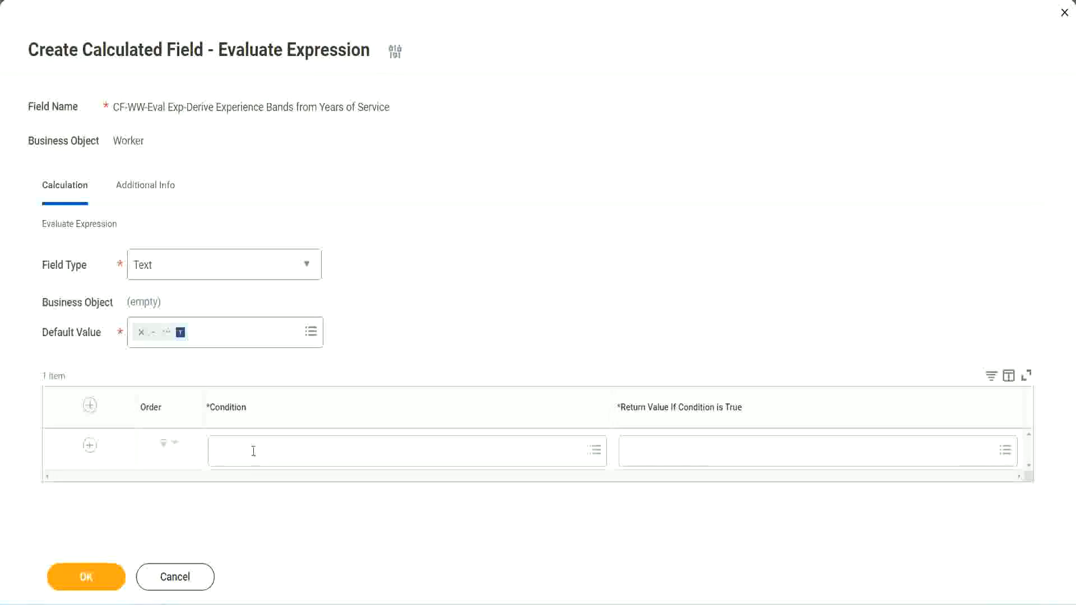
Set the first row's condition to CF-WW-TF-Length of Service between 0 and 7 years, copying the field name from the Notepad++ notes.
left_click(253, 452)
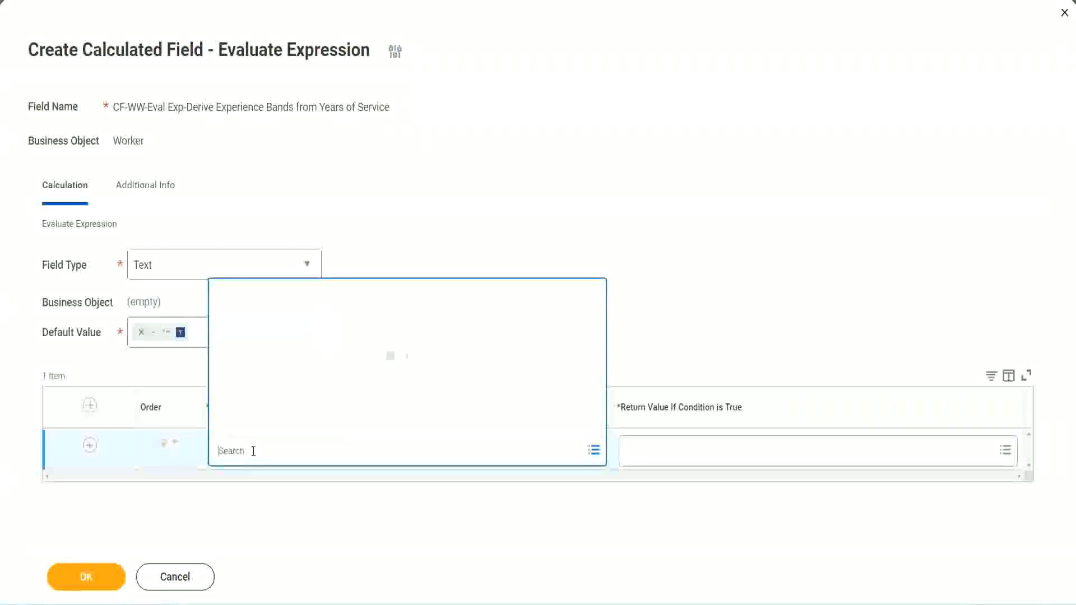
left_click(412, 251)
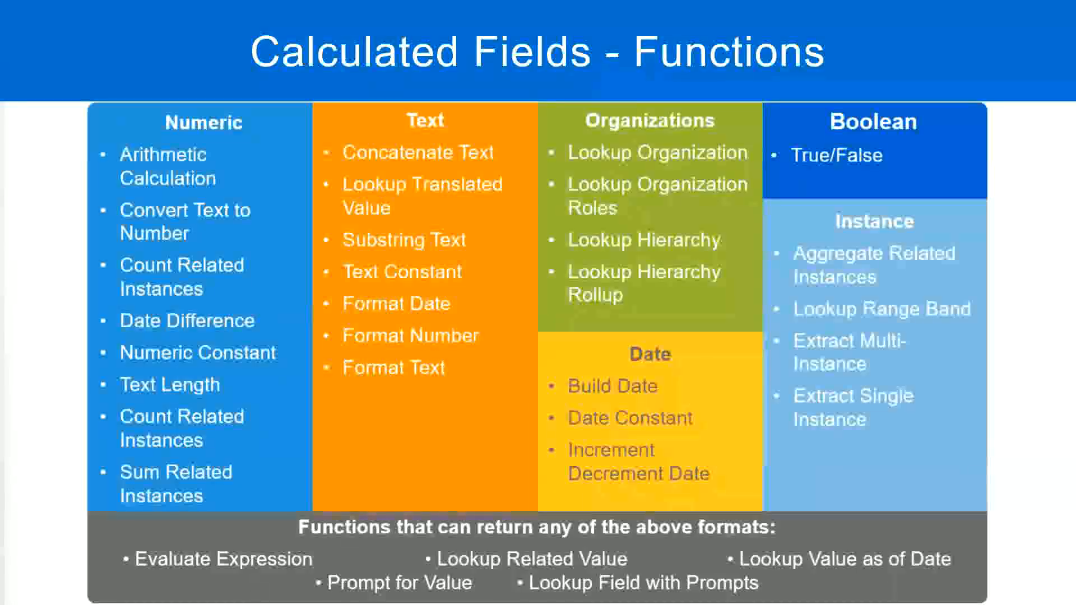
key("alt+Tab")
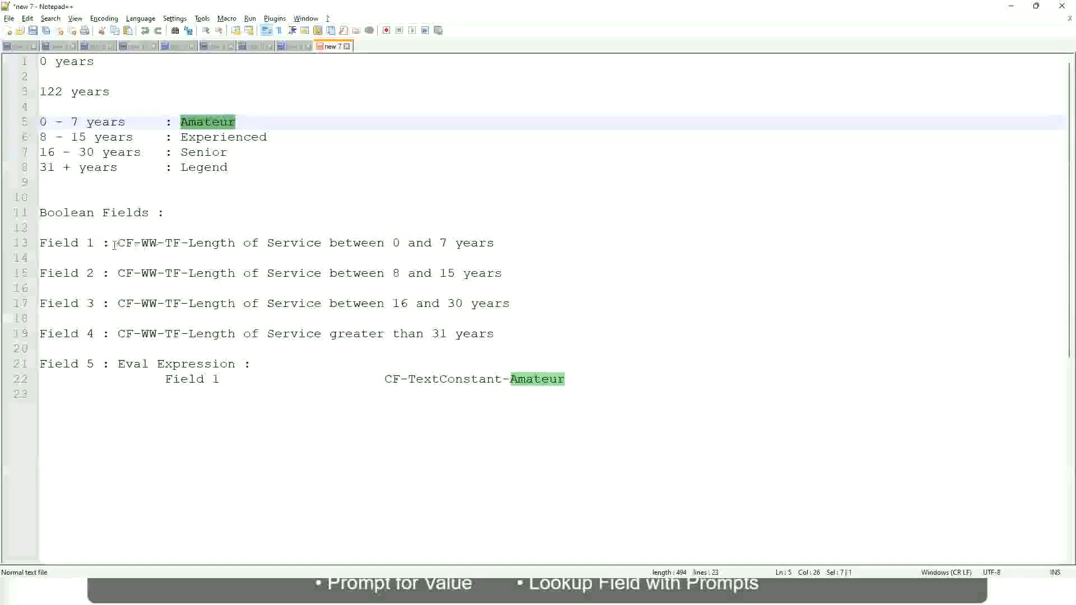
left_click_drag(121, 243, 496, 247)
key("ctrl+c")
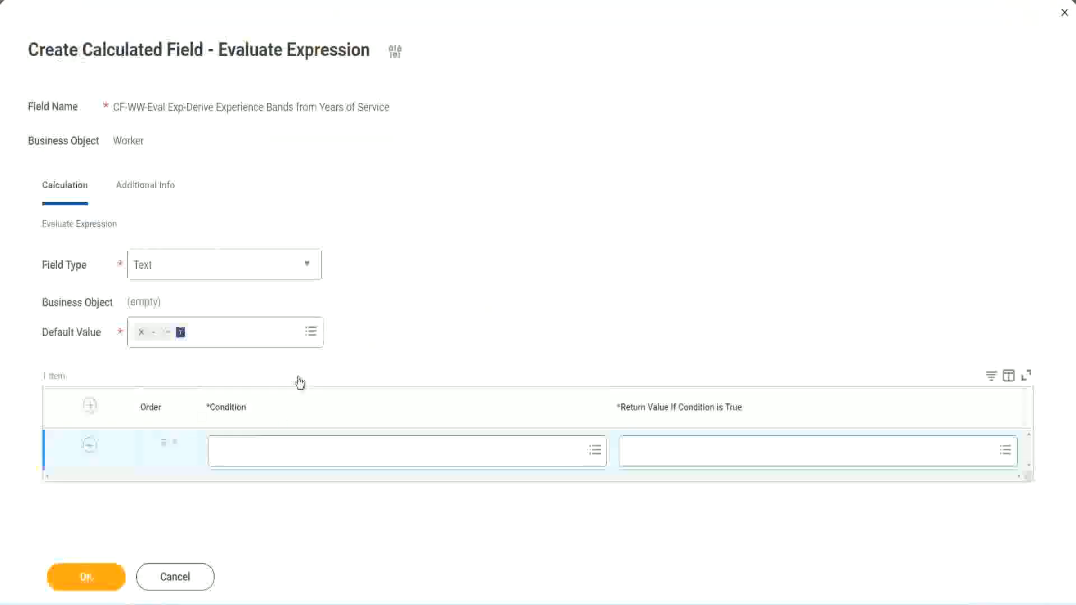
left_click(274, 455)
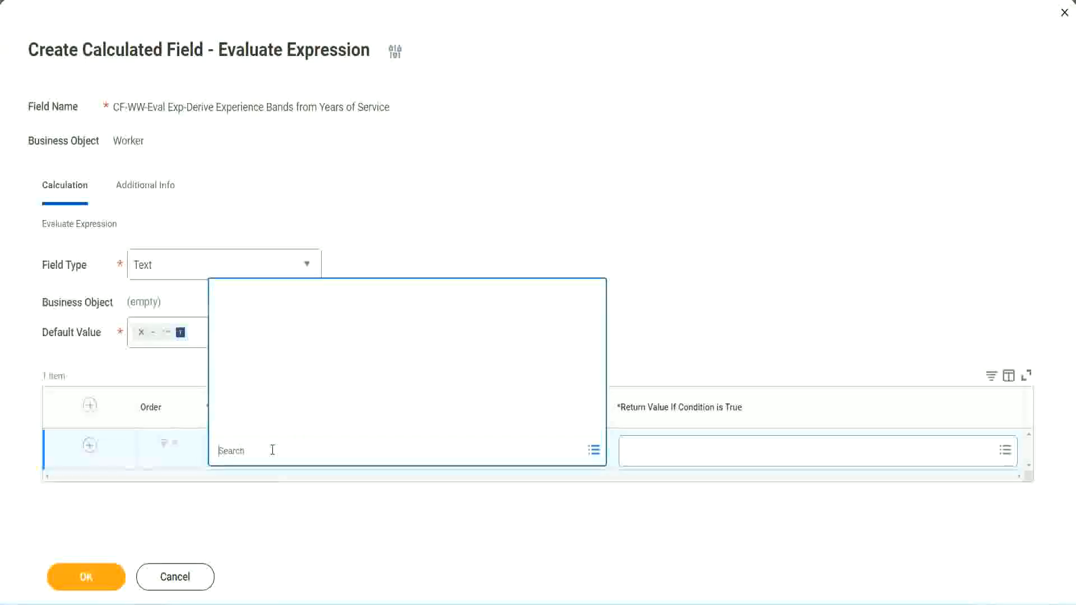
key("ctrl+v")
key("Return")
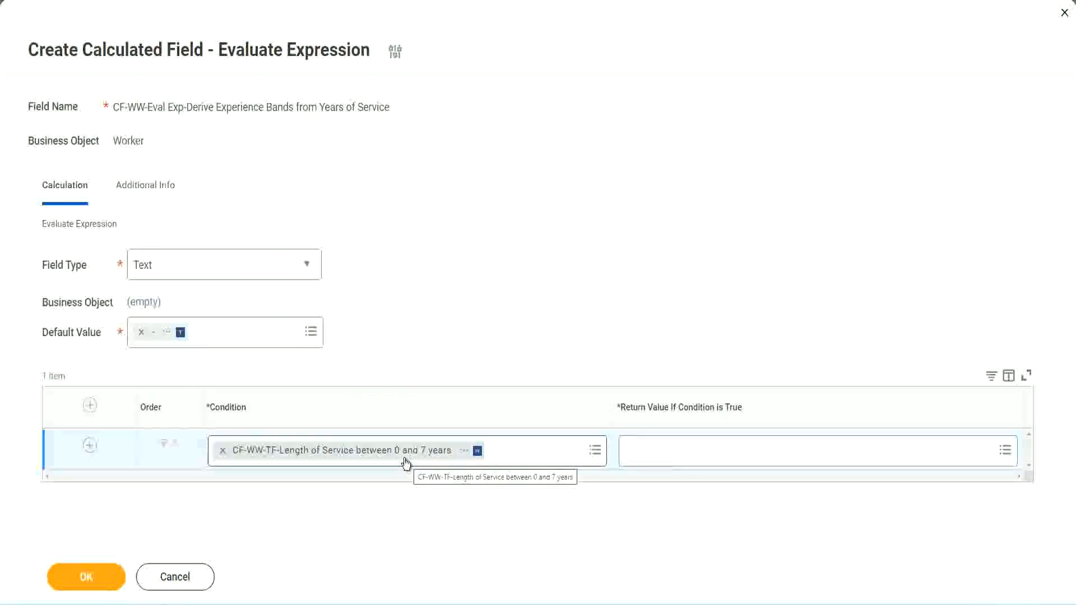
left_click(700, 459)
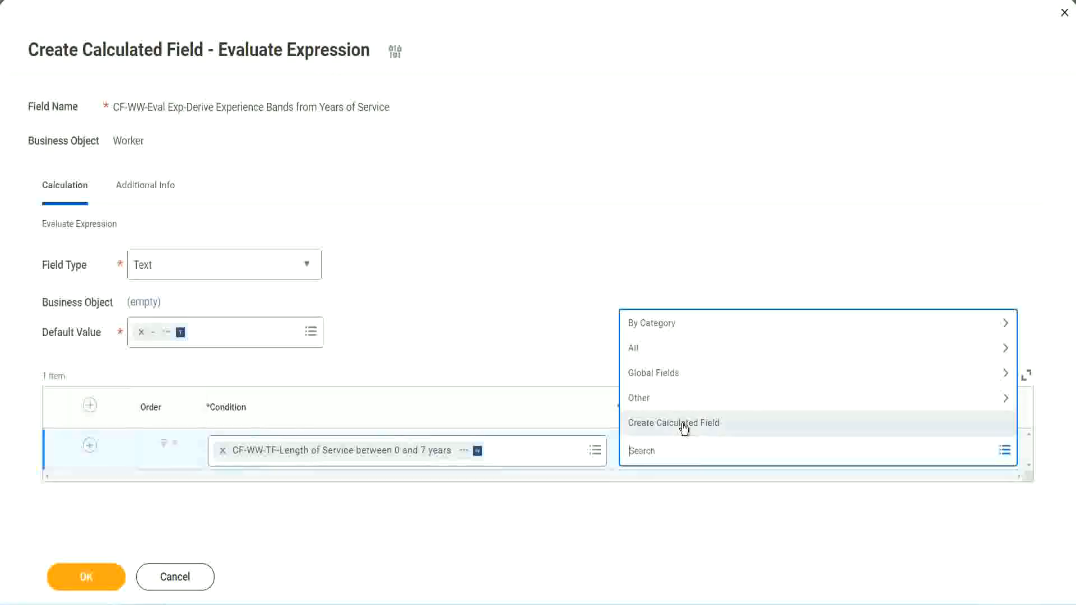
left_click(623, 279)
left_click(648, 456)
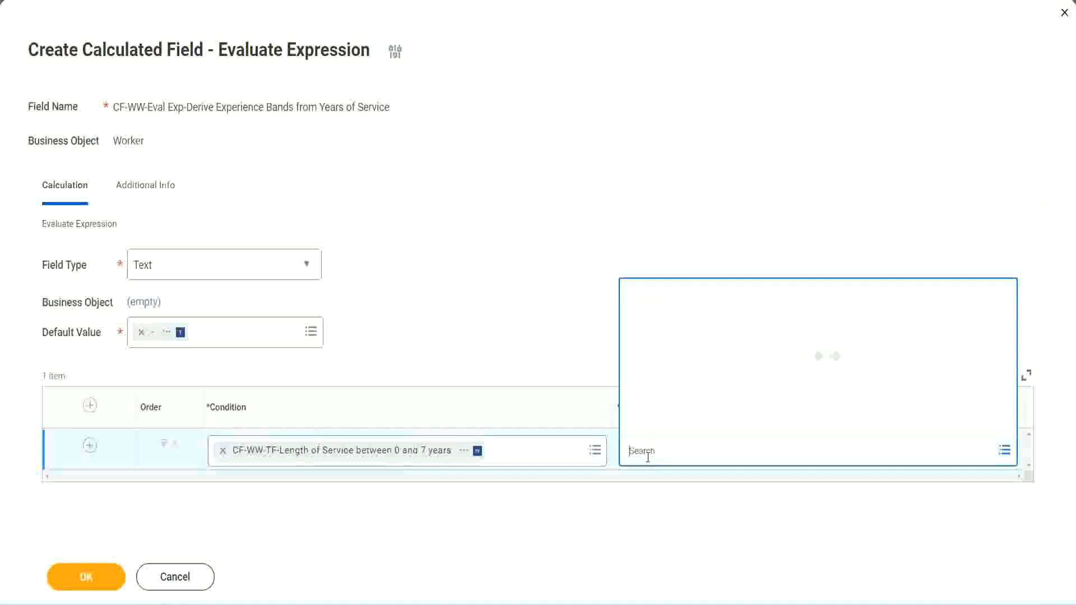
type("Amaterue")
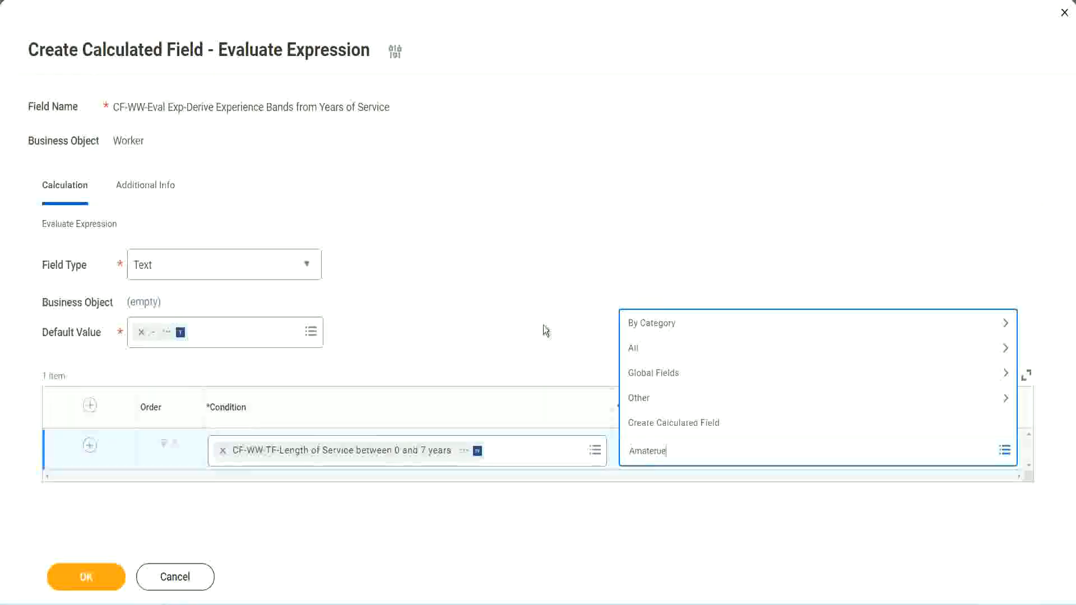
left_click(543, 326)
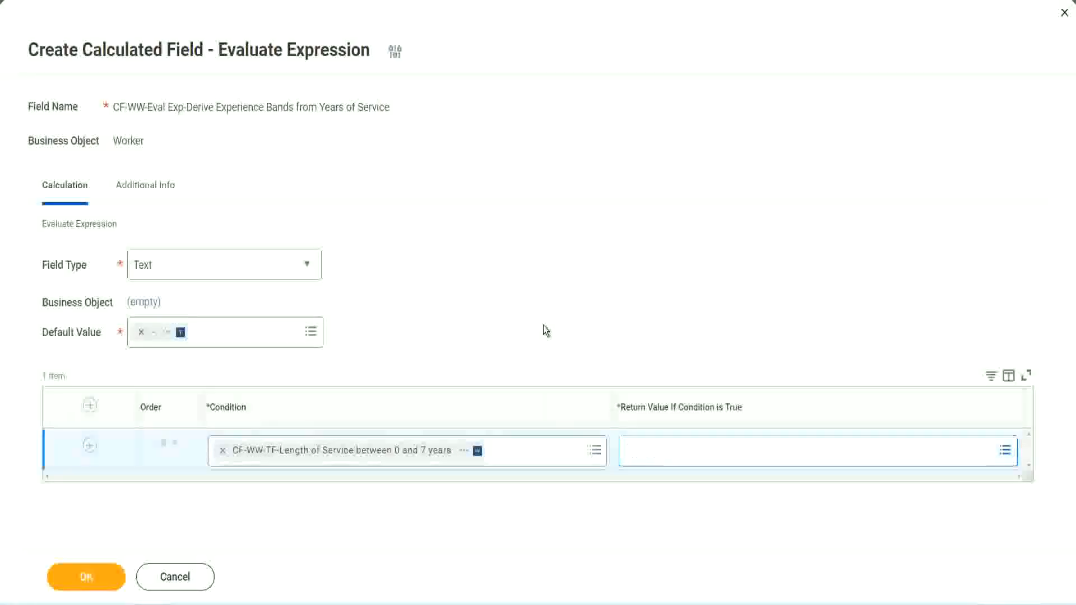
left_click(679, 461)
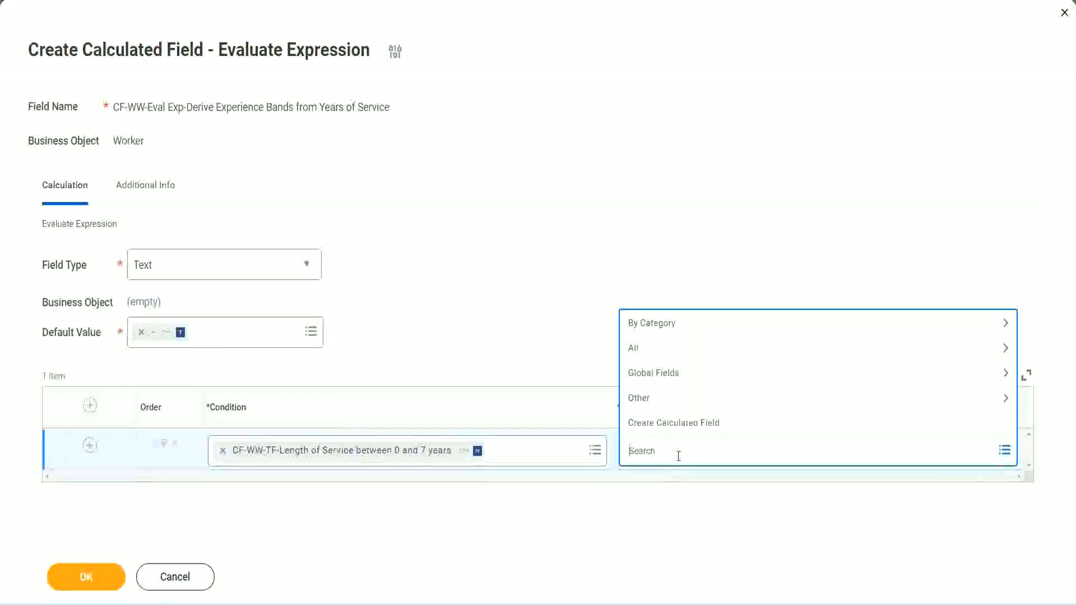
left_click(543, 331)
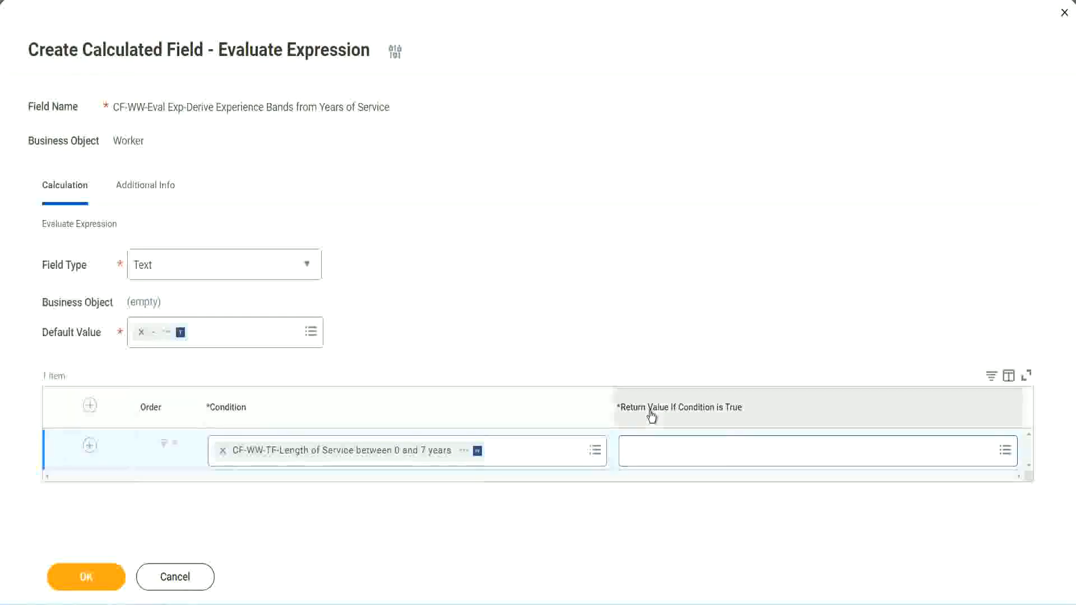
Start a new calculated field for the first row's return value and name it CF-WW-TC-Amateur.
left_click(698, 454)
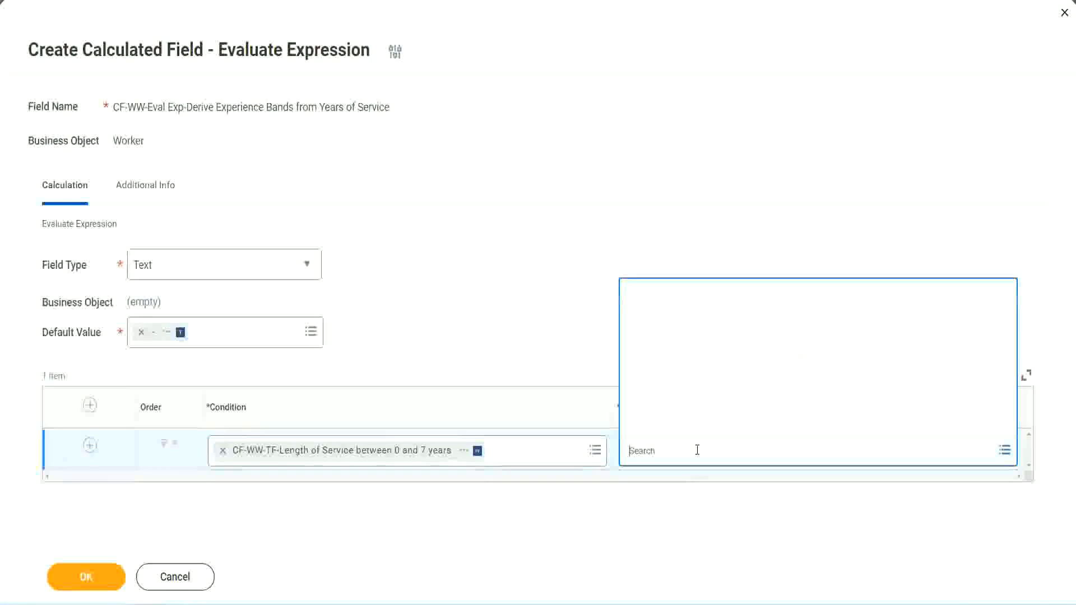
left_click(690, 424)
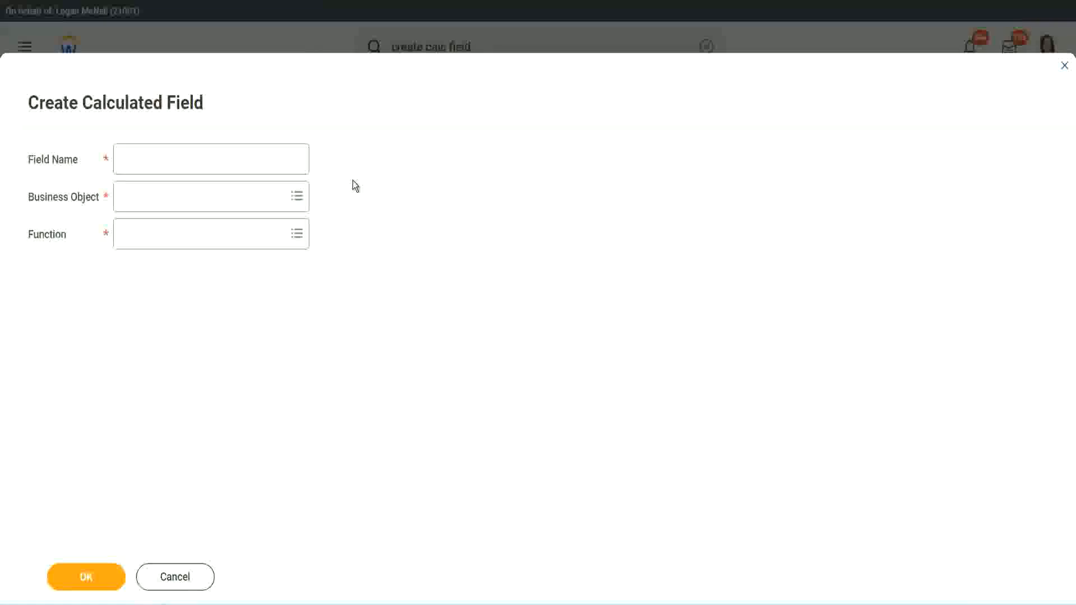
left_click(132, 159)
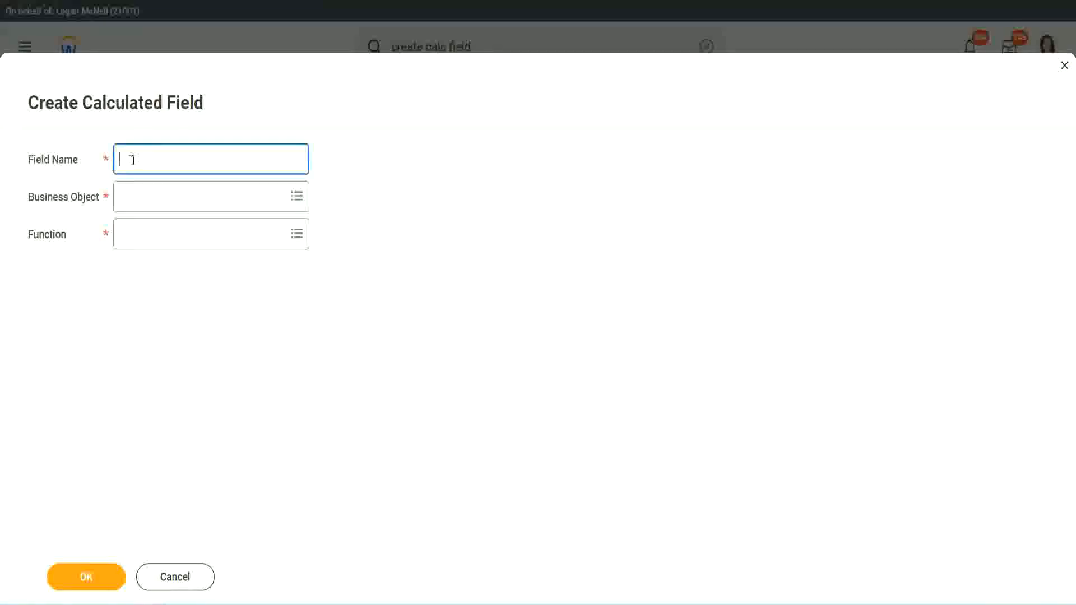
type("CF-TC-Amateur")
left_click(133, 159)
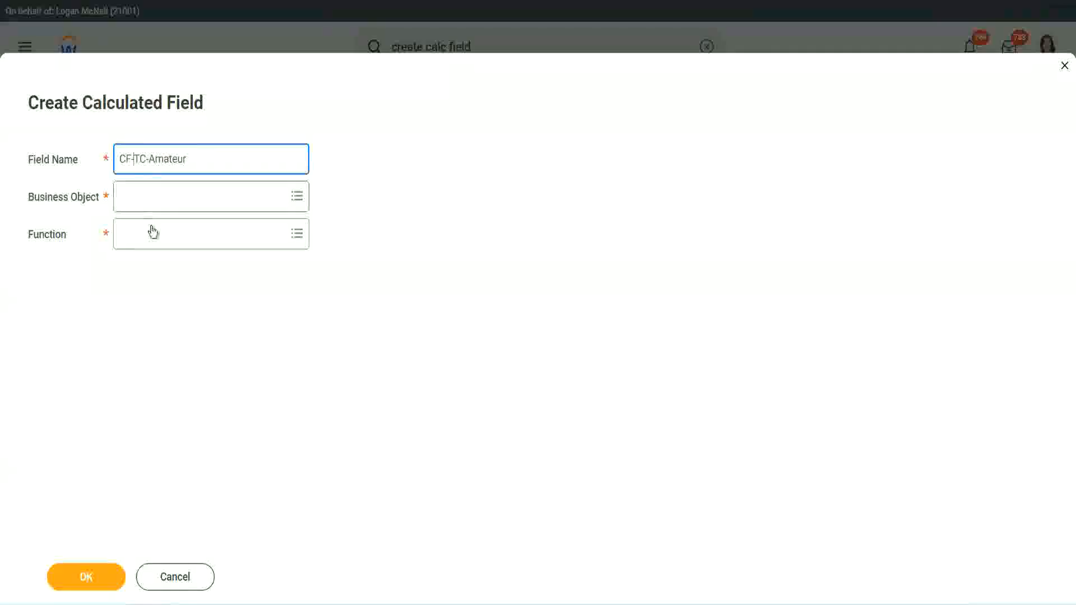
type("WW-")
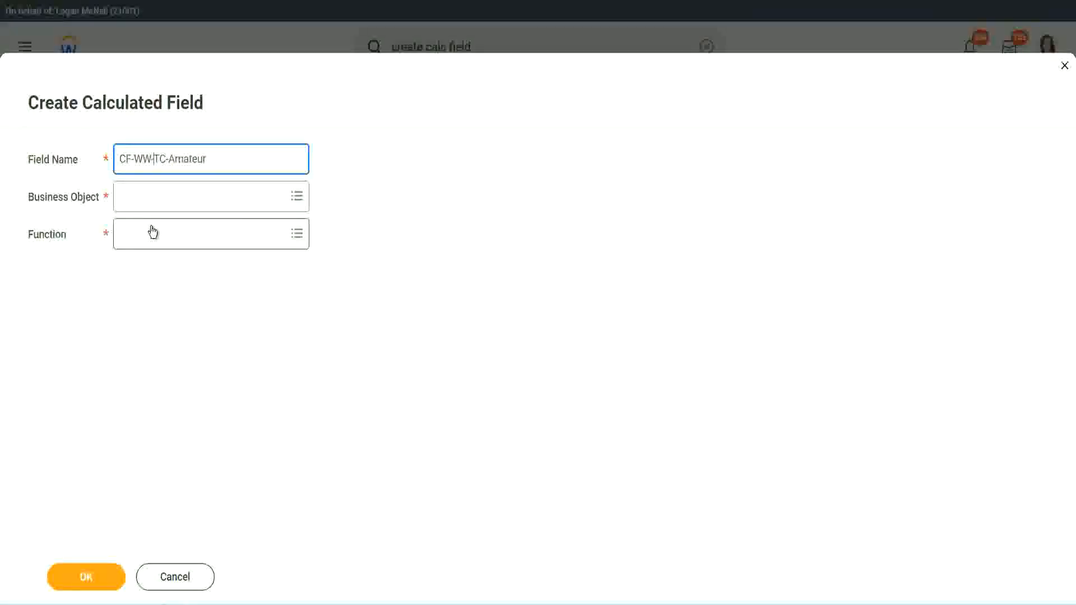
Search the business objects for global and assign Global to the new field.
left_click(152, 197)
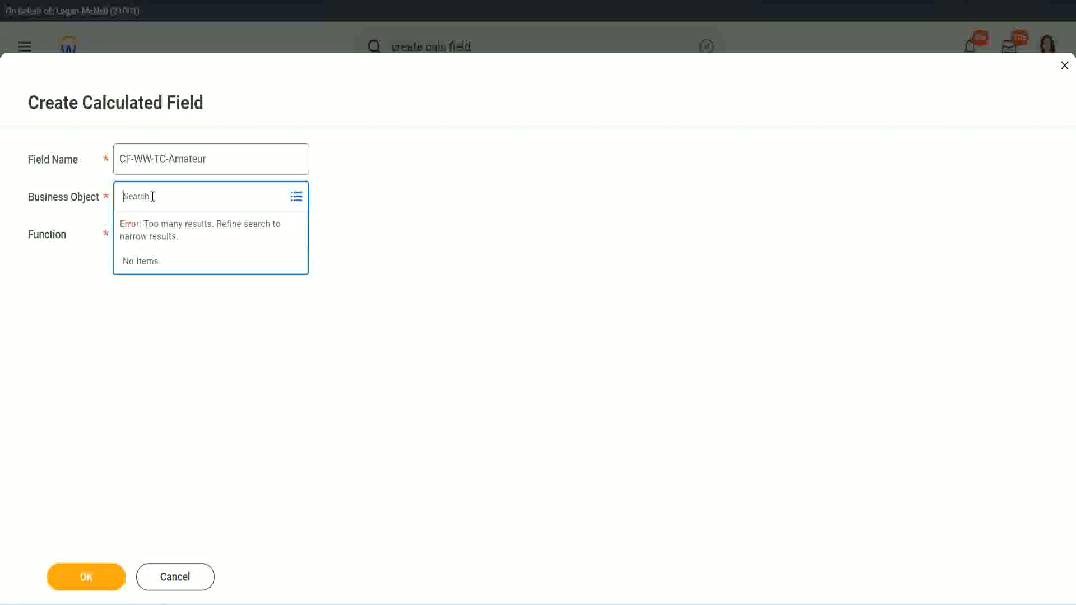
type("worker")
key("BackSpace")
type("global")
key("Return")
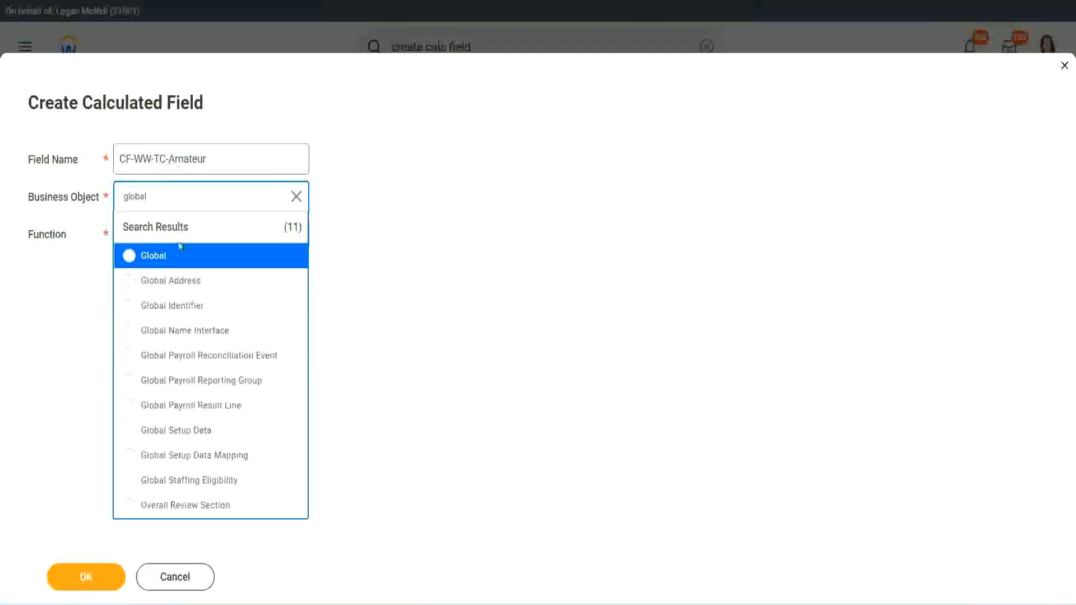
left_click(167, 264)
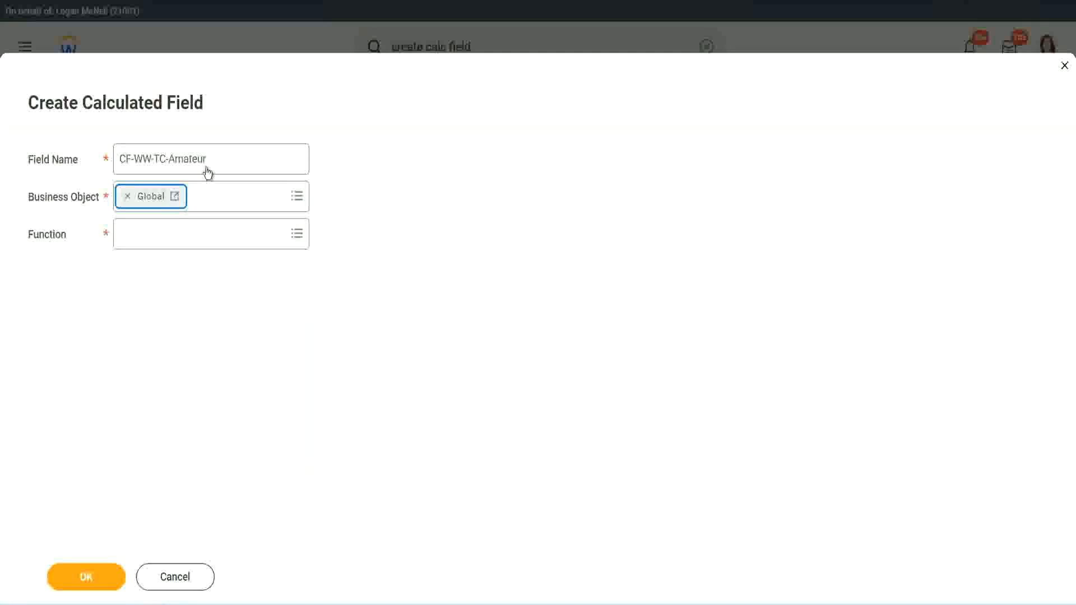
left_click(277, 152)
left_click(235, 162)
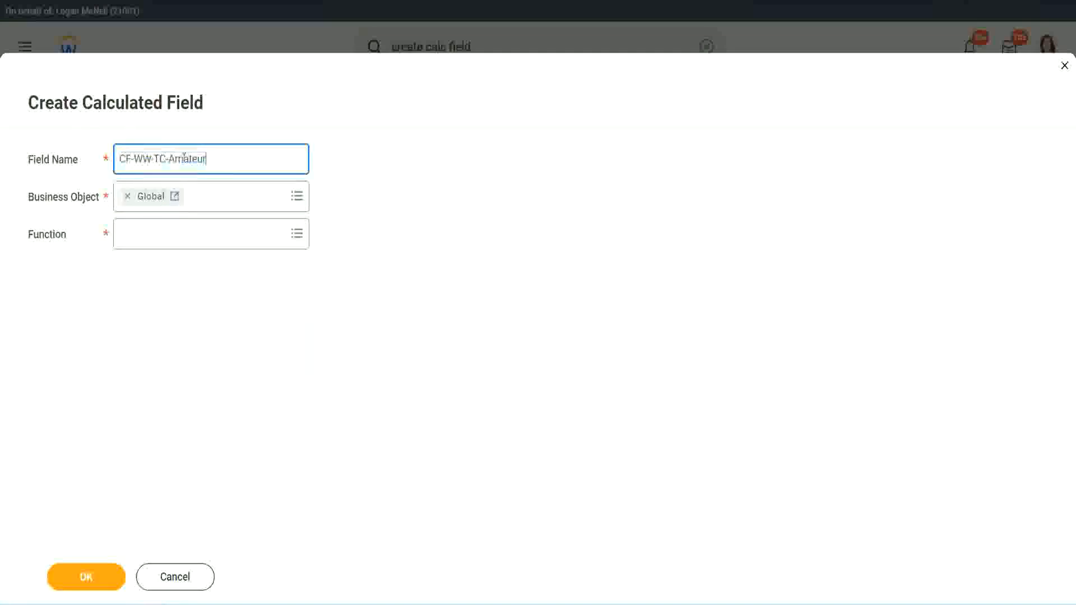
double_click(185, 158)
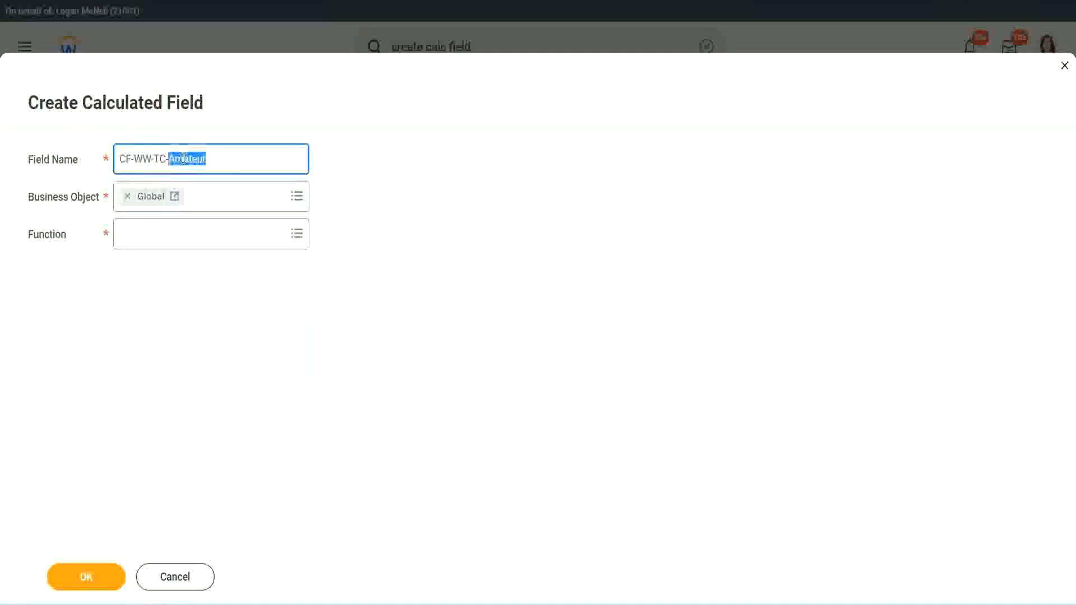
left_click(222, 157)
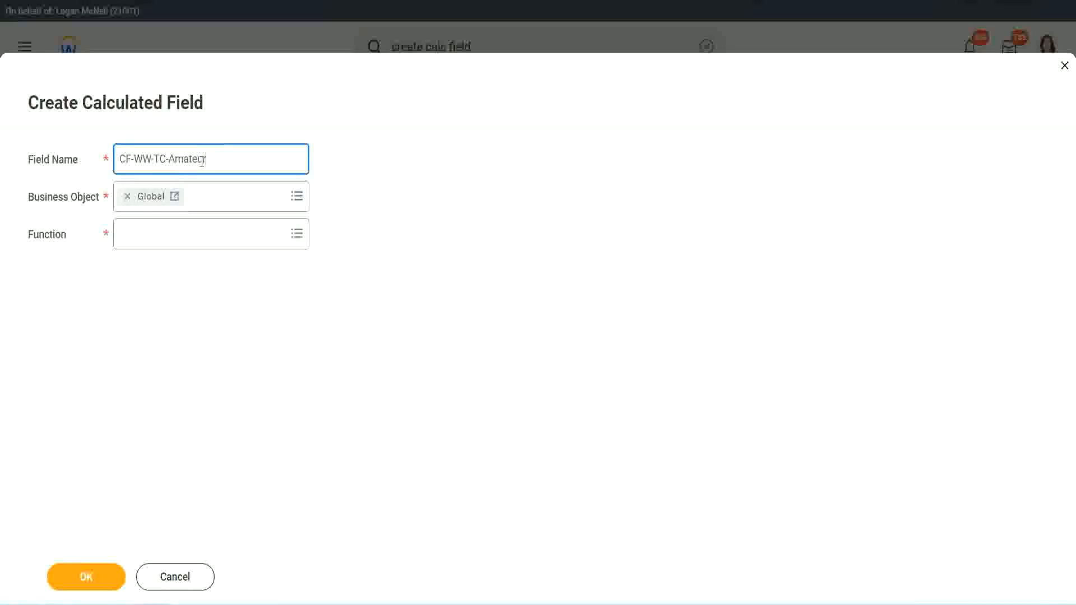
double_click(202, 161)
Choose Text Constant as the field's function and continue to its calculation definition.
left_click(150, 234)
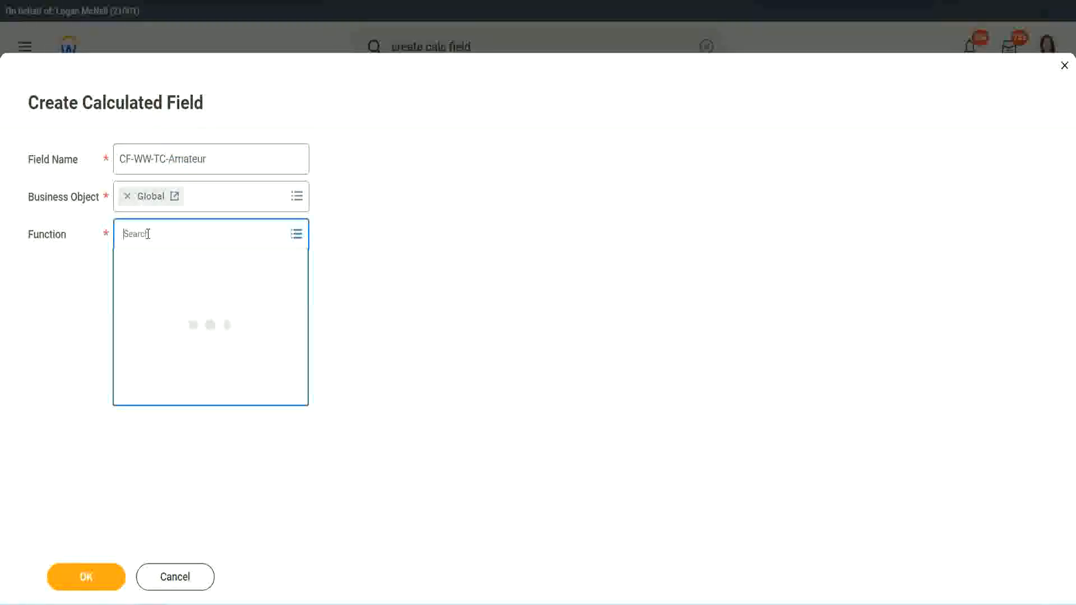
type("text const")
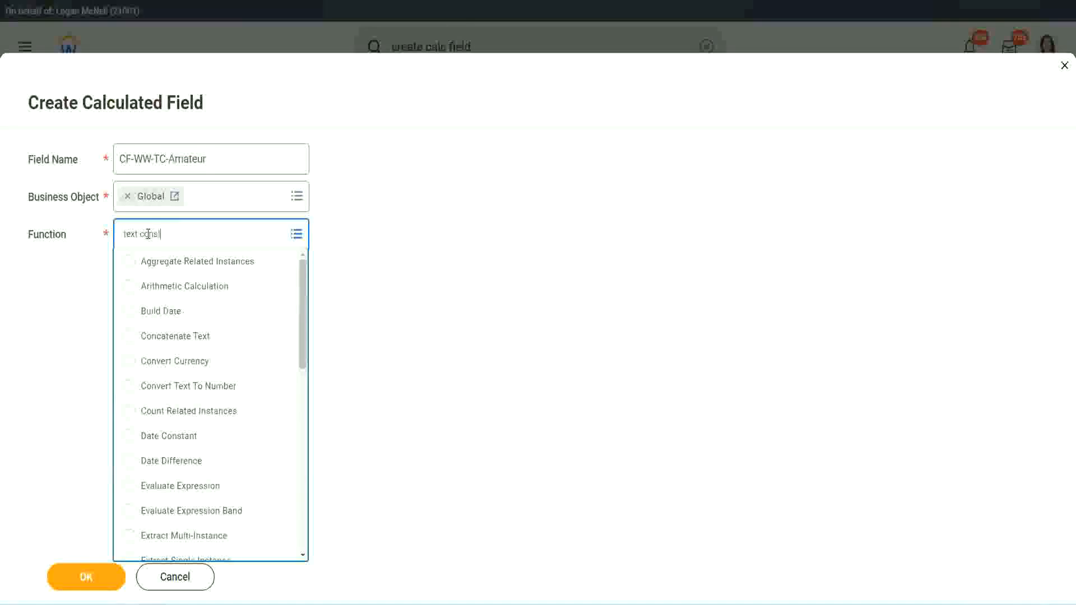
key("Return")
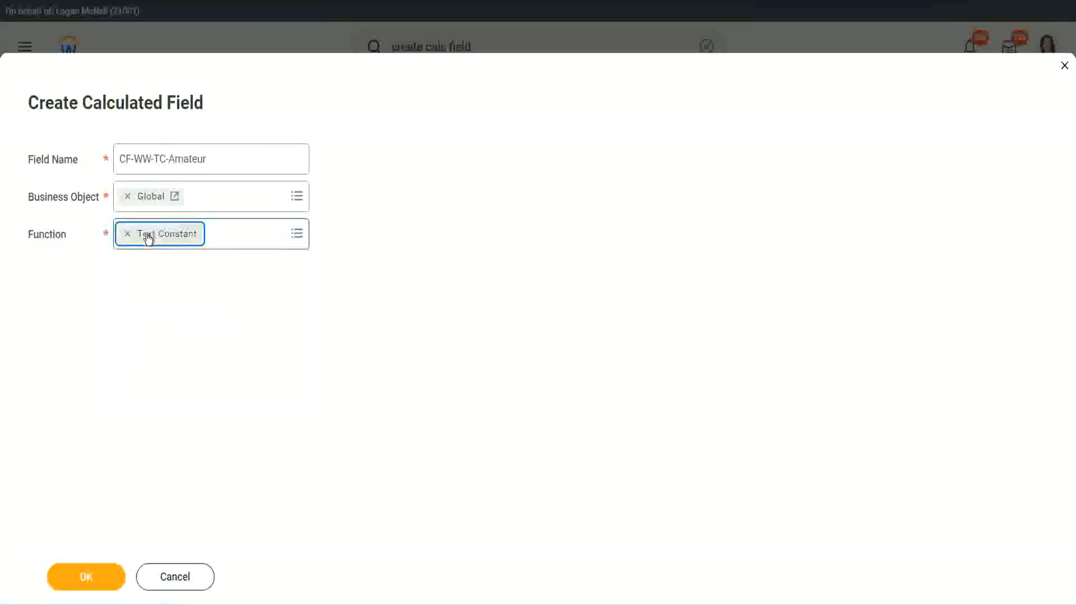
left_click(88, 583)
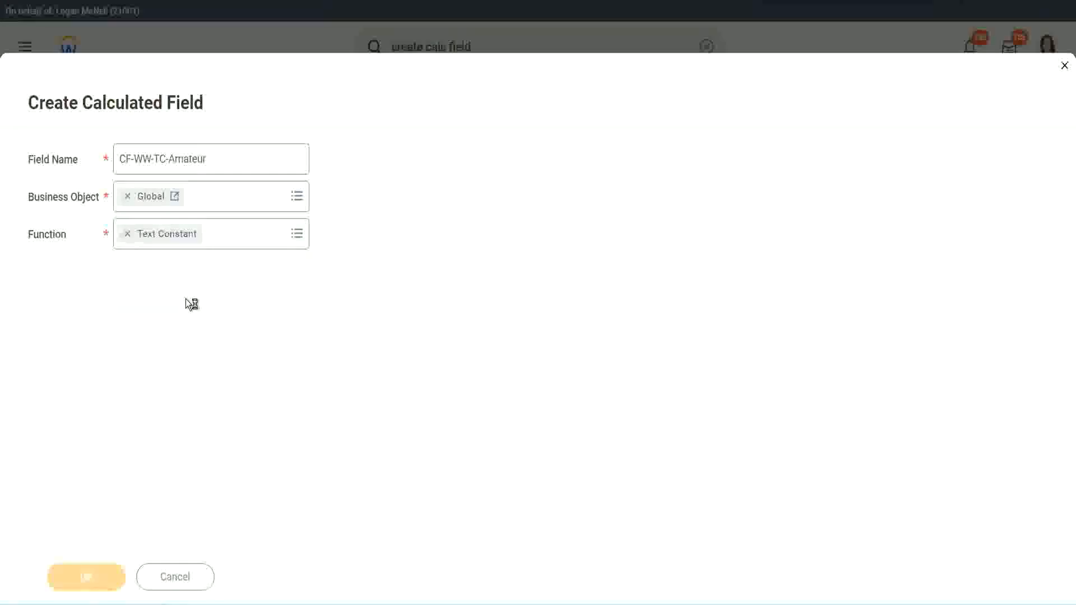
Set the text constant to Amateur and save the field as the first row's return value.
left_click(180, 317)
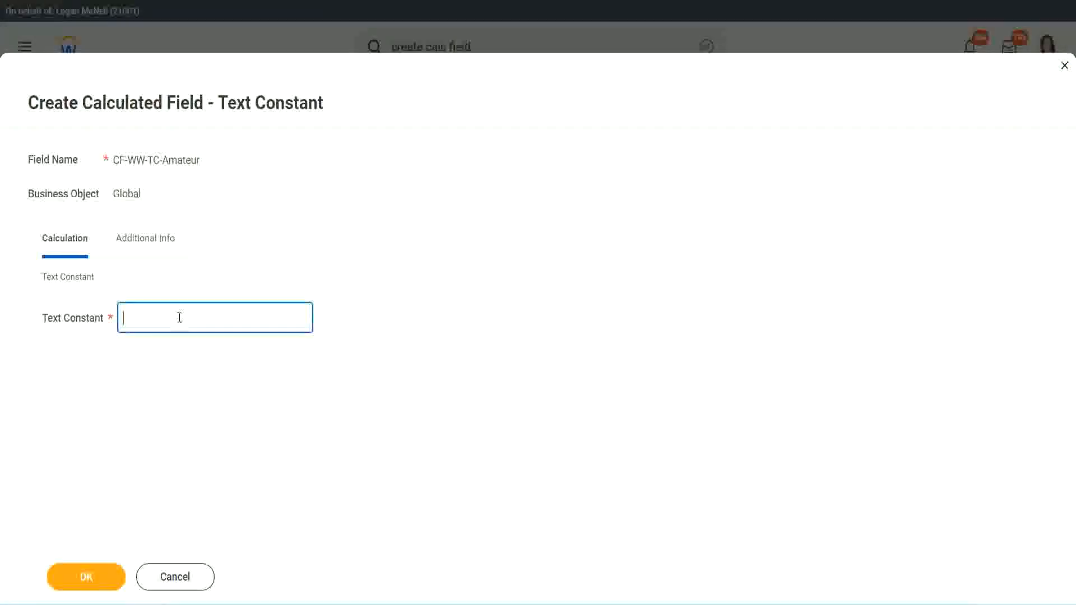
type("Amateur")
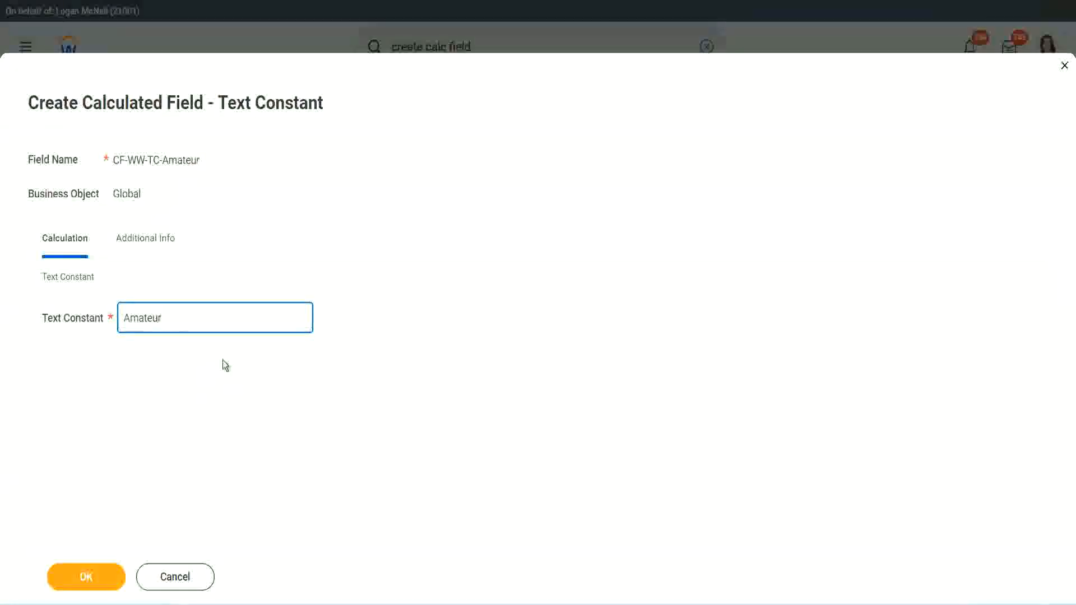
left_click(82, 576)
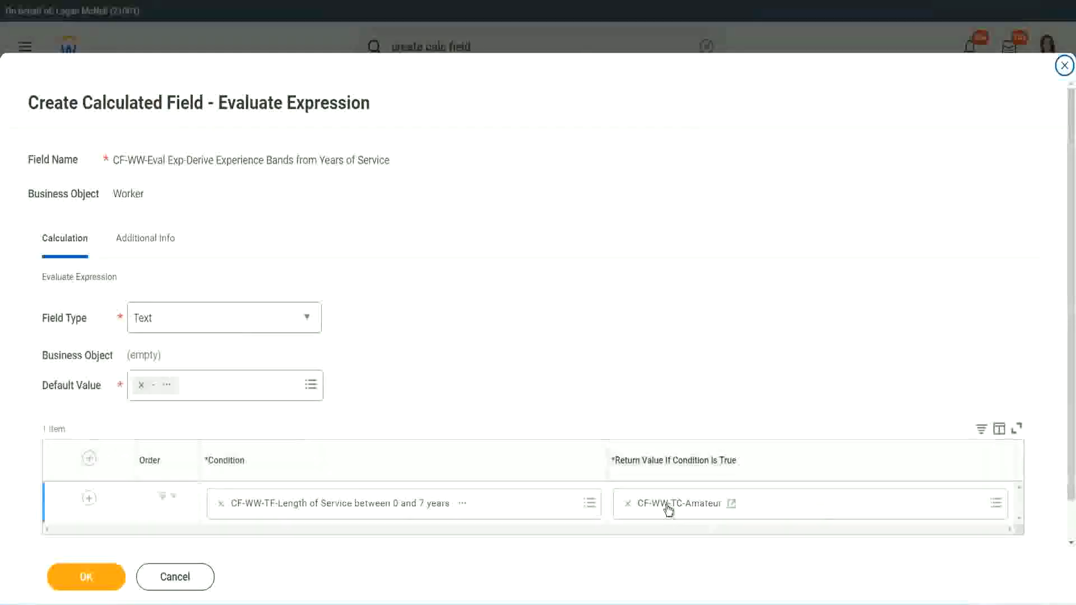
Copy the text of the CF-WW-TC-Amateur return value and add two empty condition rows below the first row.
right_click(668, 507)
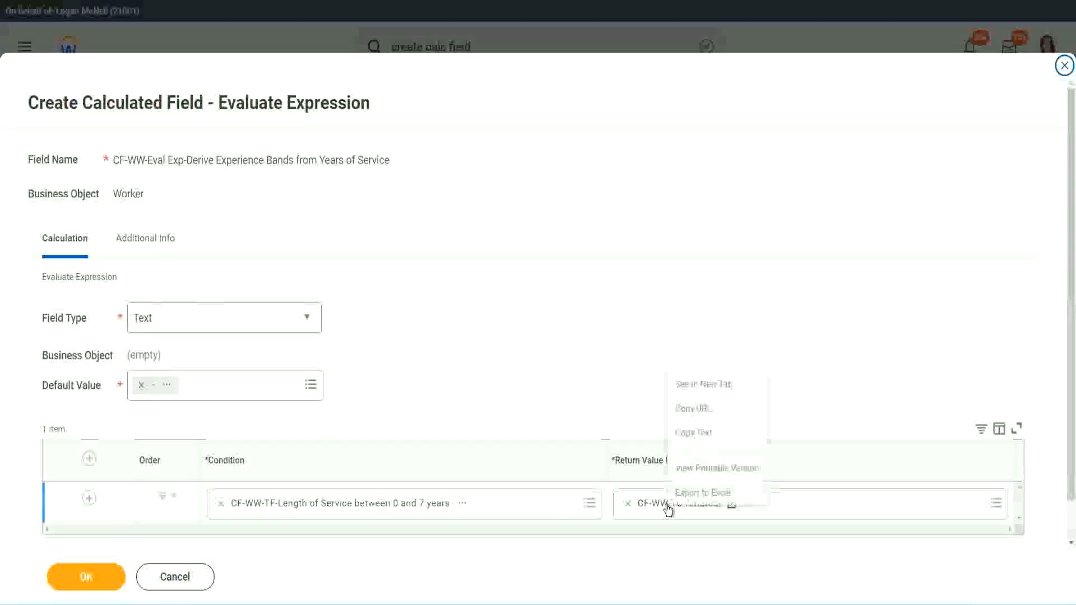
left_click(702, 435)
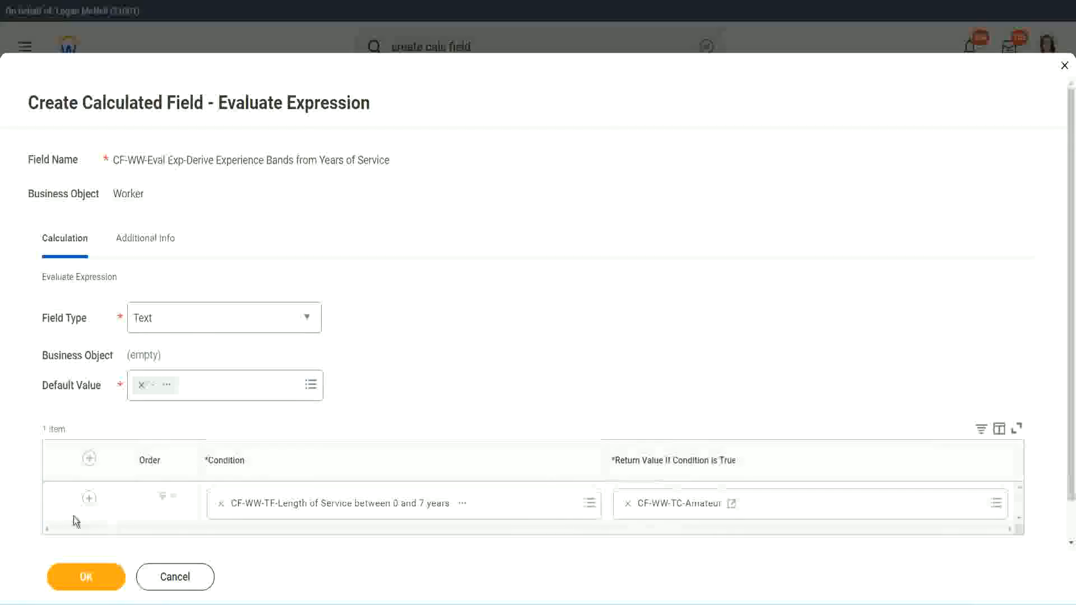
left_click(89, 499)
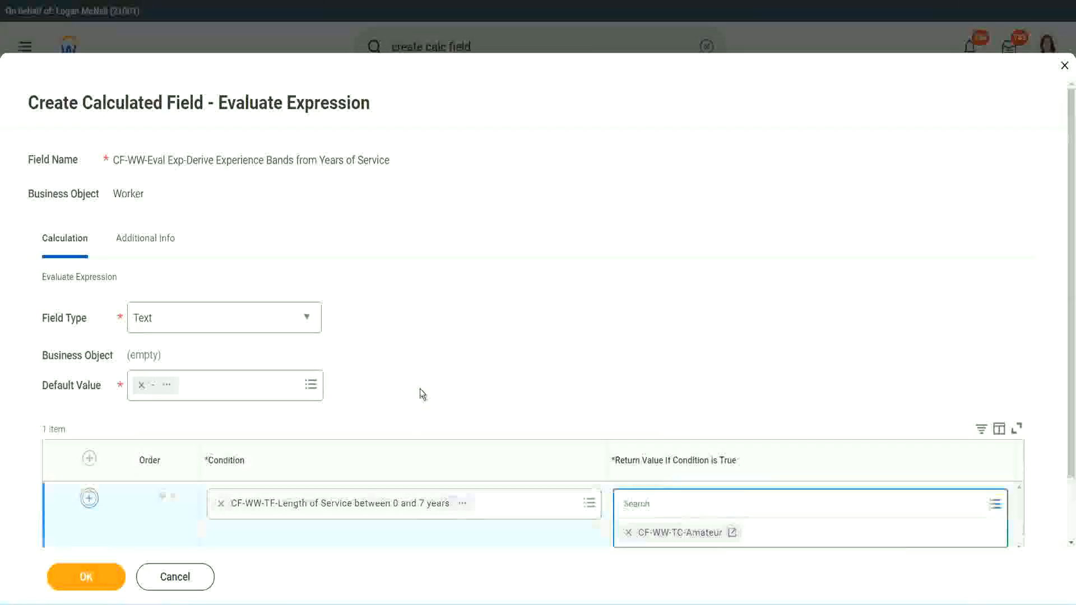
left_click(88, 499)
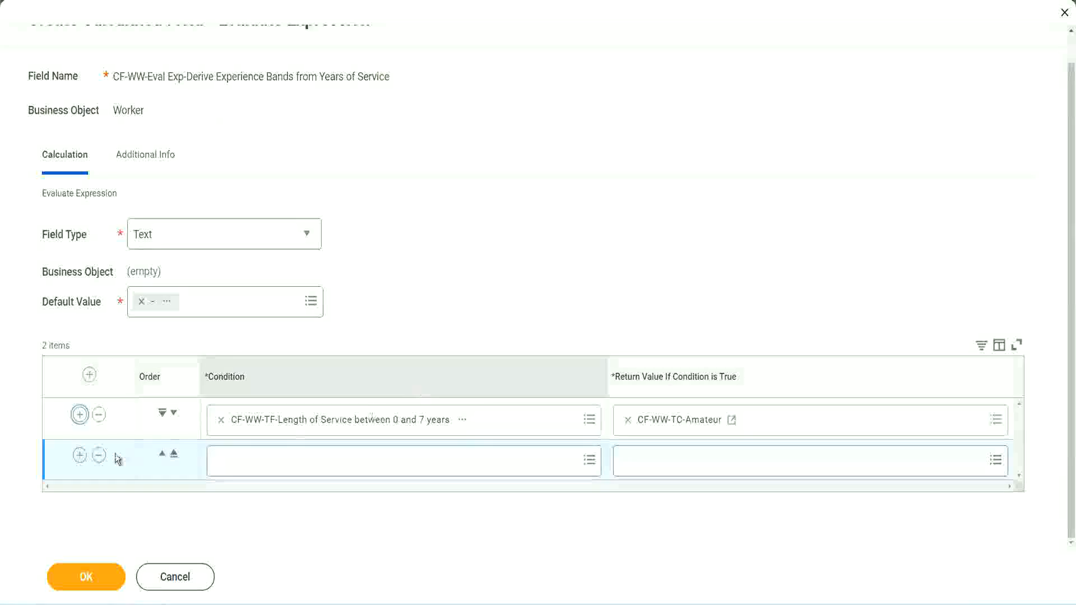
left_click(81, 456)
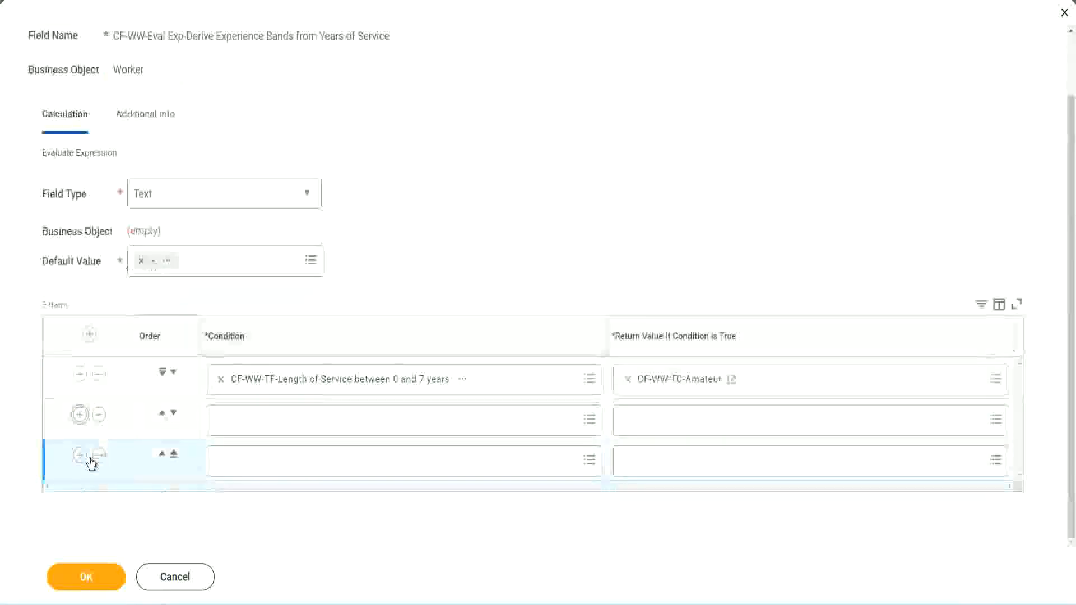
Search the second row's conditions for cf-ww-tf and choose CF-WW-TF-Length of Service between 8 and 15 years.
left_click(265, 421)
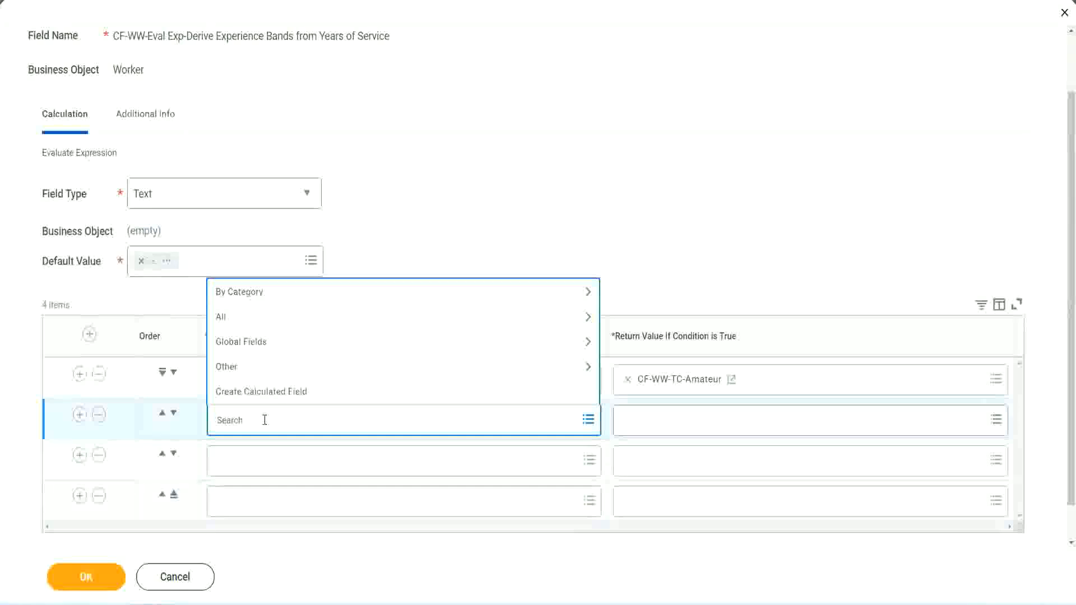
type("cf-ww-tc")
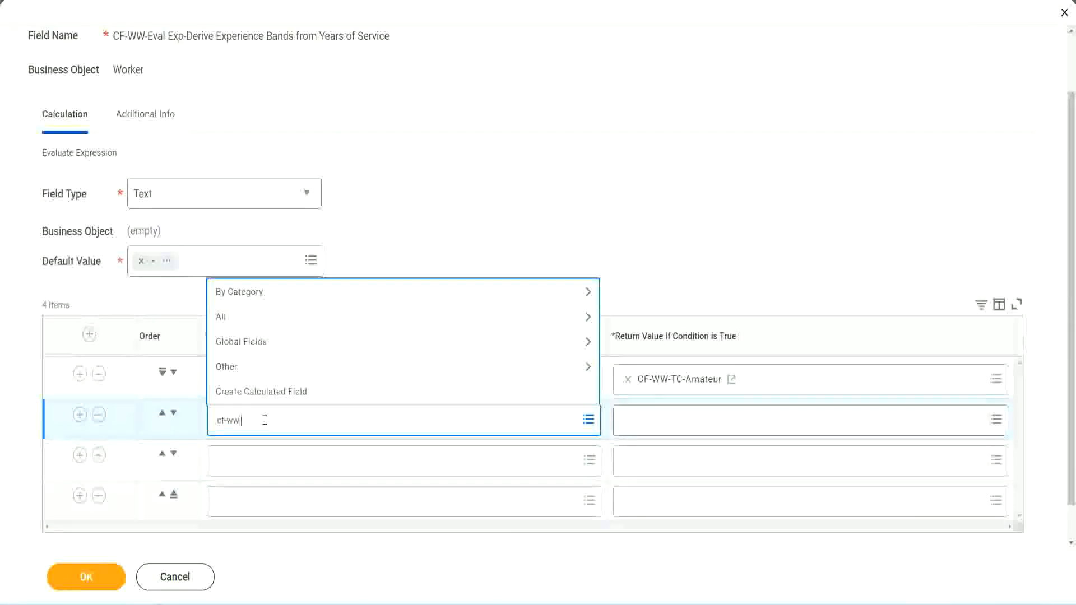
key("Return")
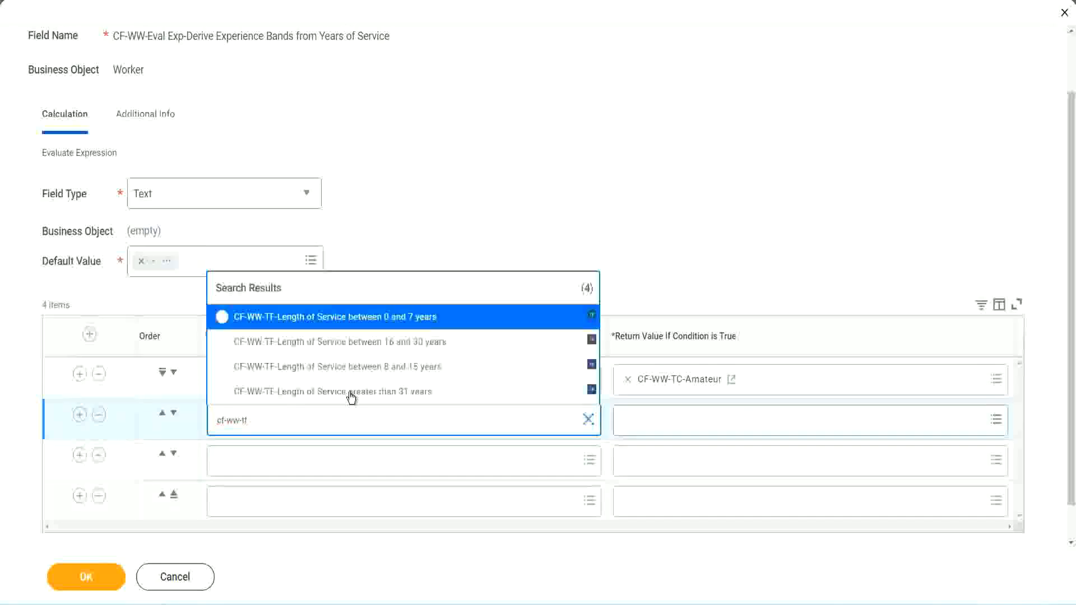
left_click(415, 370)
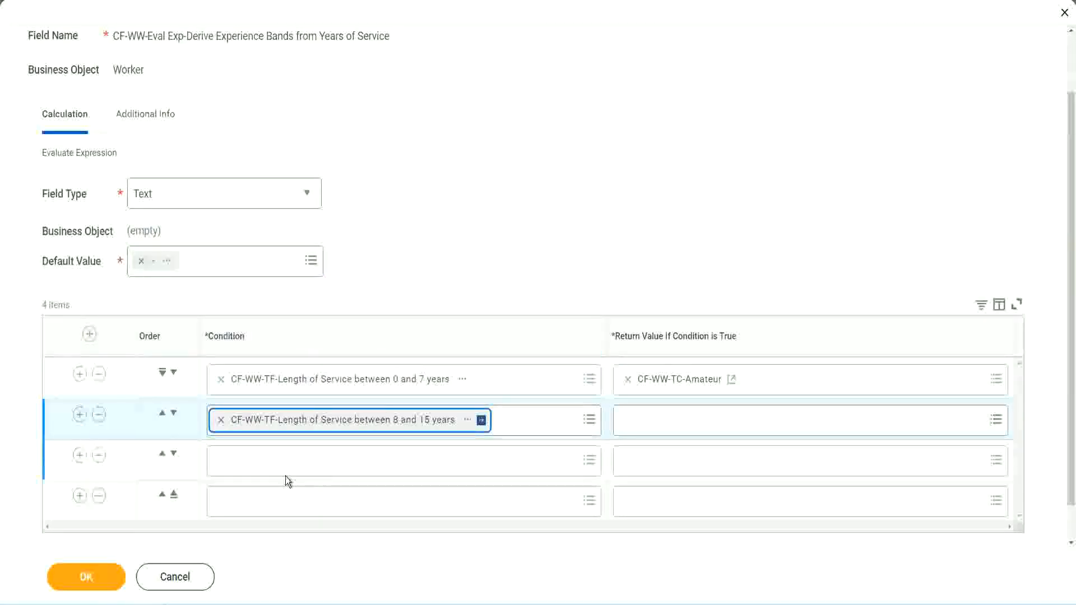
Search the third row's conditions for cf-ww-tf and choose CF-WW-TF-Length of Service between 16 and 30 years.
left_click(271, 459)
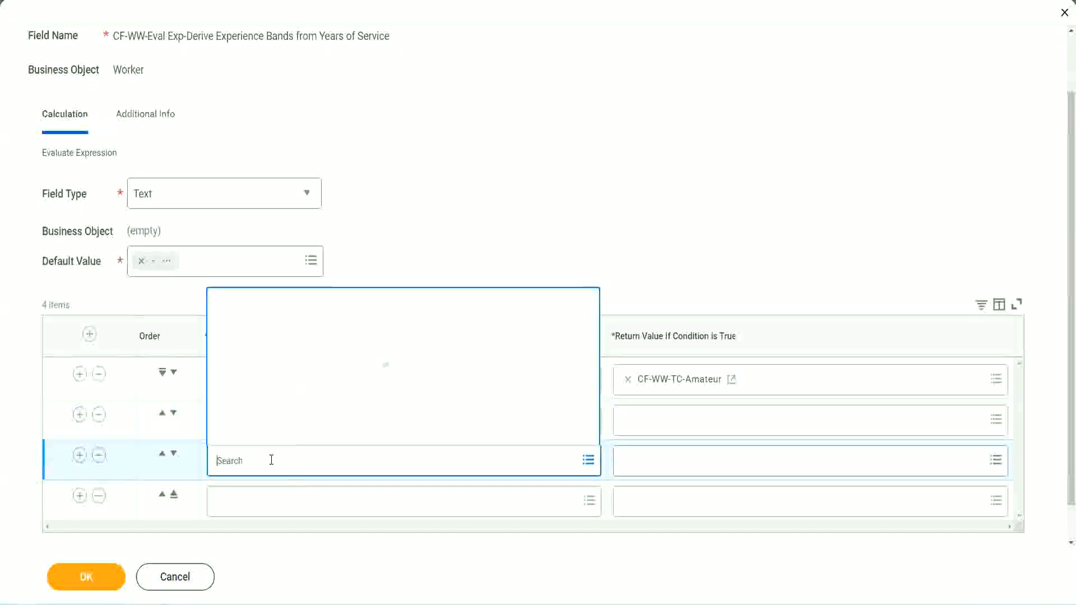
type("cf-ww-tf")
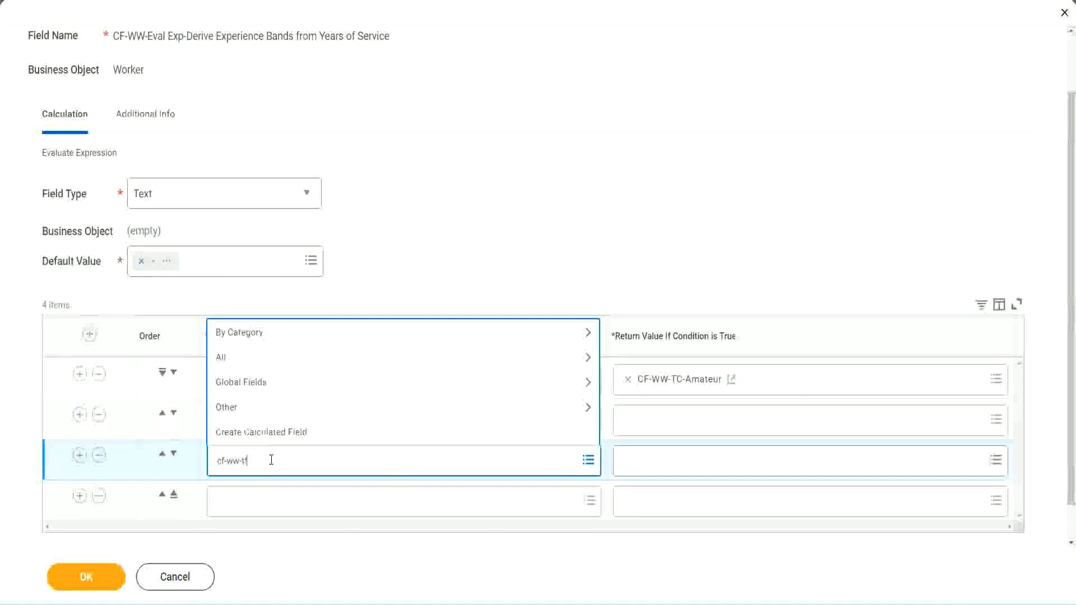
key("Return")
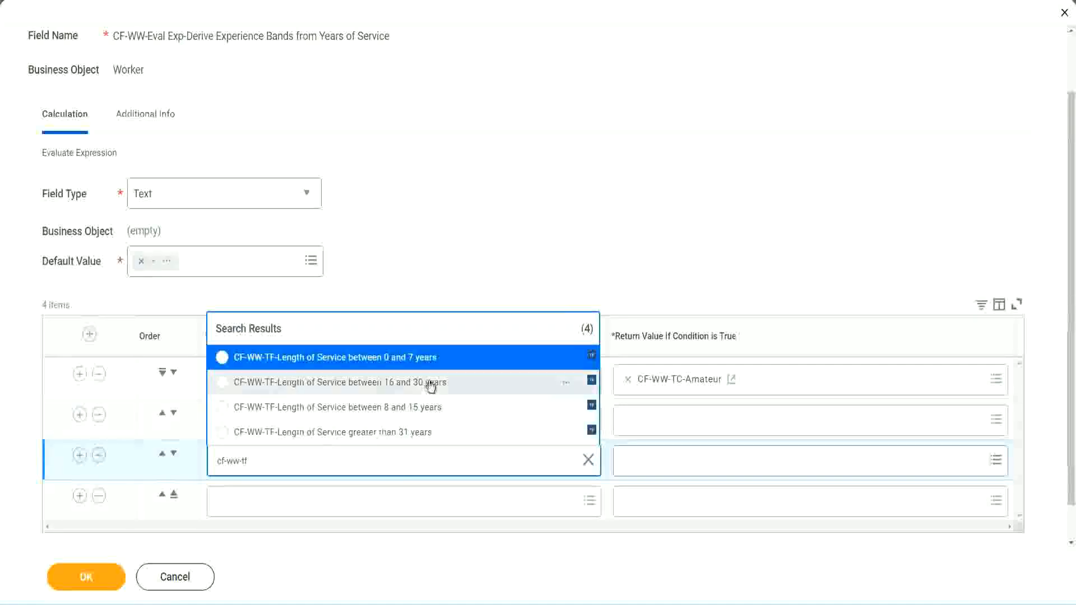
left_click(432, 388)
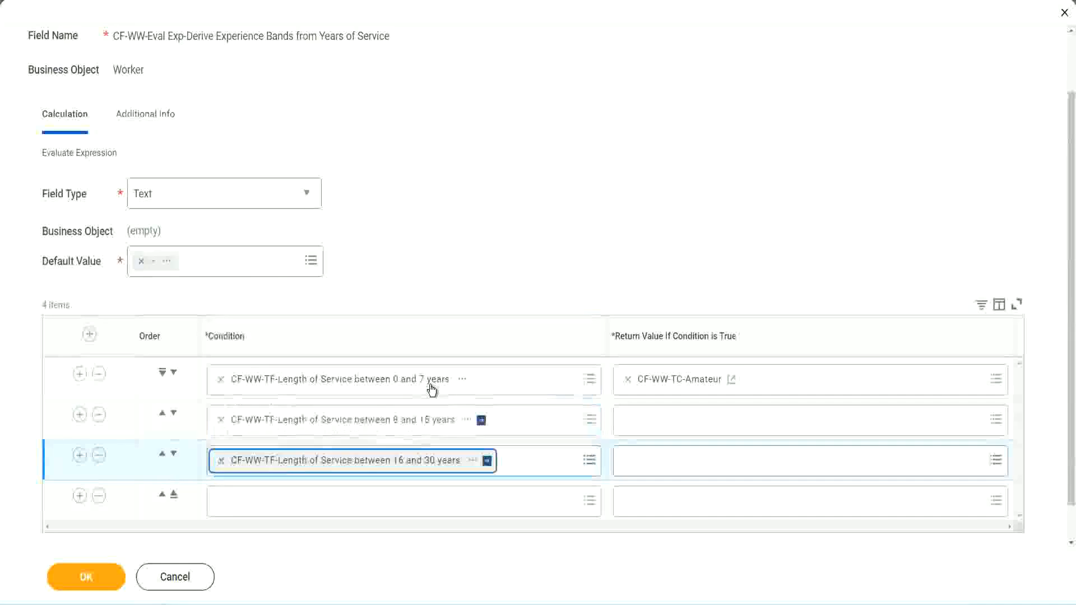
Set the fourth row's condition to CF-WW-TF-Length of Service greater than 31 years.
left_click(255, 503)
type("c")
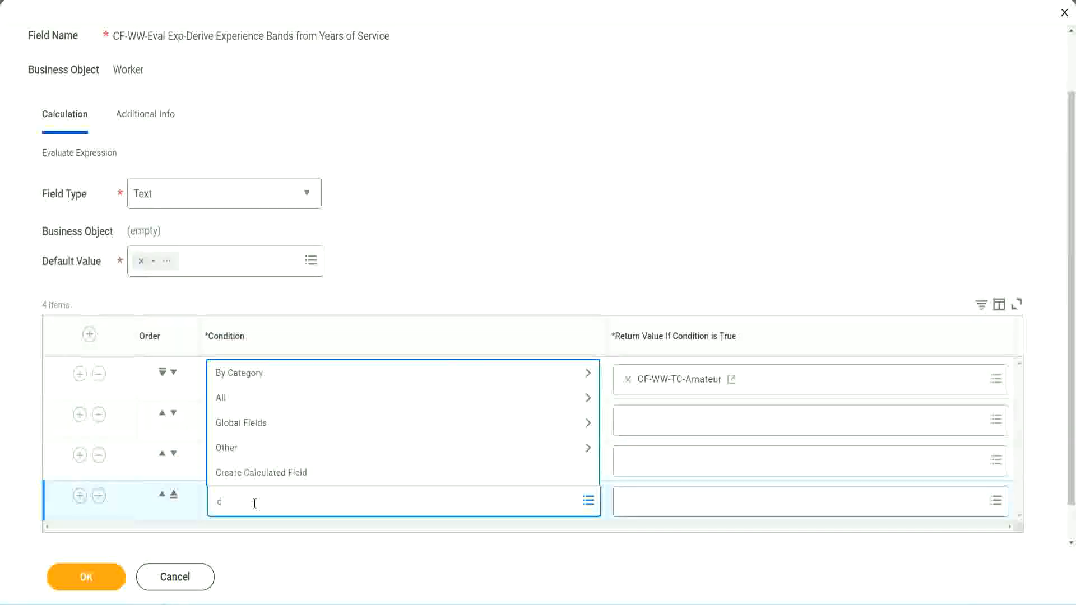
type("f-ww")
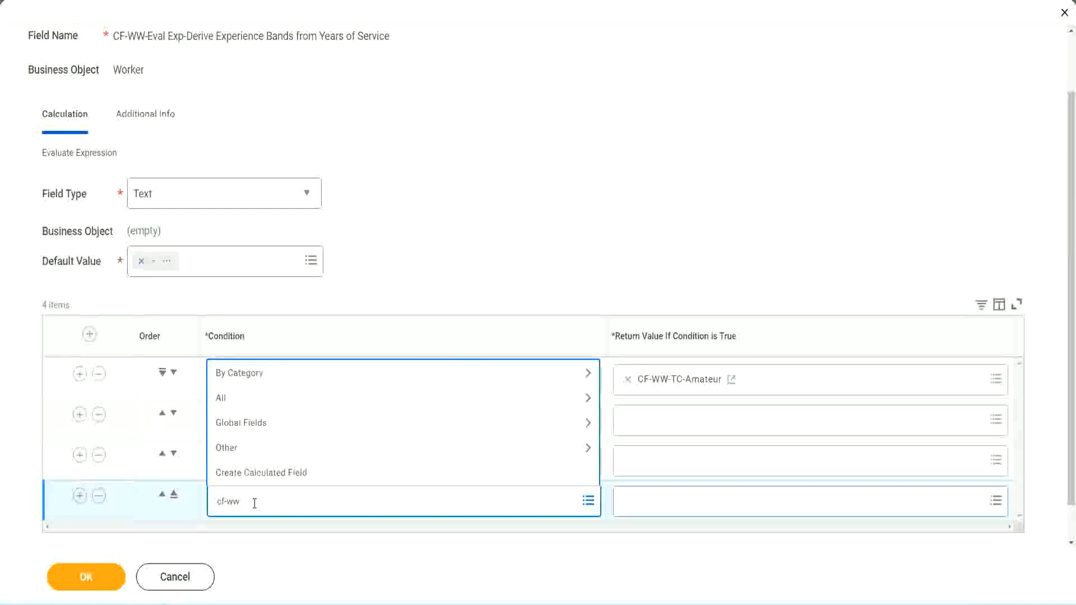
type(" tf 31")
key("Return")
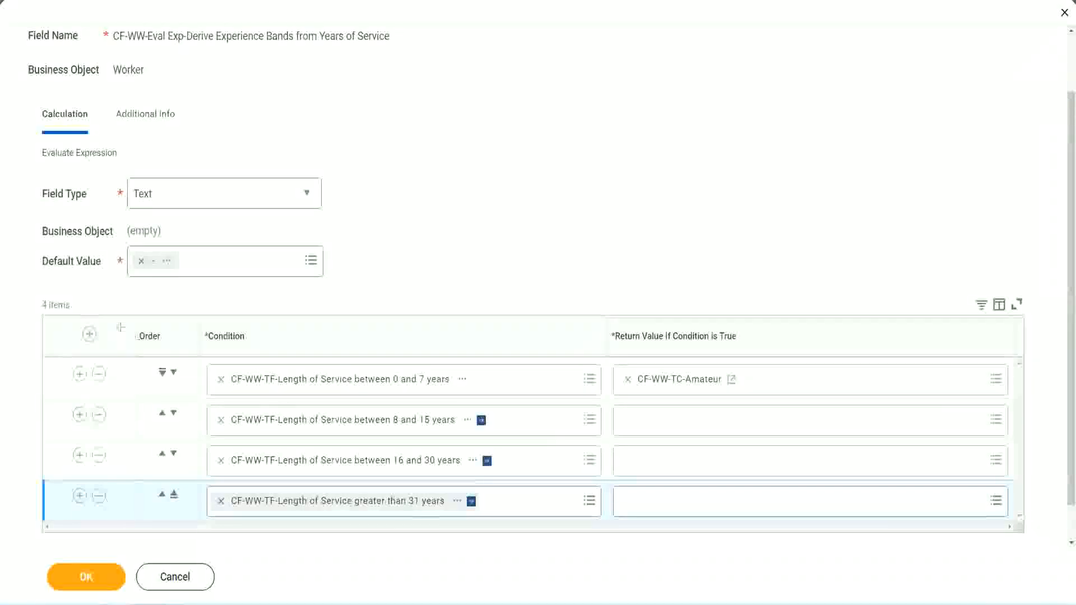
Move the 8 to 15 years condition above the 0 to 7 years condition and restore the original order.
left_click_drag(121, 328, 120, 442)
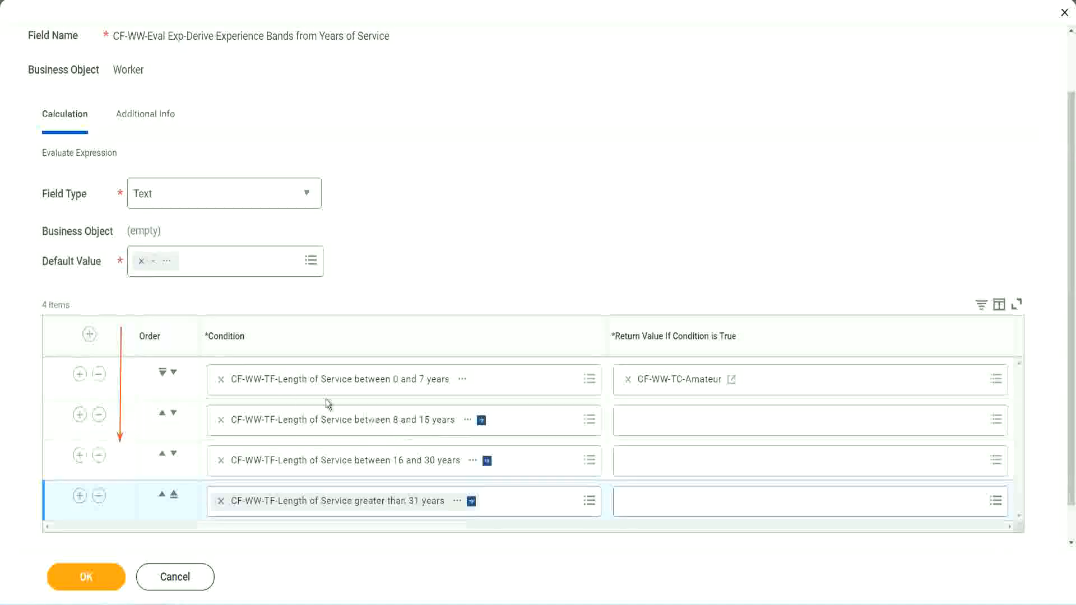
left_click(162, 415)
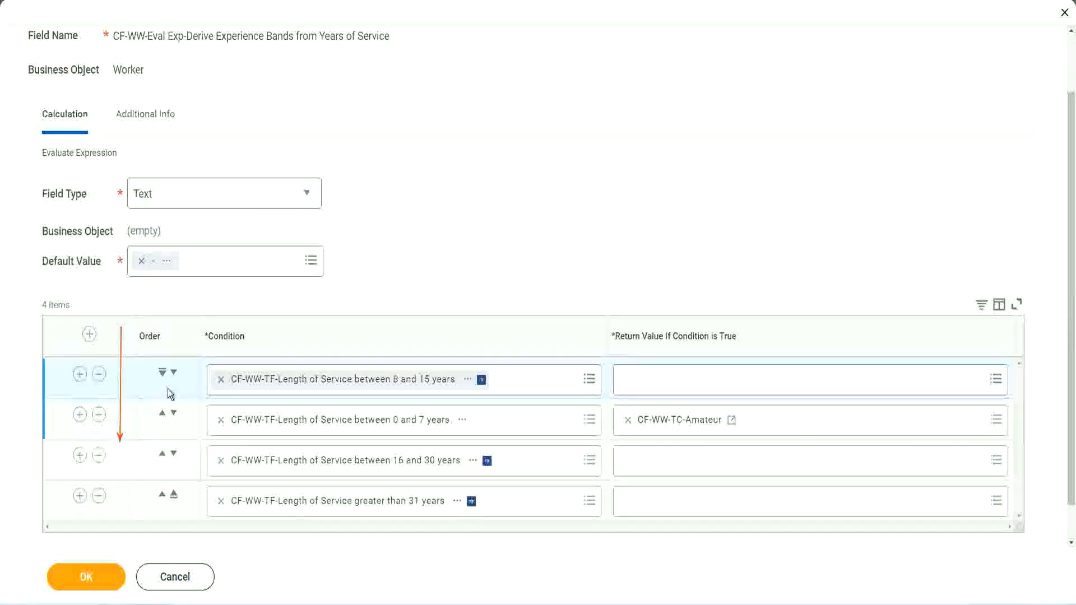
left_click(173, 372)
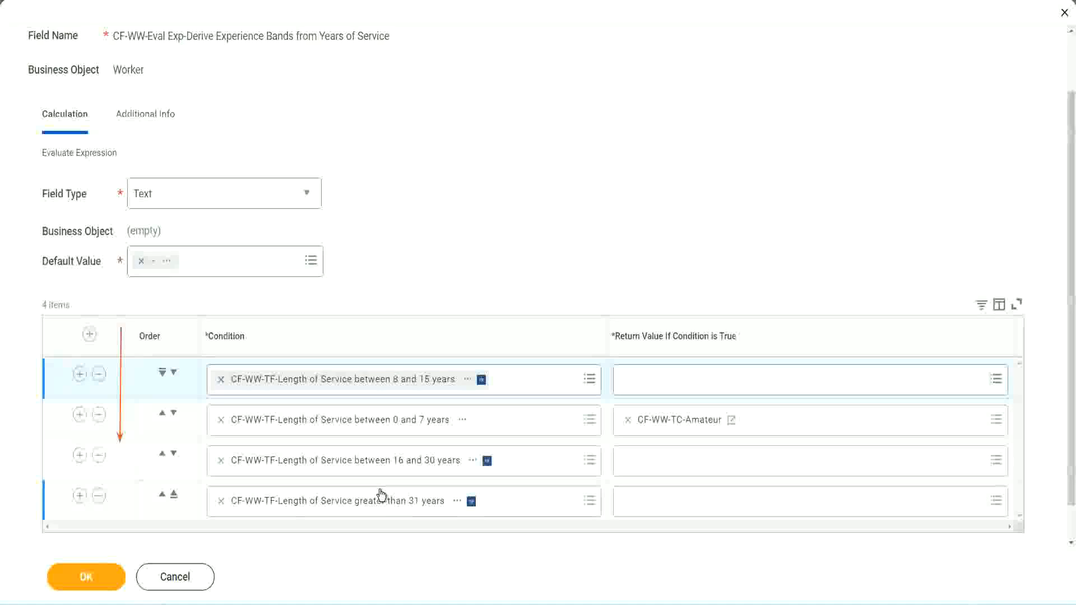
right_click(682, 428)
left_click(710, 487)
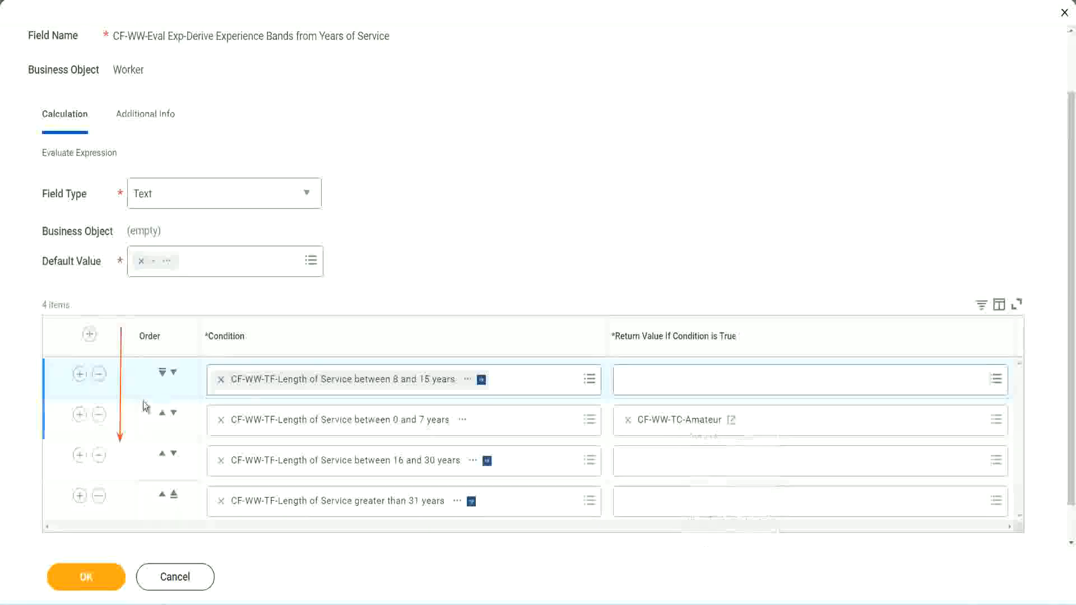
left_click(174, 373)
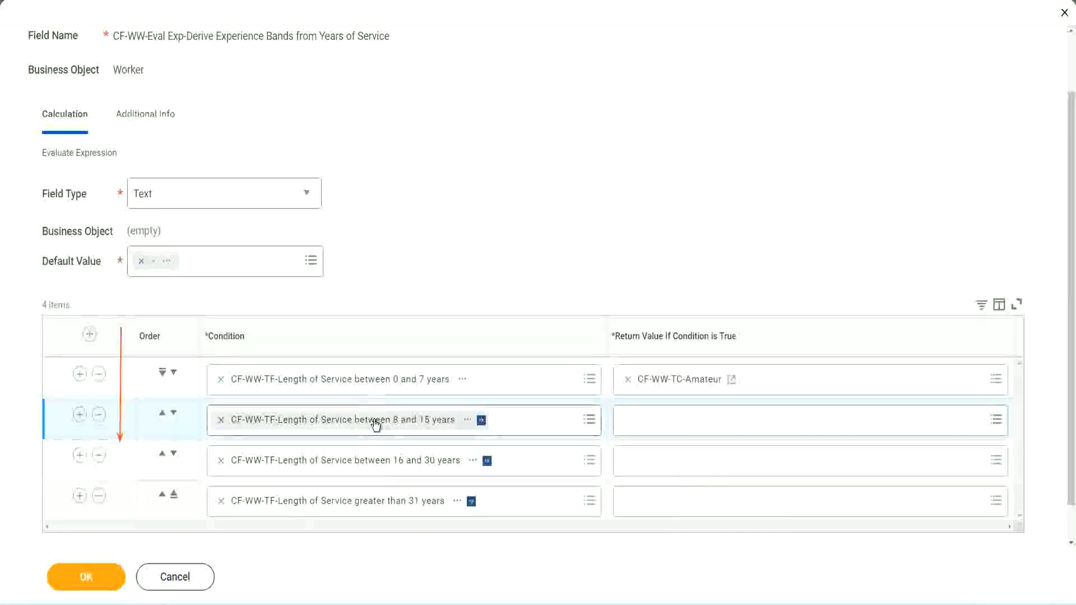
Create the calculated field CF-WW-TC-Experienced for the 8 to 15 years return value, with business object Global and function Text Constant.
left_click(632, 421)
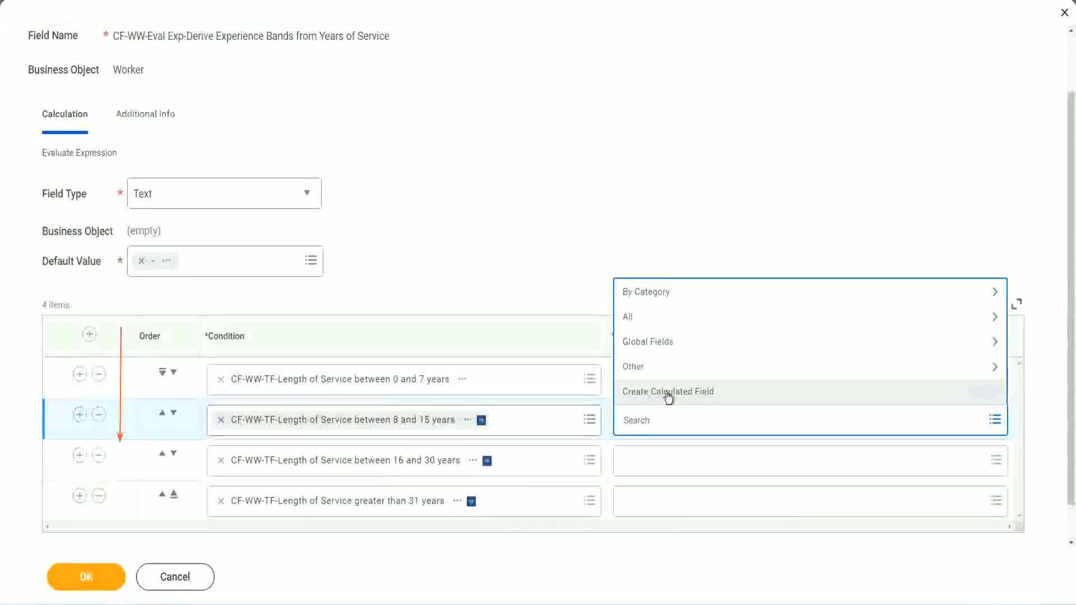
left_click(668, 393)
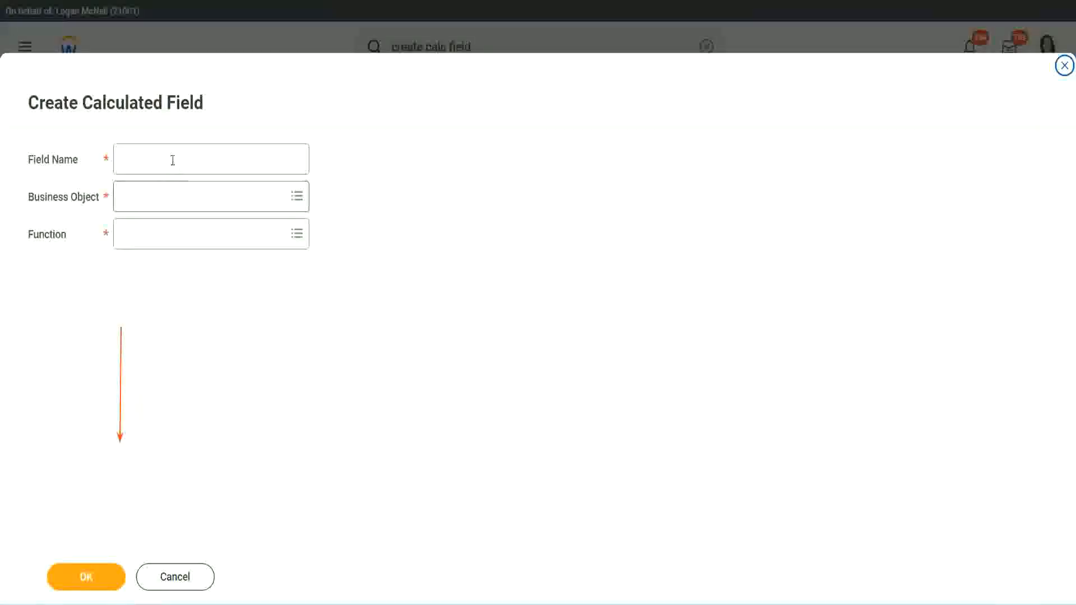
left_click(171, 159)
key("ctrl+v")
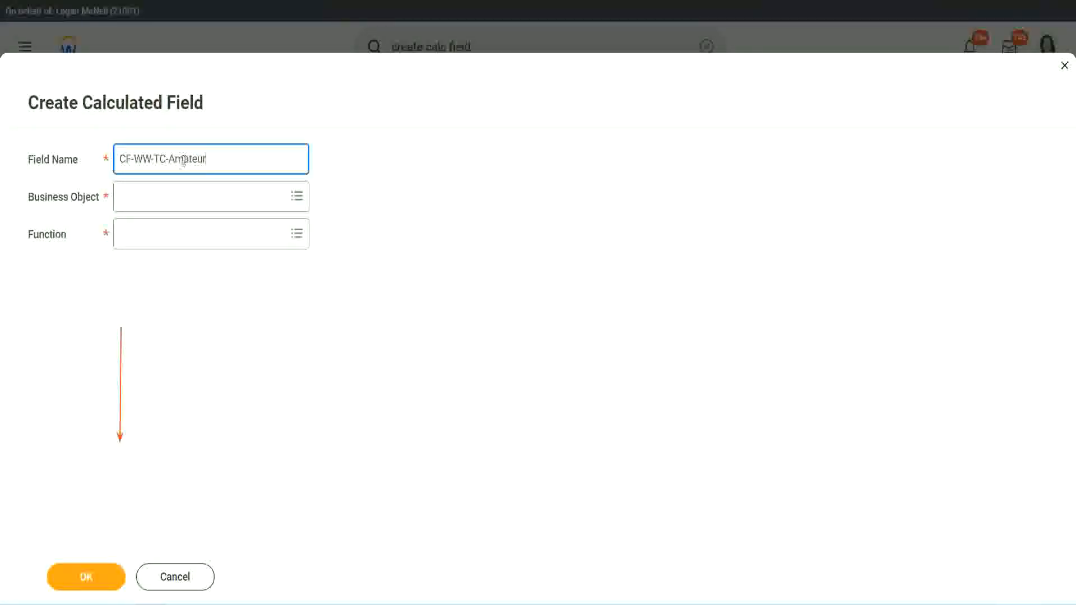
double_click(184, 160)
type("Experienced")
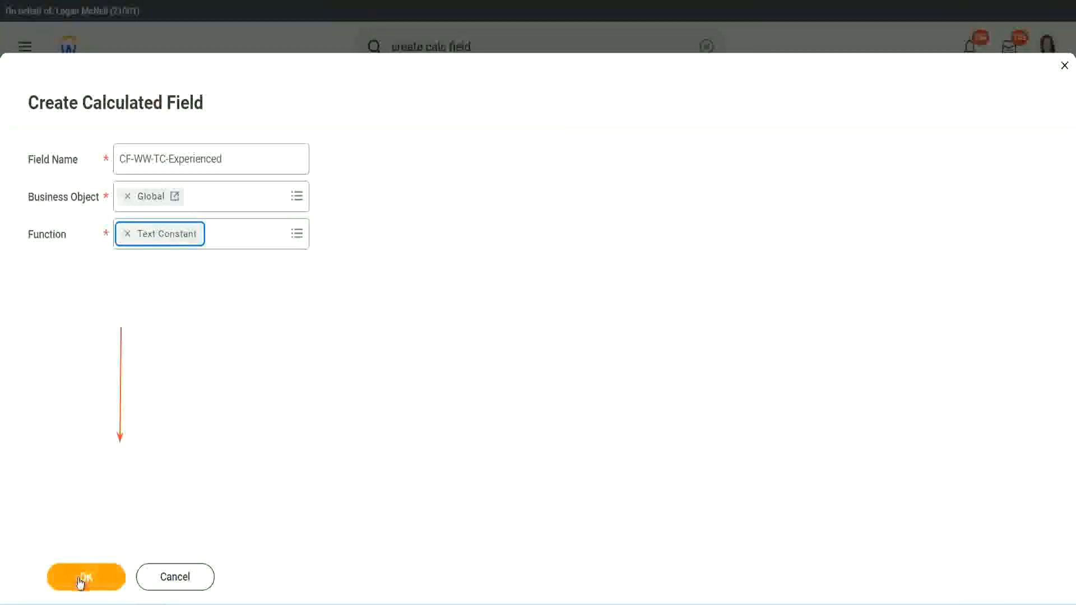
left_click(84, 578)
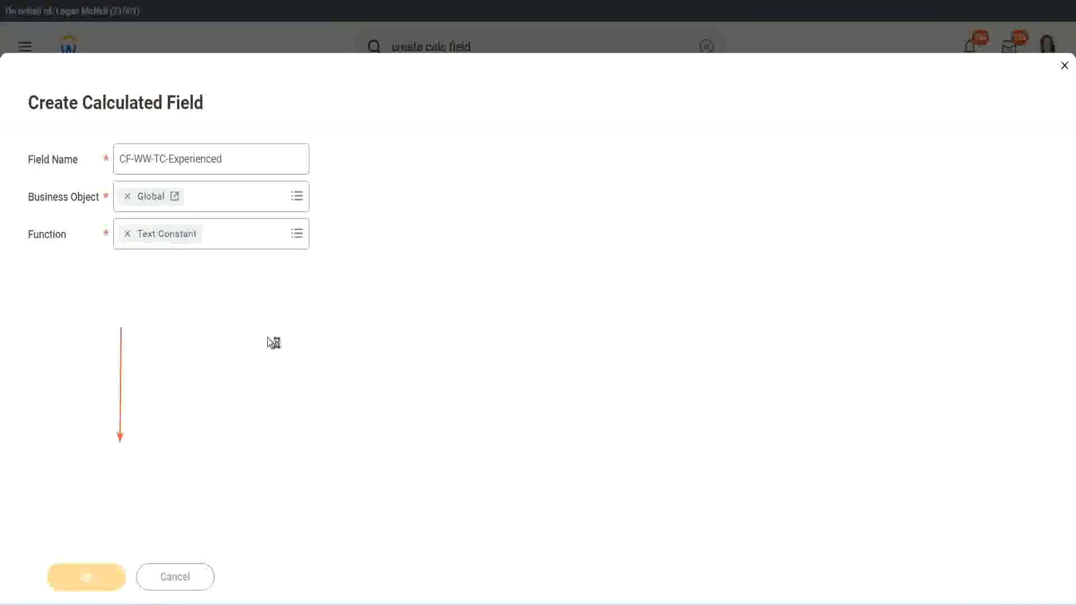
Set the text constant to Experienced and save the field as the second row's return value.
left_click(166, 316)
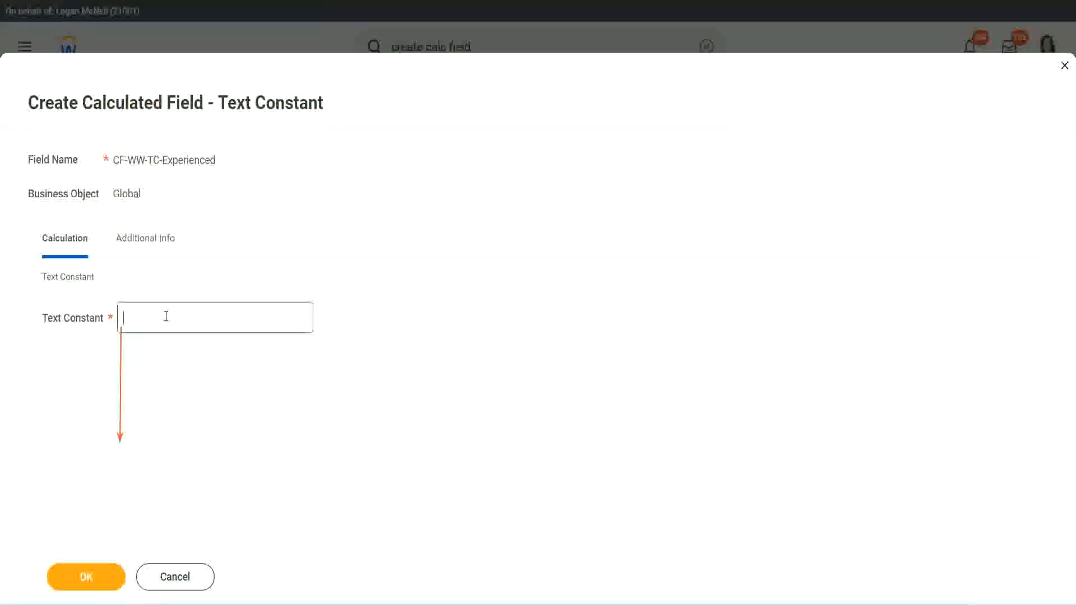
type("Experienced")
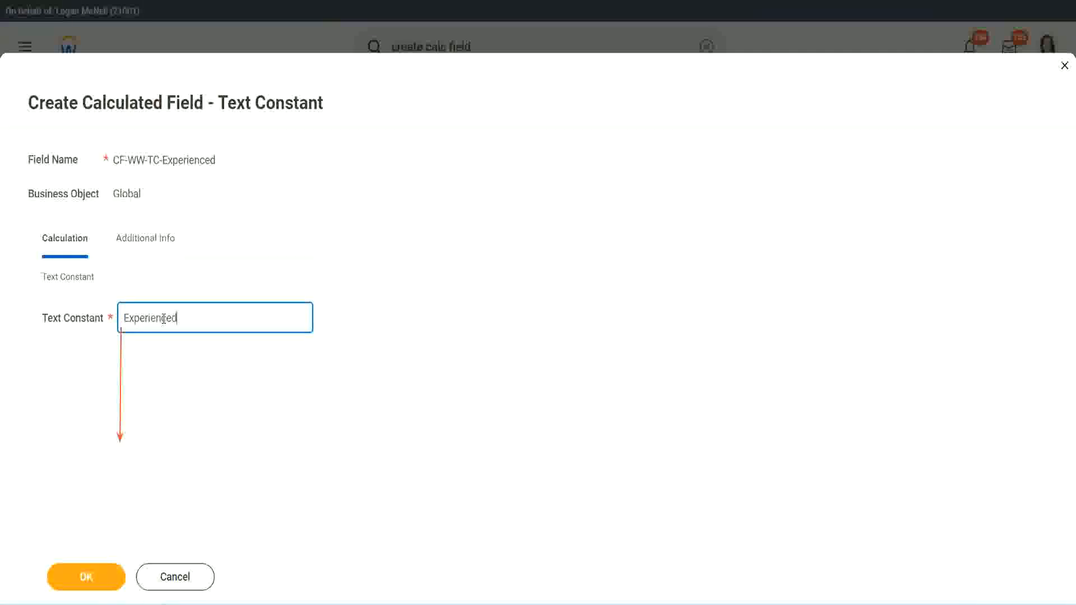
left_click(89, 574)
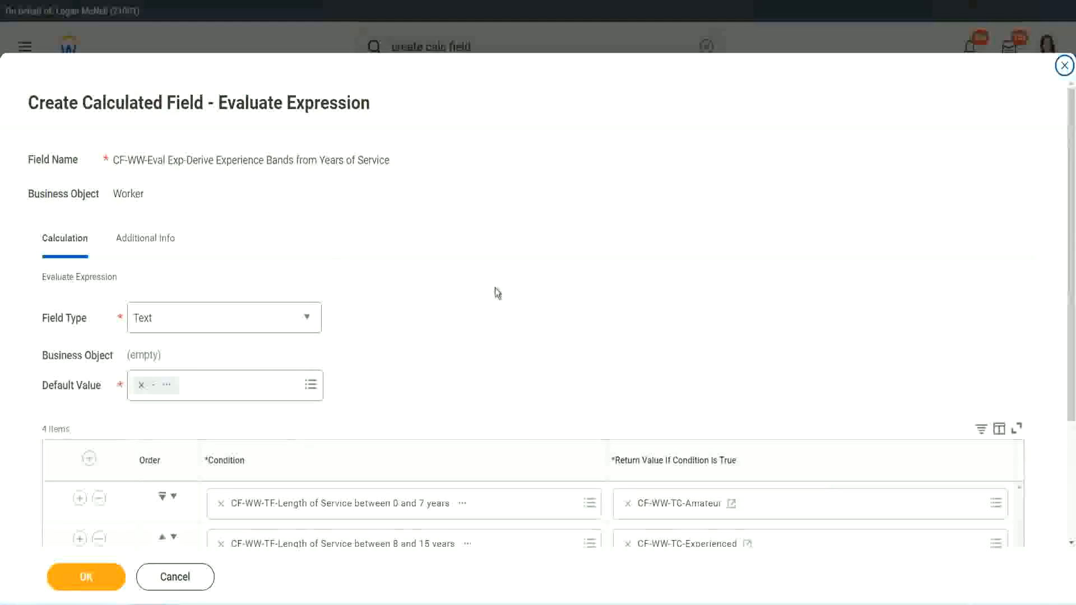
Start a calculated field for the 16 to 30 years return value, paste the copied field name and assign business object Global.
scroll(496, 287, "down", 2)
scroll(497, 293, "down", 1)
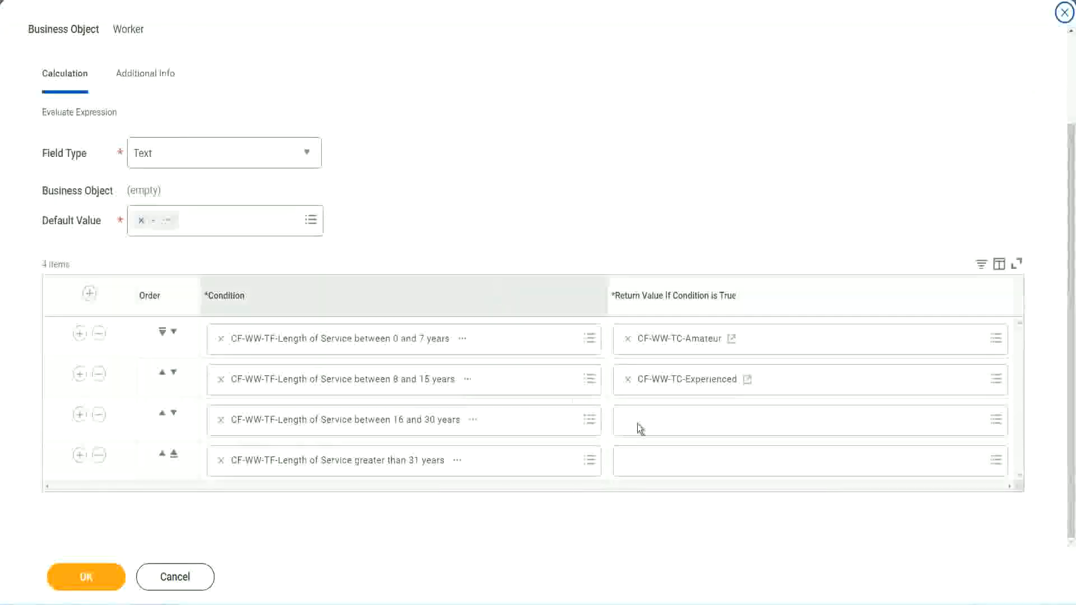
left_click(670, 420)
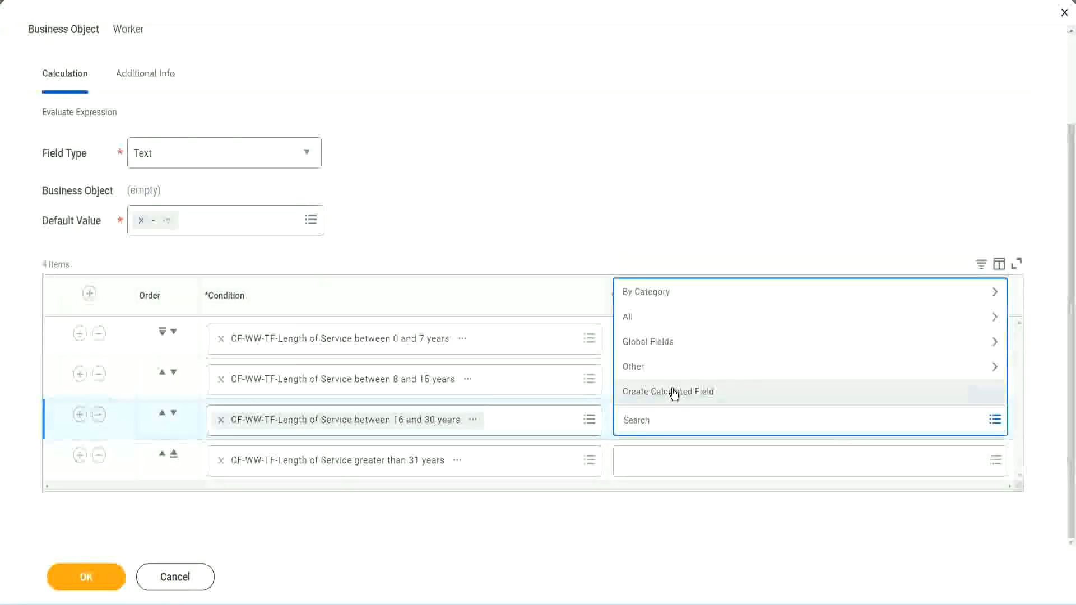
left_click(674, 393)
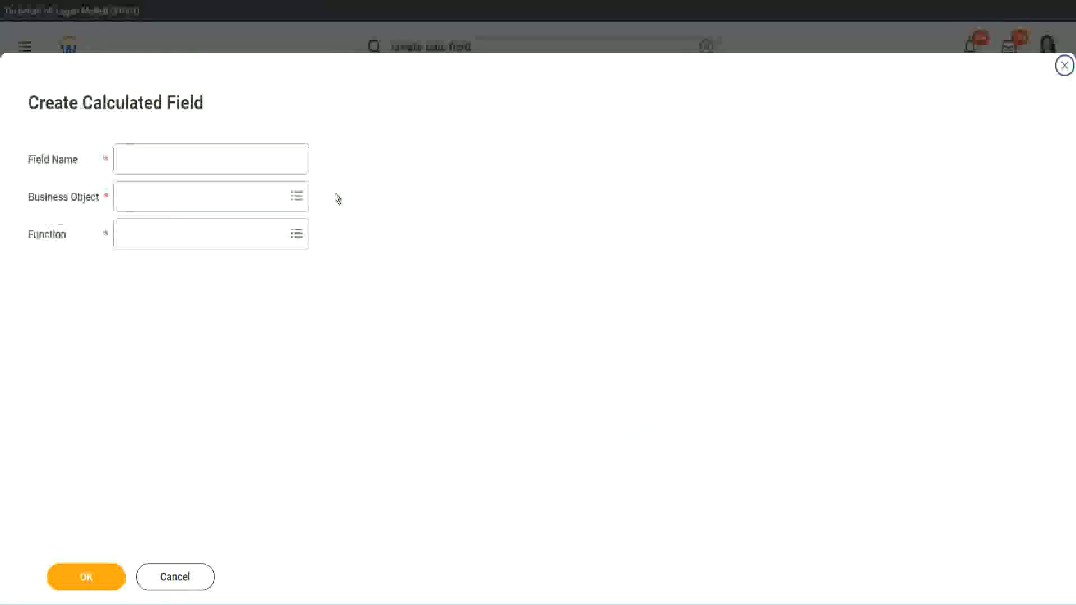
left_click(228, 159)
key("ctrl+v")
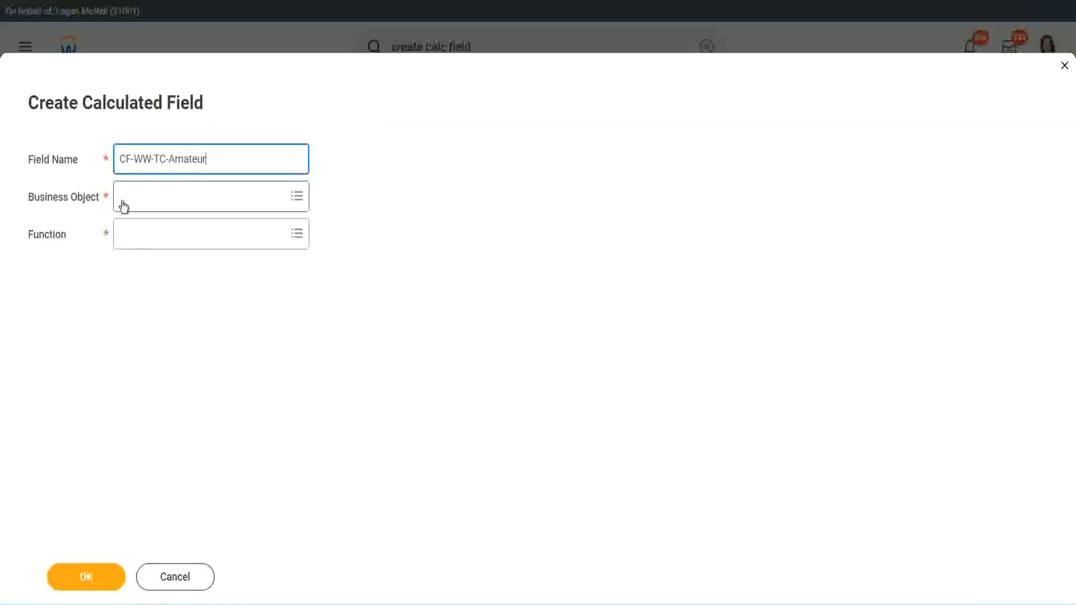
left_click(123, 197)
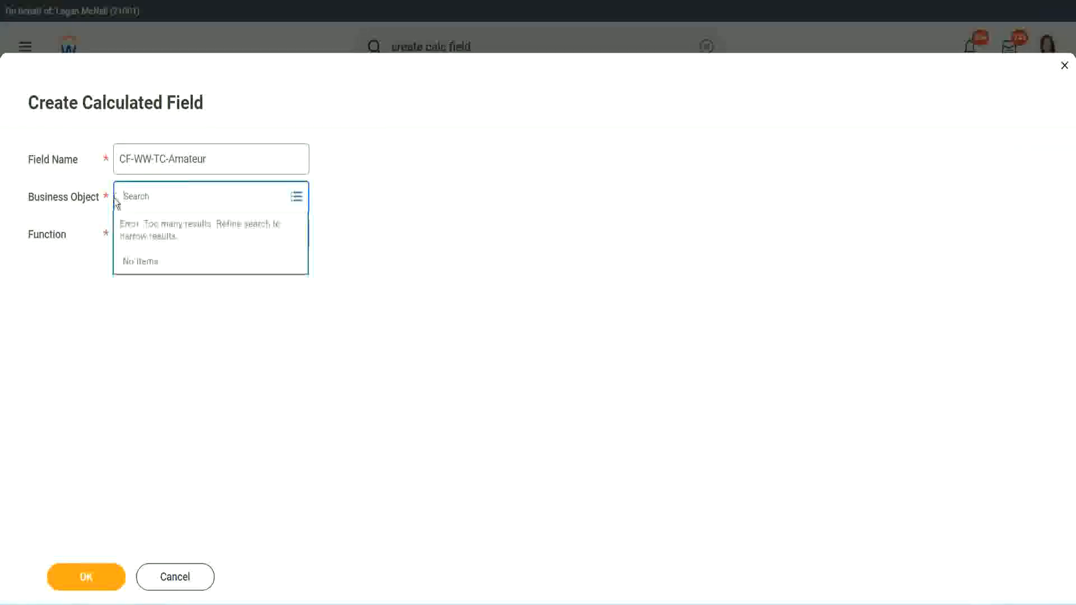
type("global")
key("Return")
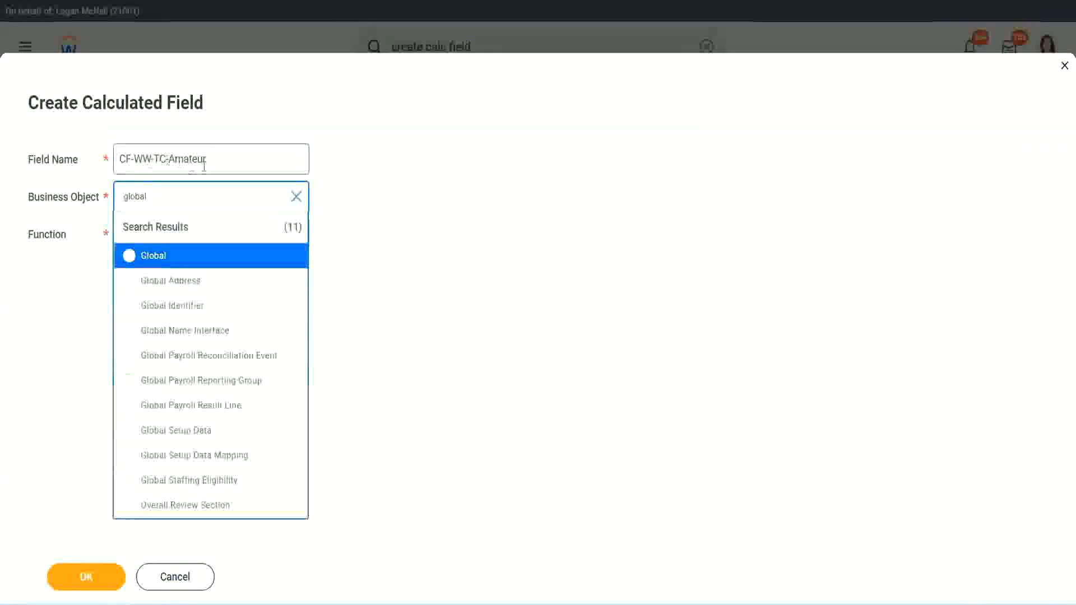
left_click(151, 257)
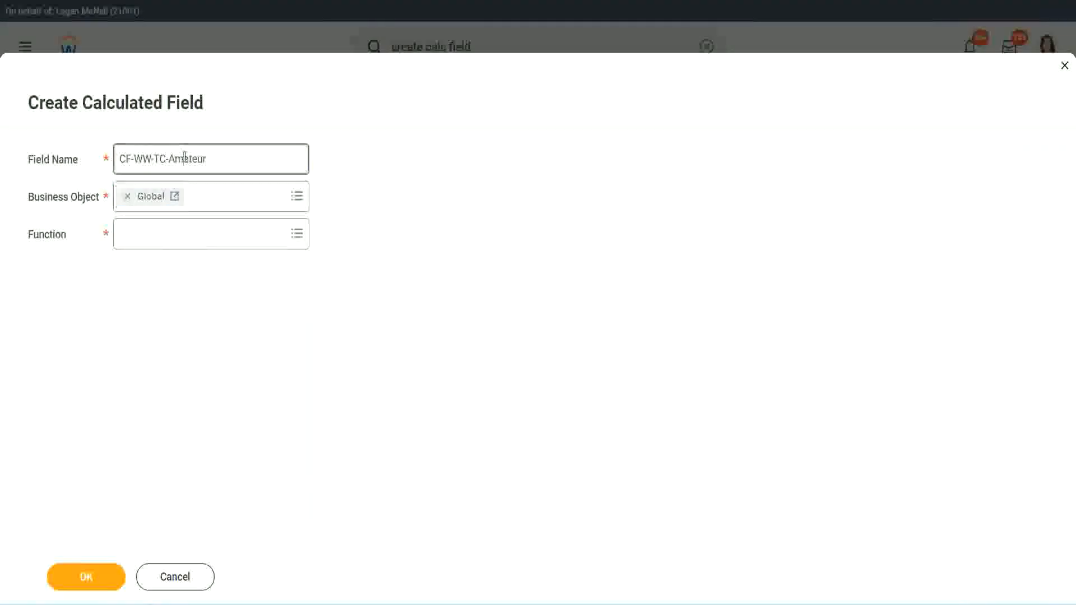
Rename the new field as CF-WW-TC-Senior, choose Text Constant as its function and continue to its calculation definition.
double_click(197, 159)
type("Senior")
left_click(172, 244)
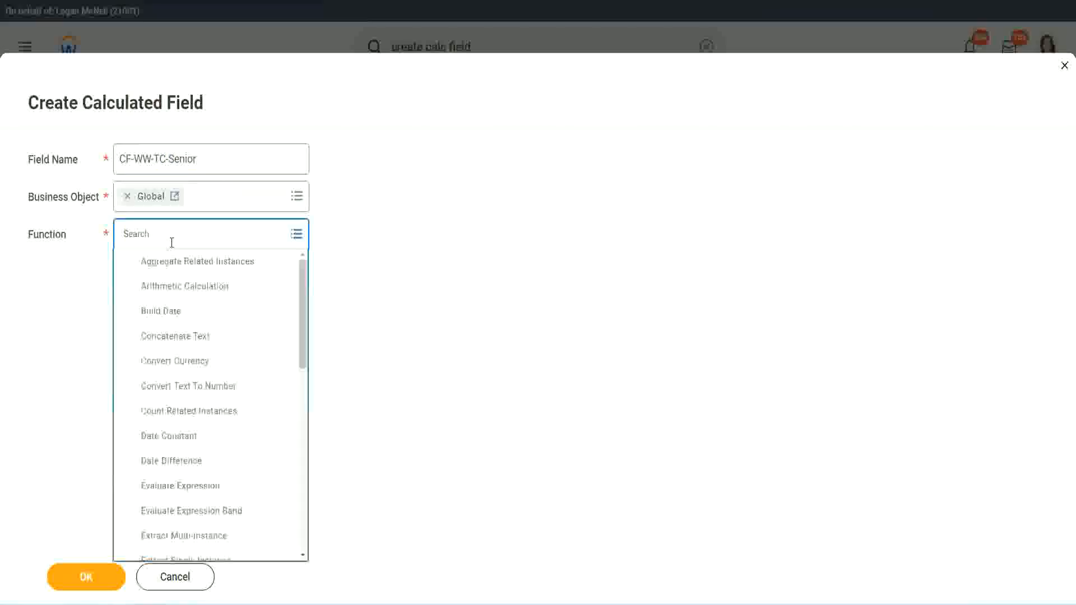
type("tc")
left_click(170, 290)
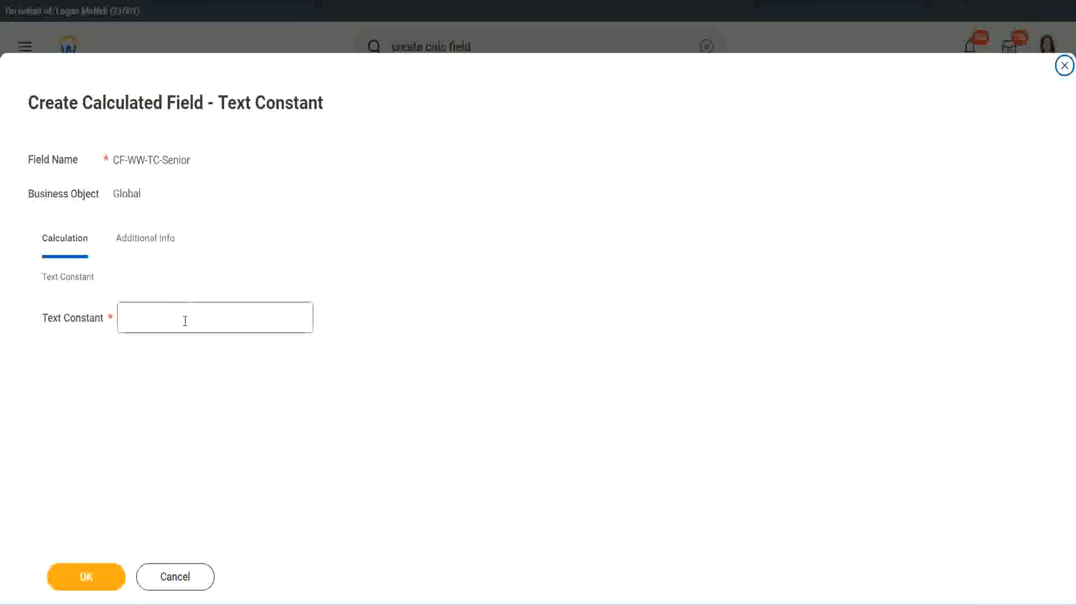
Set the text constant to Senior and save the field as the return value for 16 to 30 years.
left_click(185, 319)
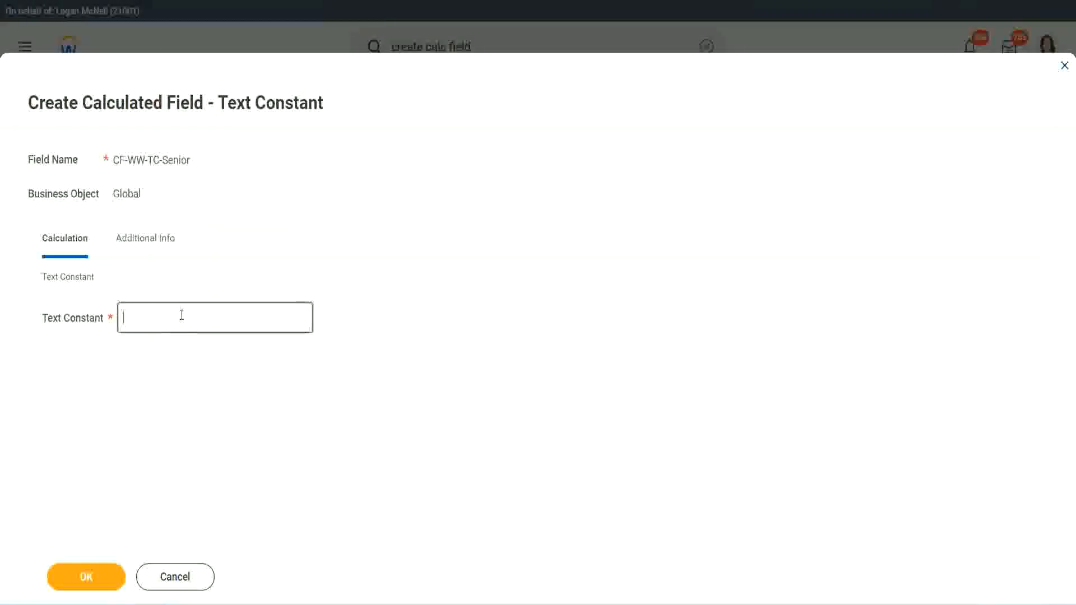
type("Senior")
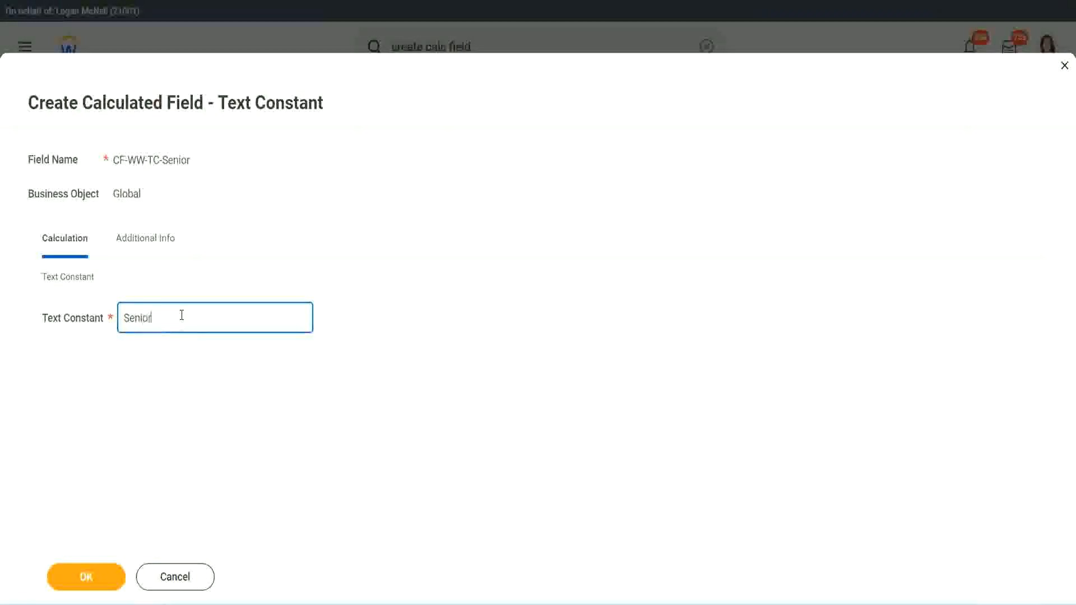
left_click(107, 586)
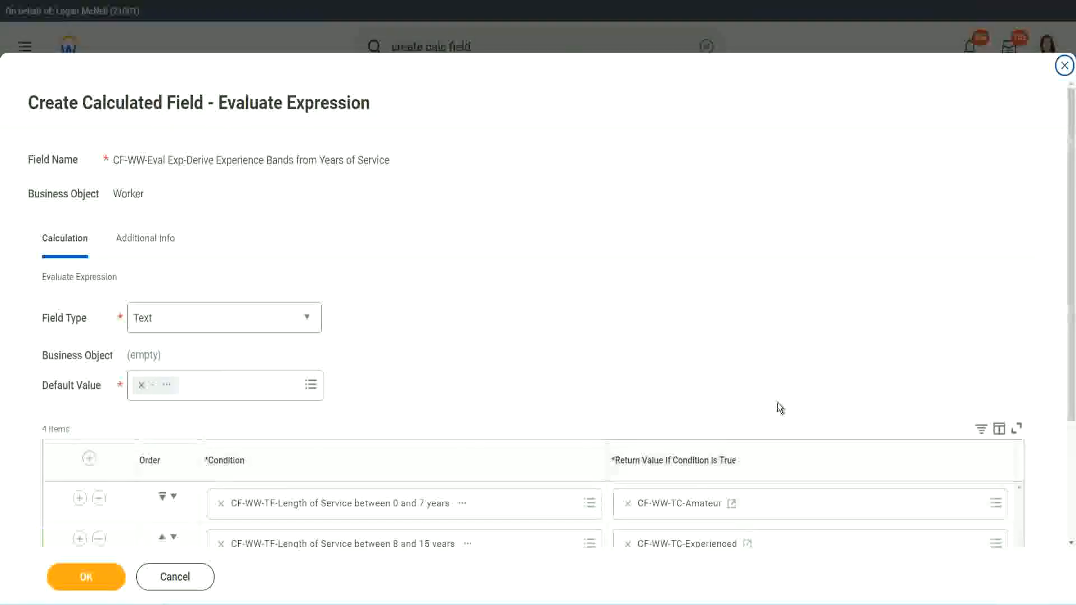
Start a calculated field for the return value of the greater than 31 years condition and name it CF-WW-TC-Legend.
scroll(778, 402, "down", 3)
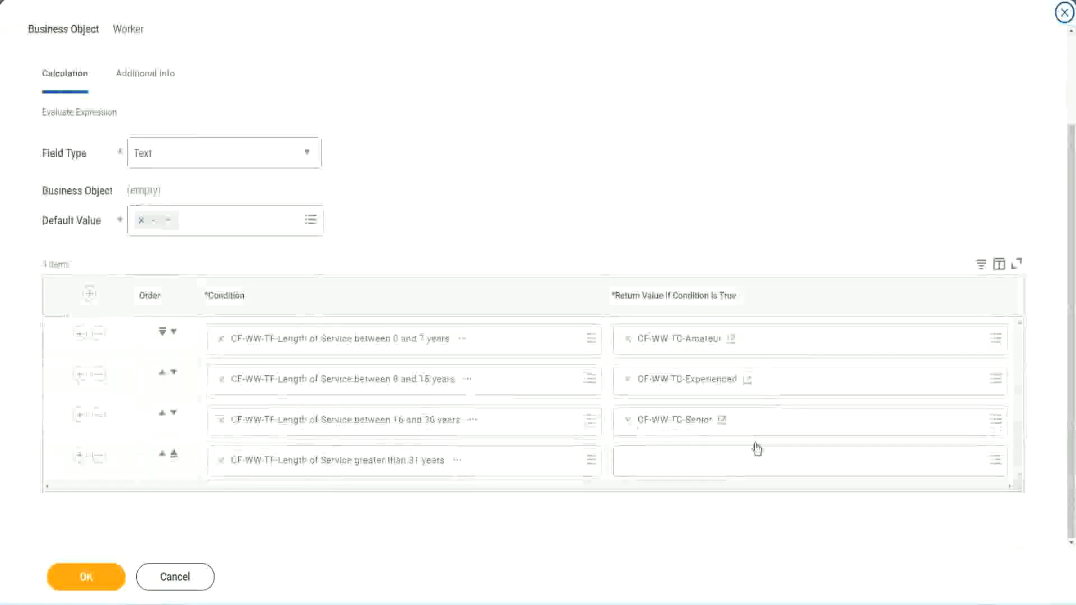
right_click(654, 422)
left_click(680, 486)
left_click(656, 468)
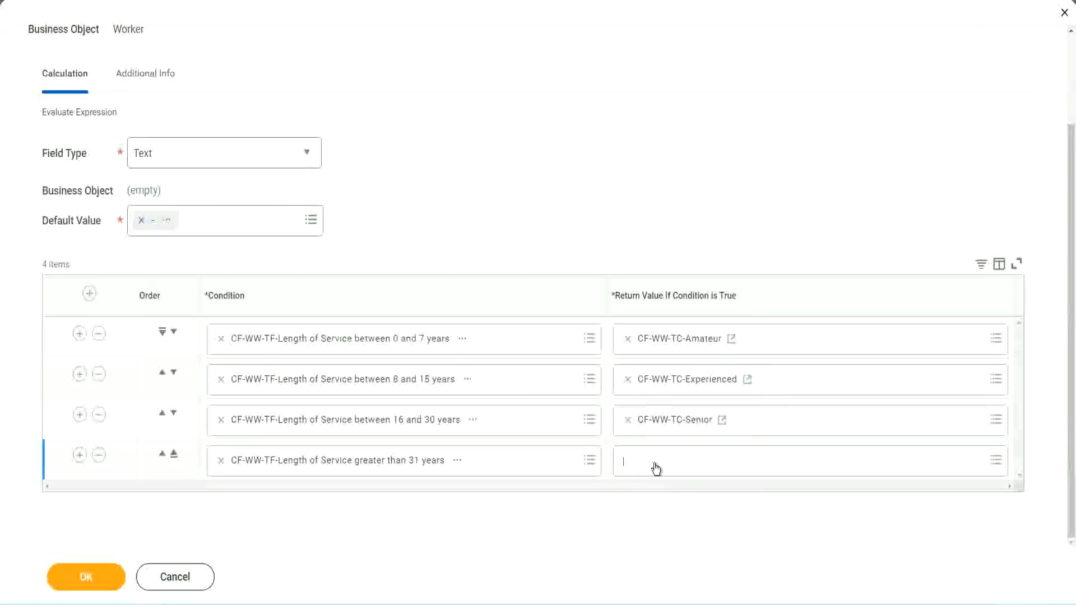
left_click(666, 436)
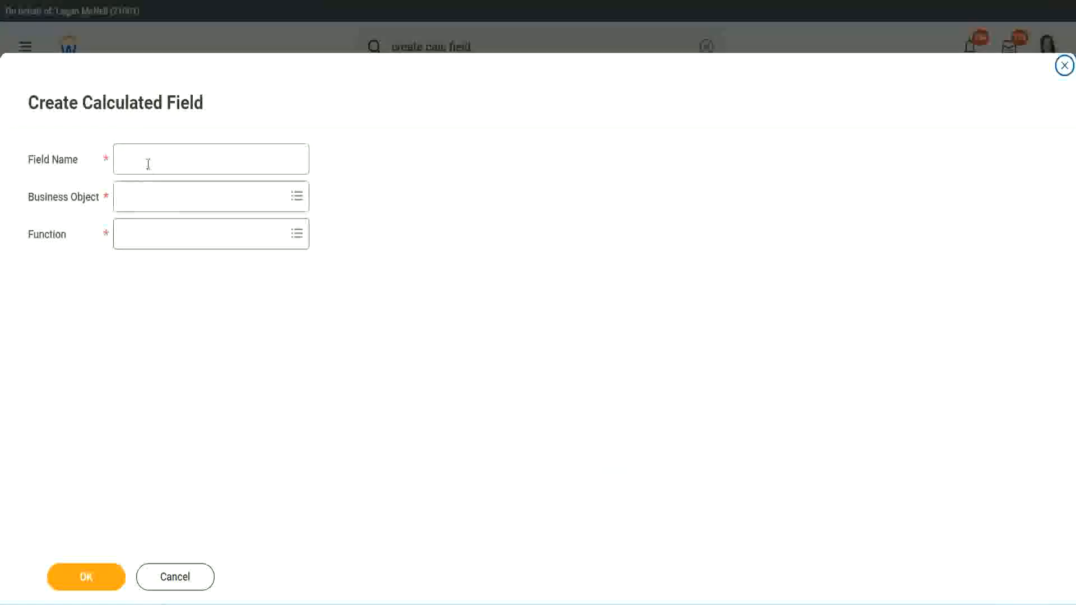
left_click(149, 162)
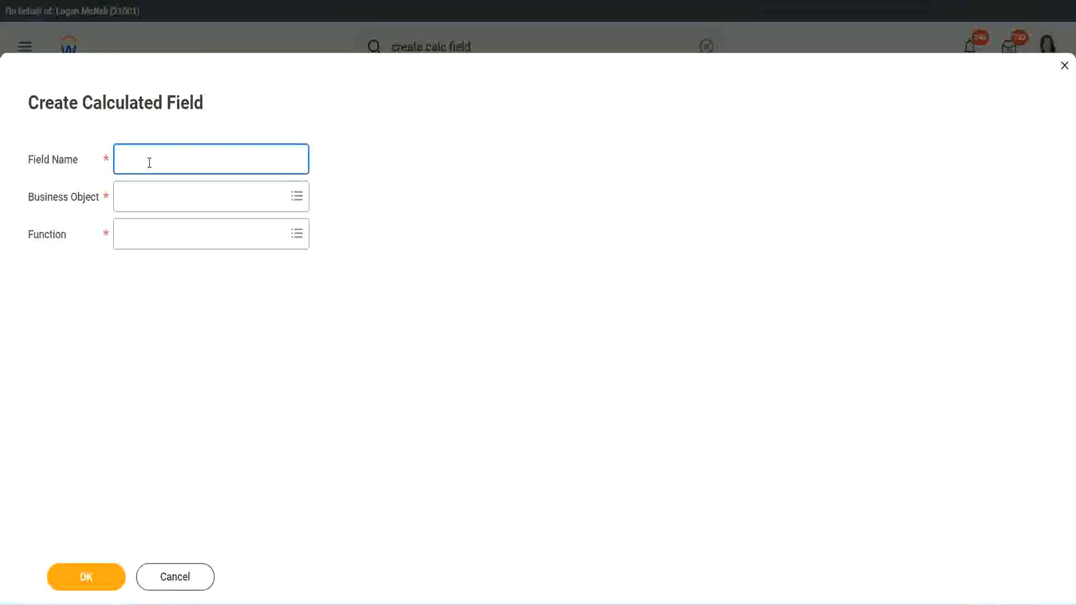
type("CF-WW-TC-Senior")
key("ctrl+shift+Left")
type("Legend")
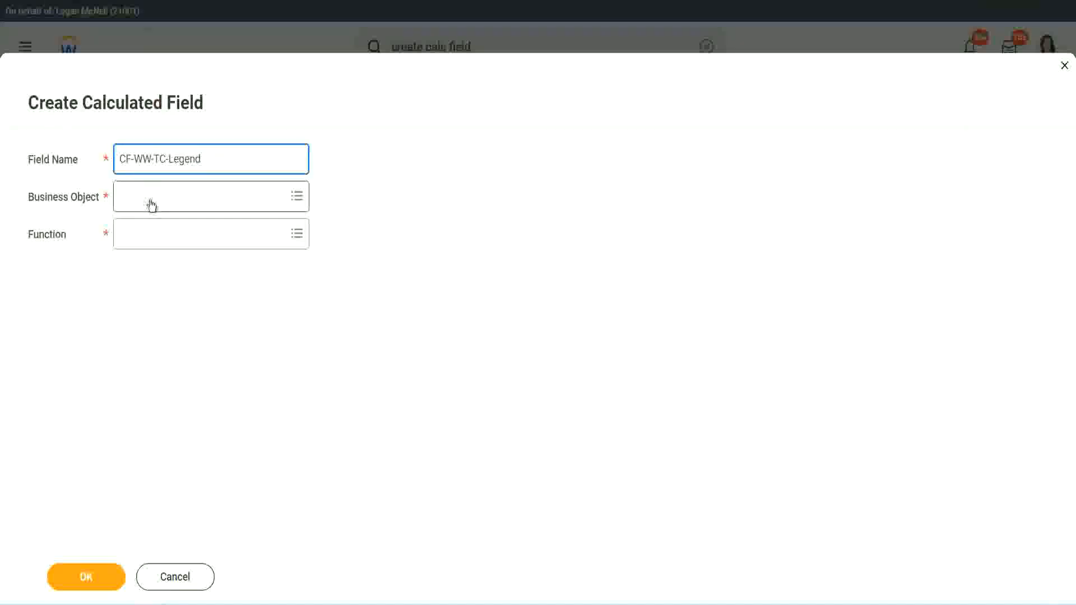
Assign business object Global and function Text Constant to the Legend field and continue to its calculation definition.
left_click(152, 204)
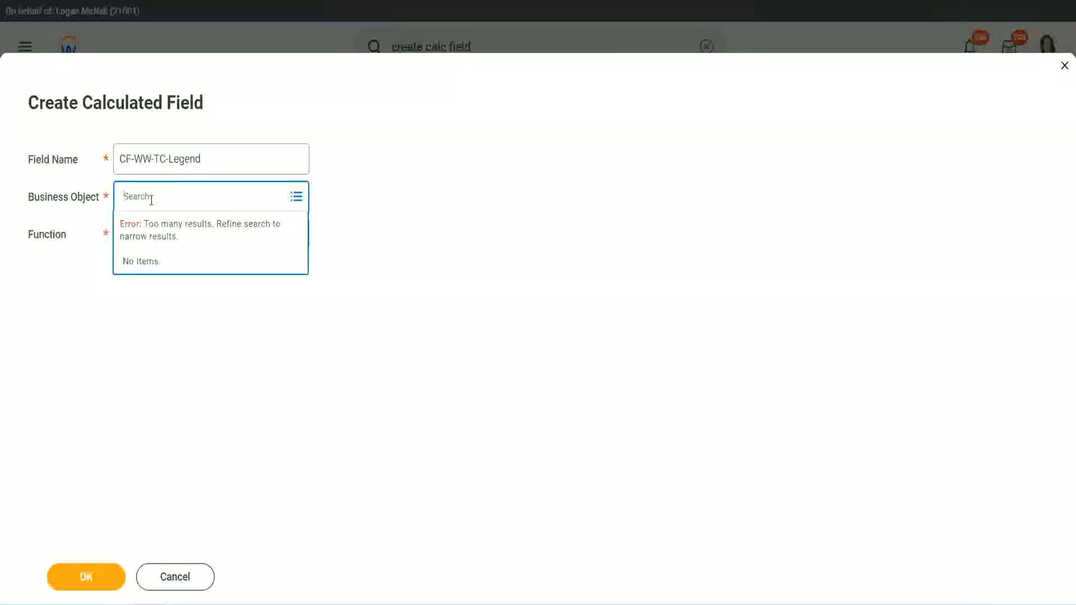
type("Glo")
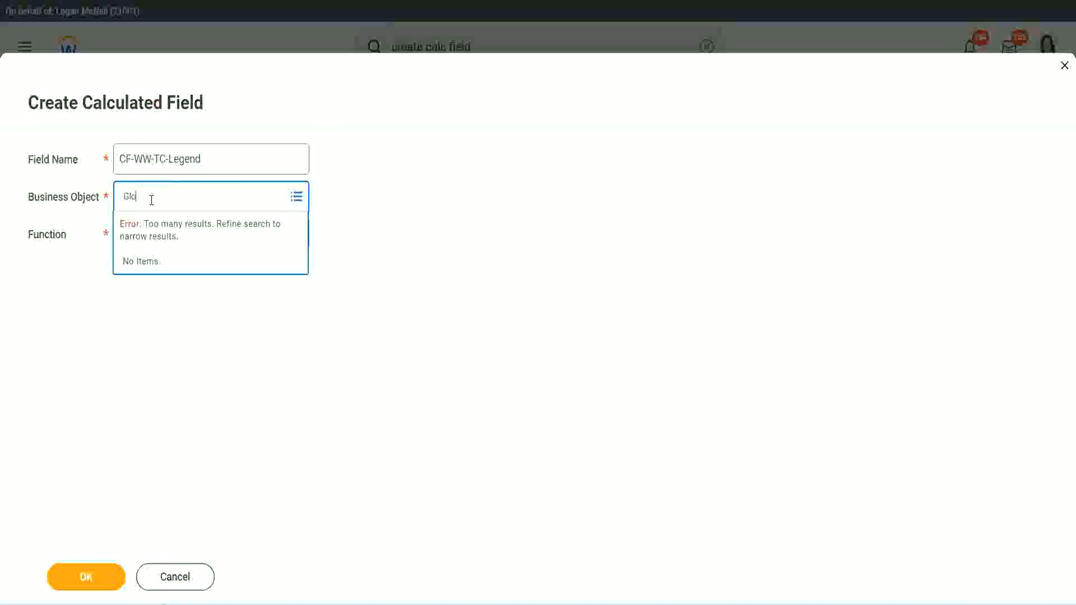
type("bal")
key("Return")
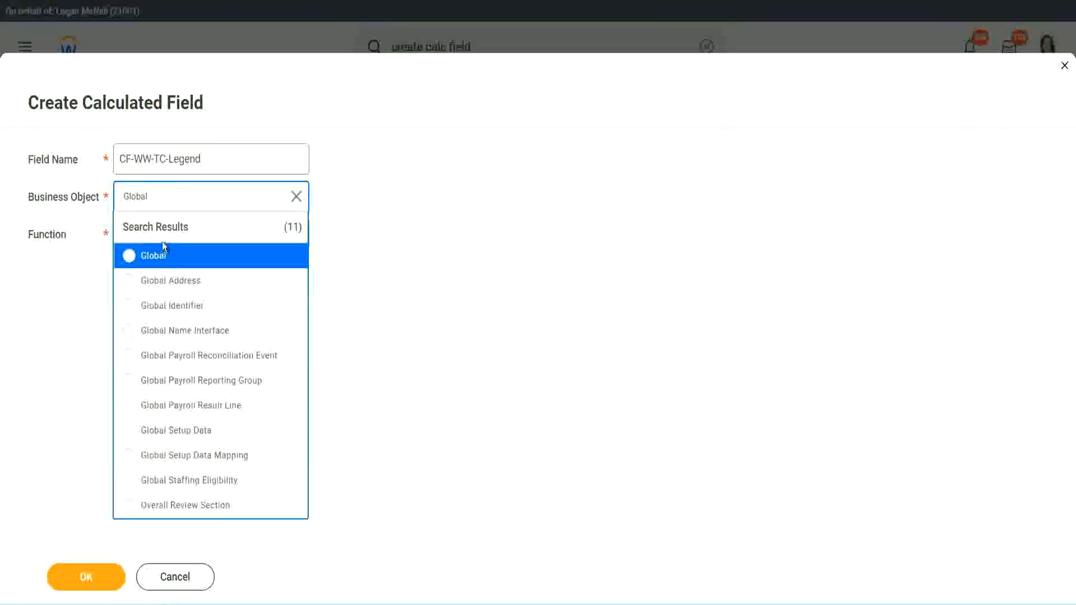
left_click(159, 256)
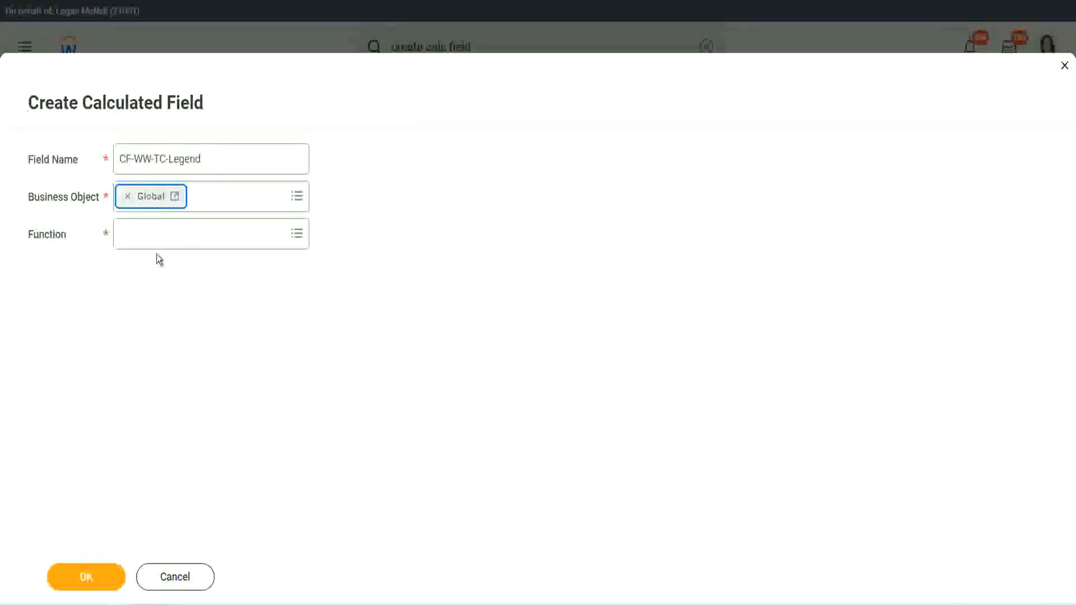
left_click(155, 233)
type("td")
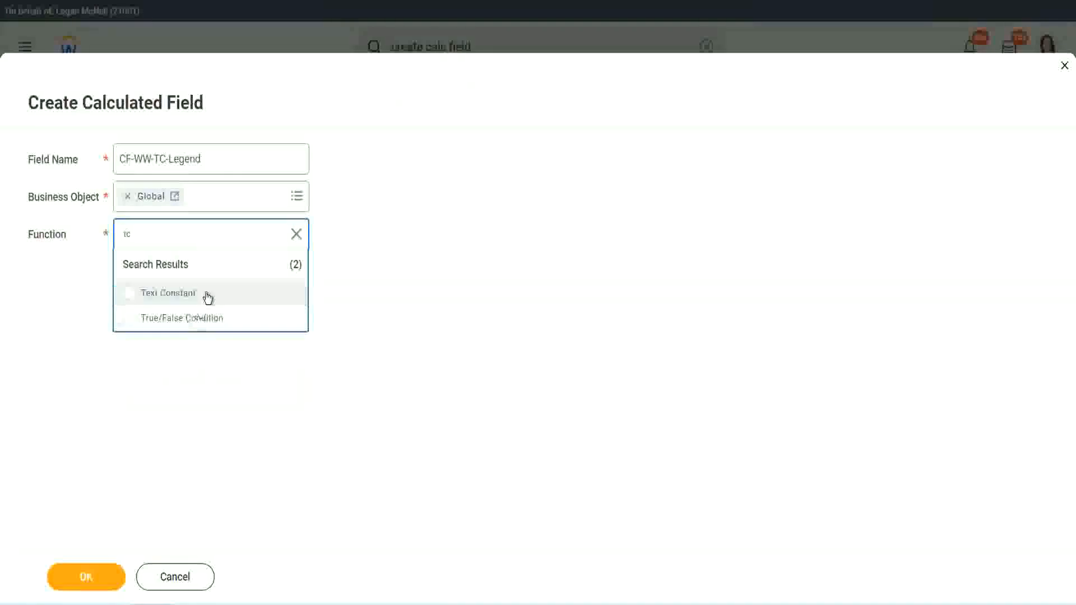
left_click(207, 295)
left_click(81, 579)
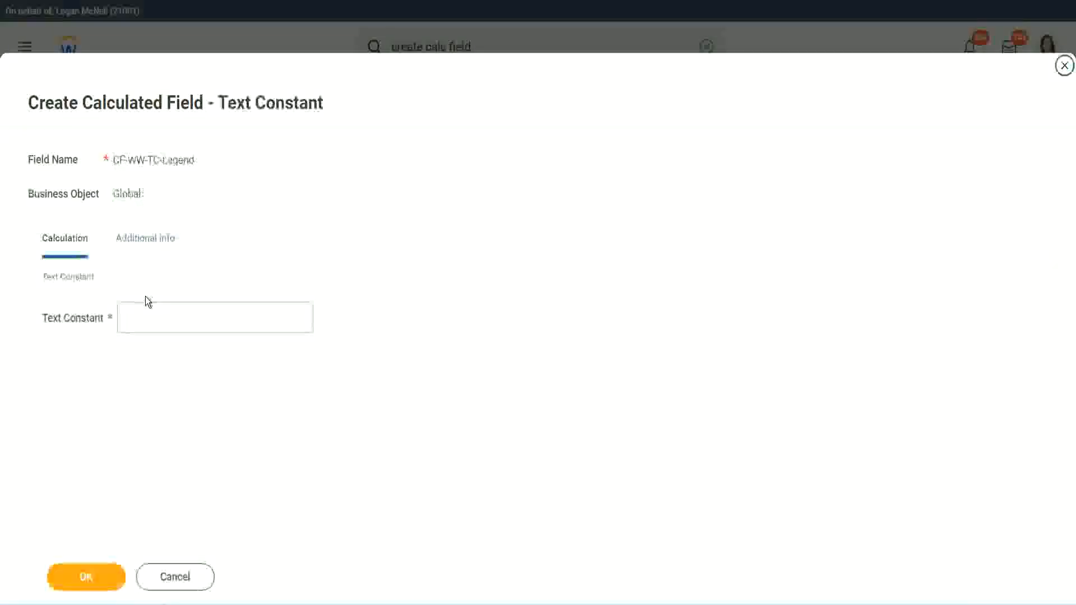
Set the text constant to Legend and save the field as the fourth row's return value.
left_click(139, 319)
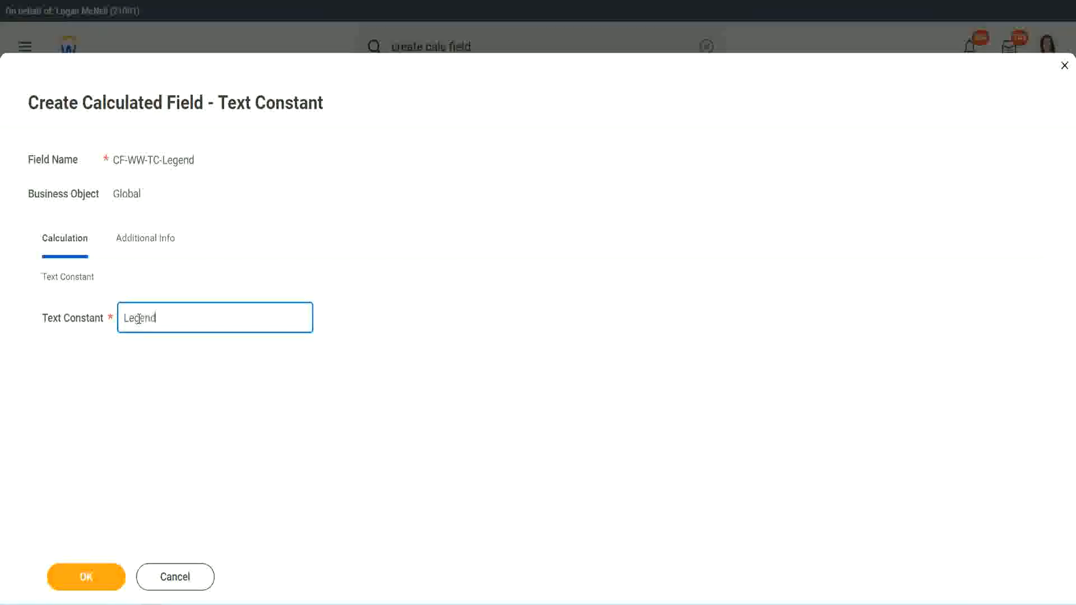
type("Legend")
left_click(87, 578)
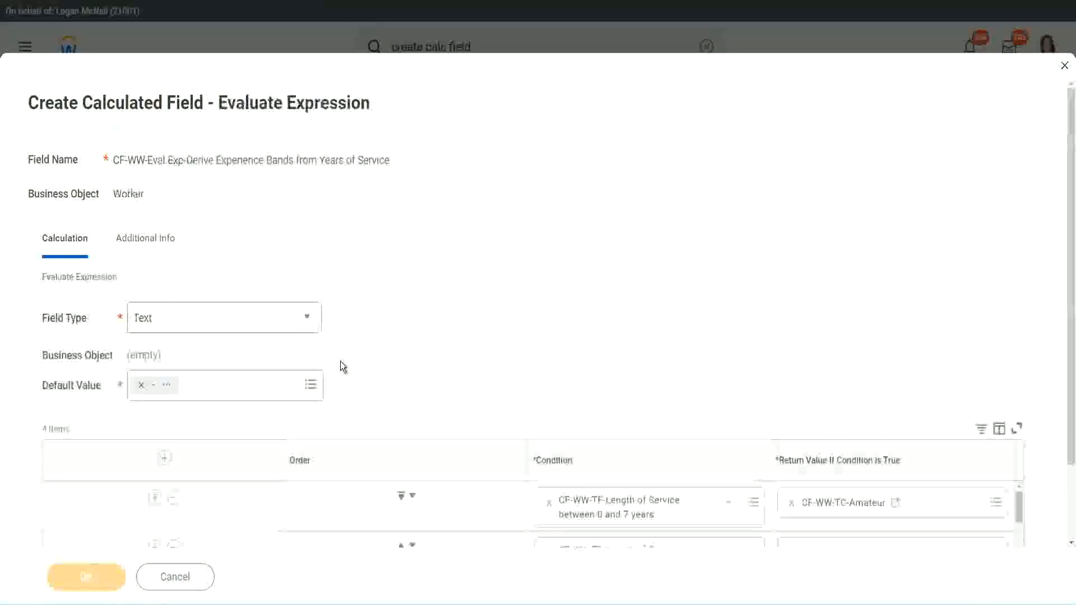
Review the four length-of-service conditions with their return values and save the Evaluate Expression calculated field.
scroll(569, 297, "down", 3)
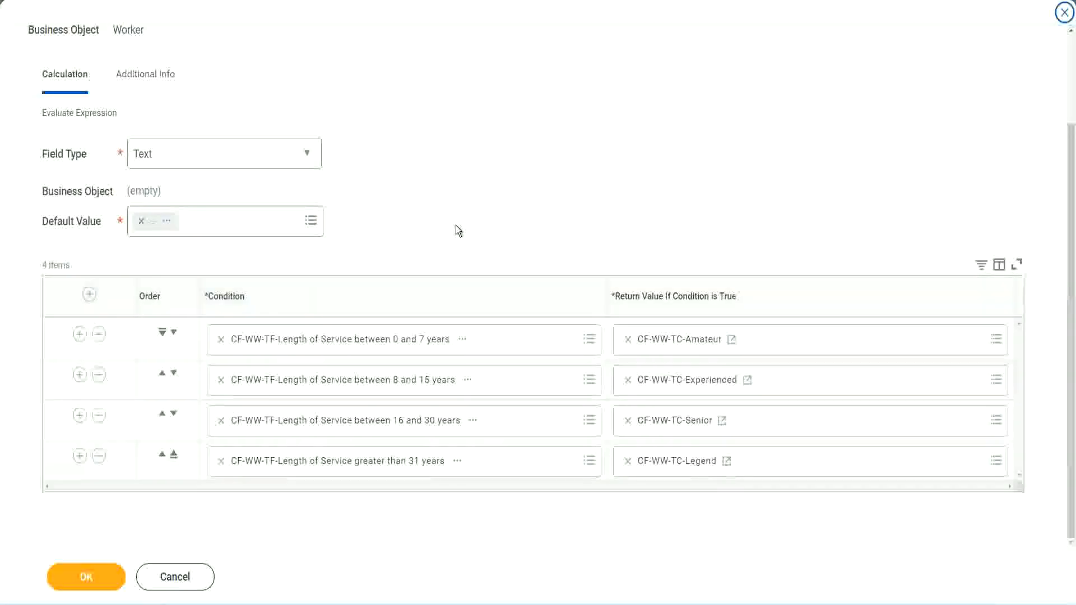
scroll(456, 224, "up", 2)
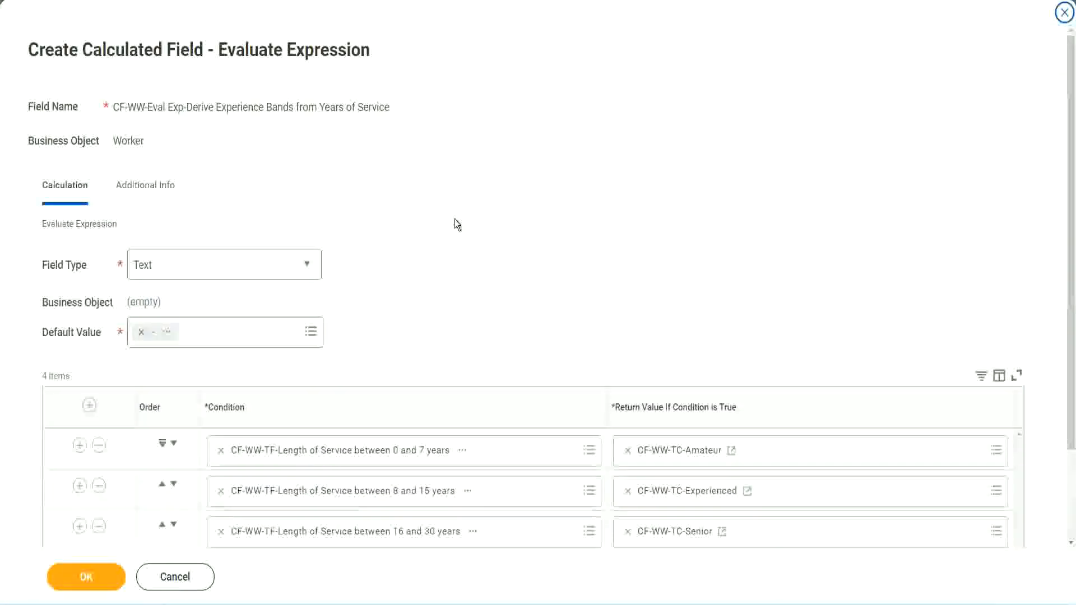
scroll(455, 224, "down", 2)
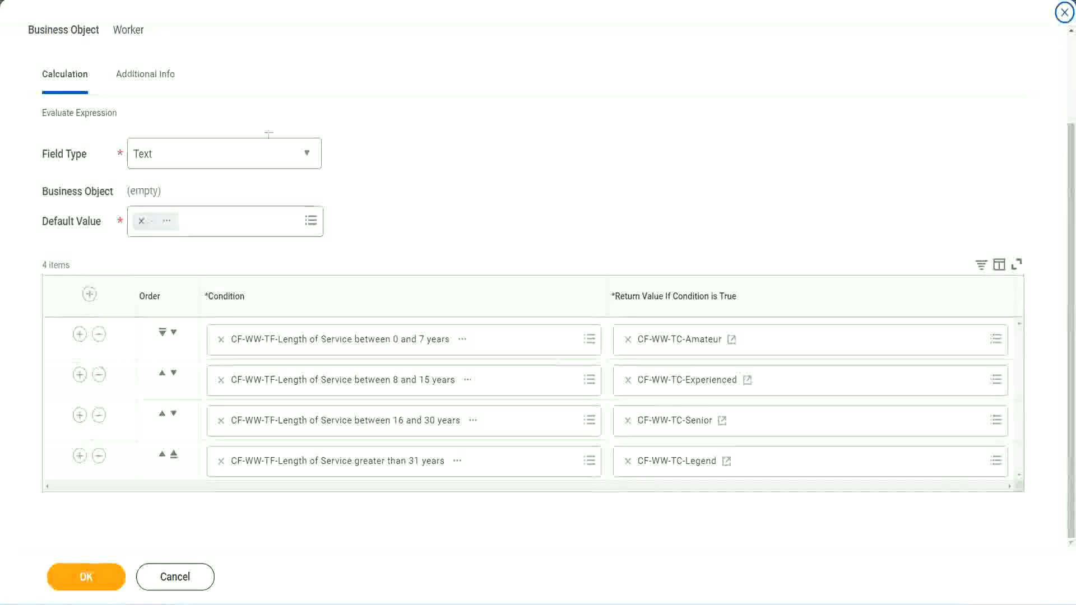
left_click_drag(690, 158, 697, 259)
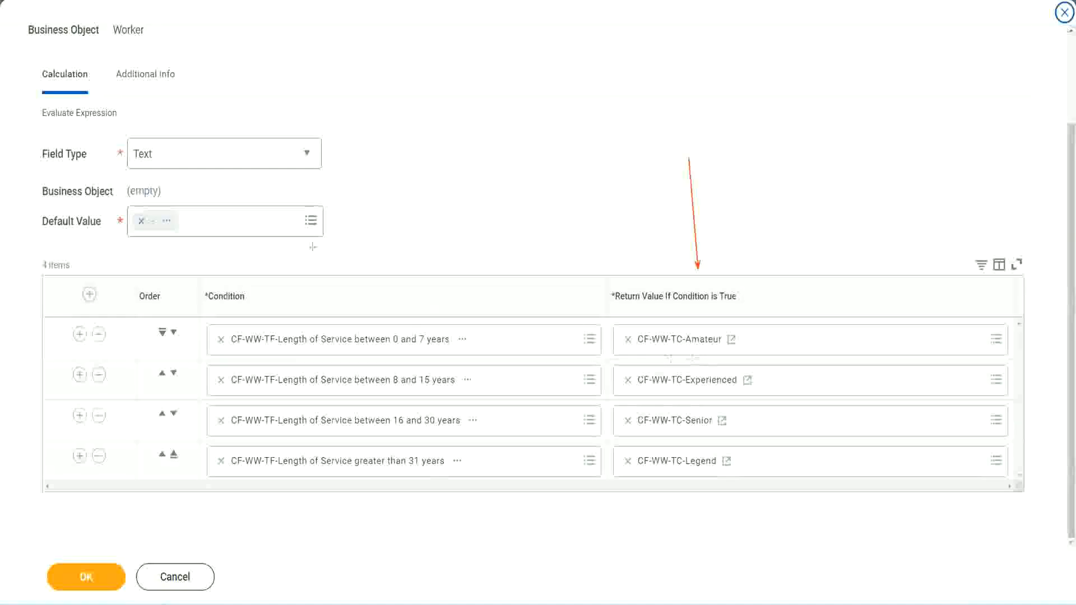
left_click_drag(133, 97, 138, 134)
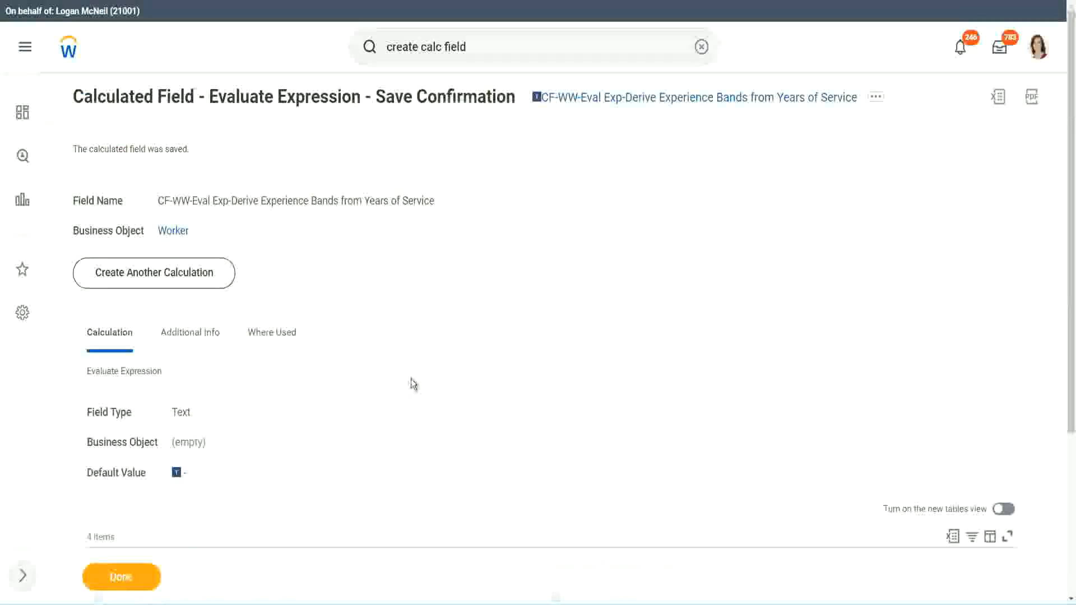
Check the saved Evaluate Expression field's condition table and copy the field's name from the confirmation page.
scroll(412, 377, "down", 4)
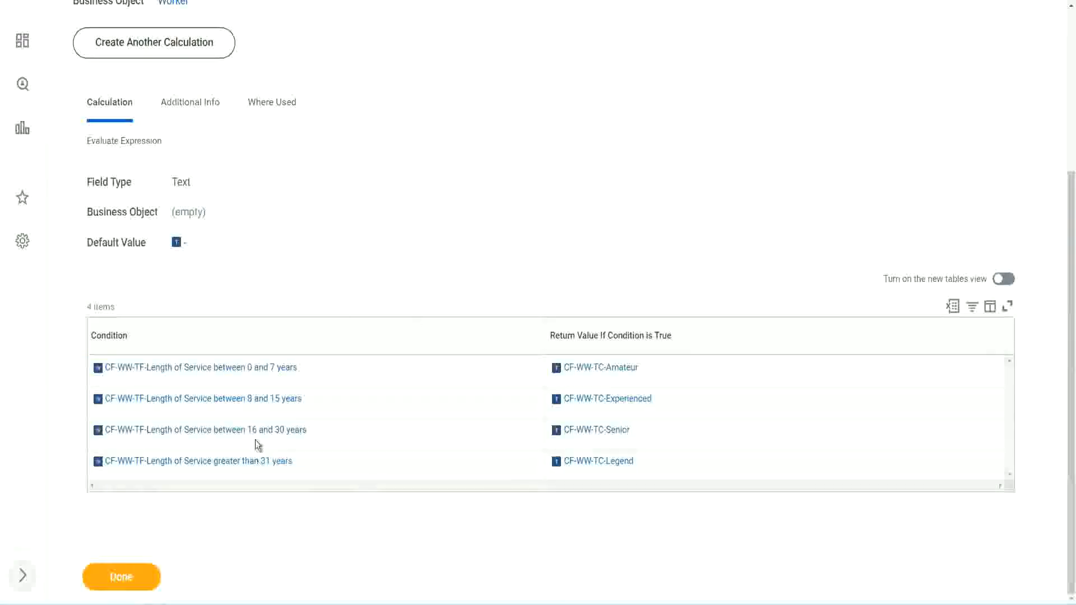
scroll(520, 177, "up", 4)
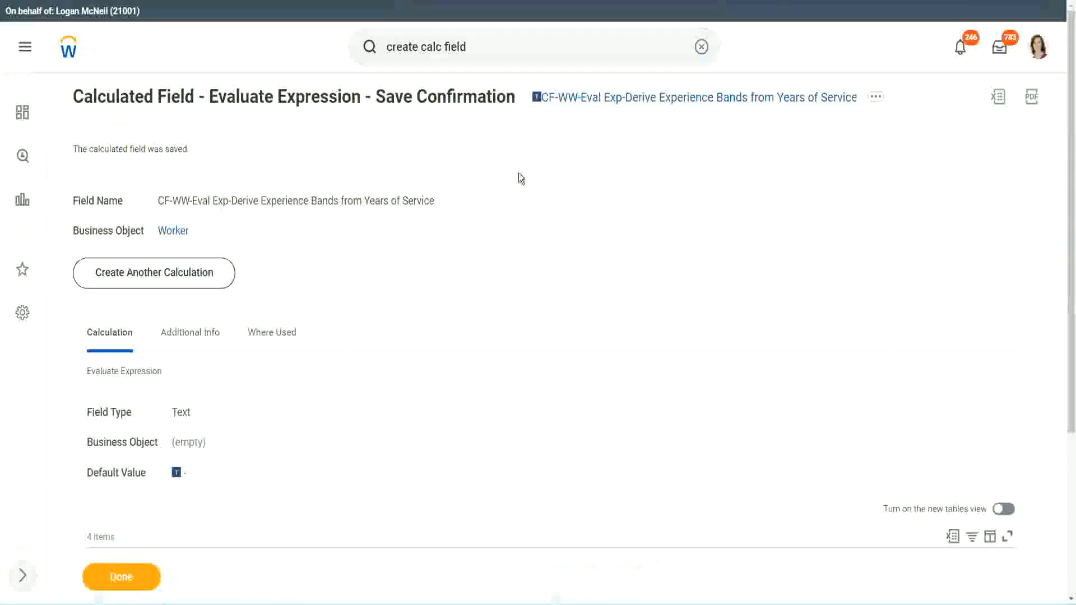
right_click(631, 106)
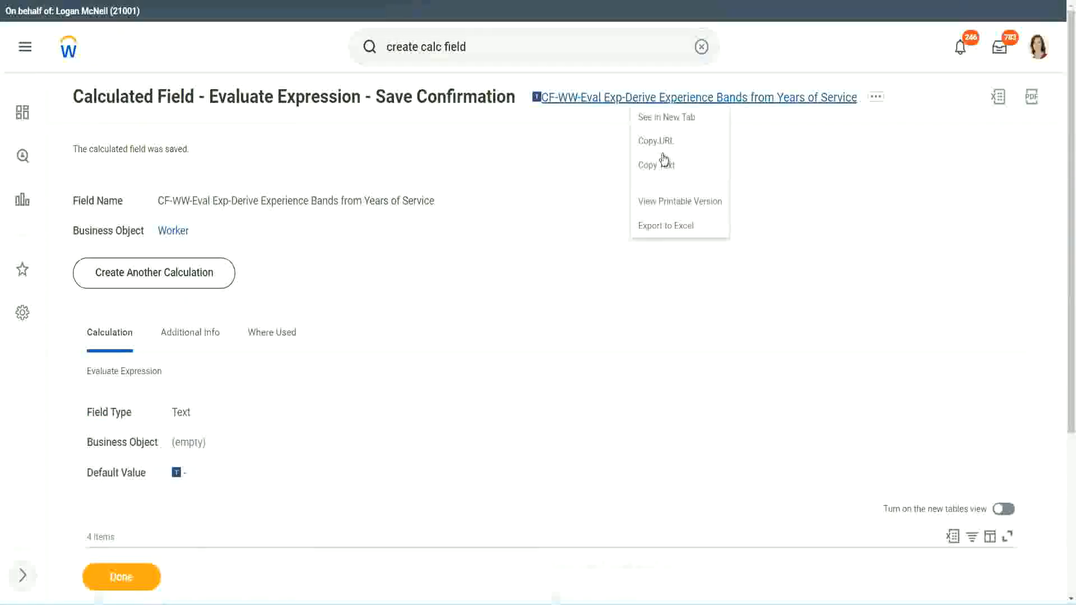
left_click(660, 166)
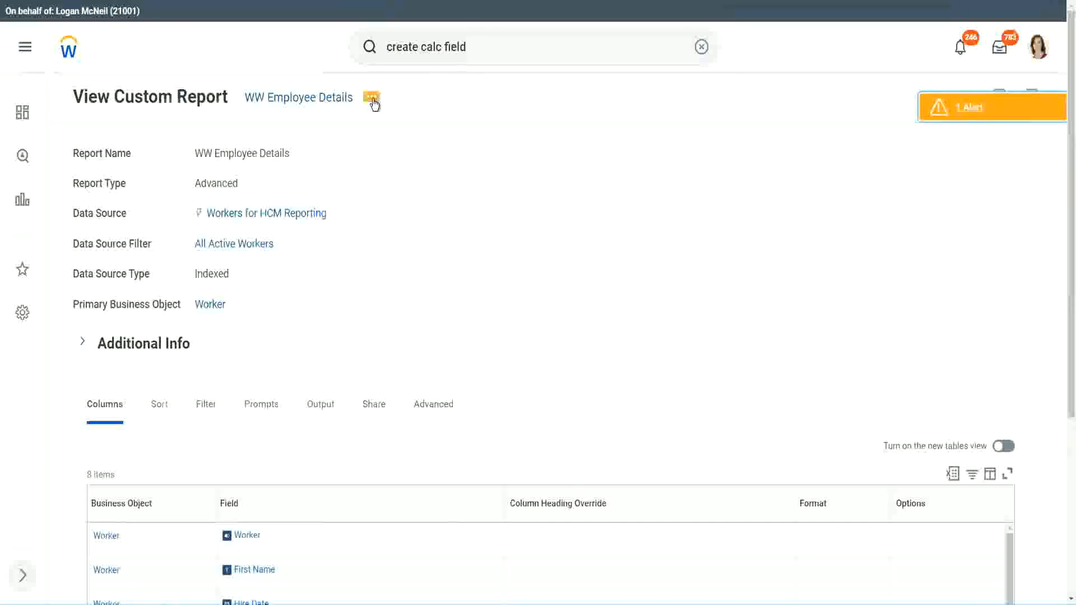
Open the WW Employee Details custom report for editing at its column definitions.
left_click(372, 99)
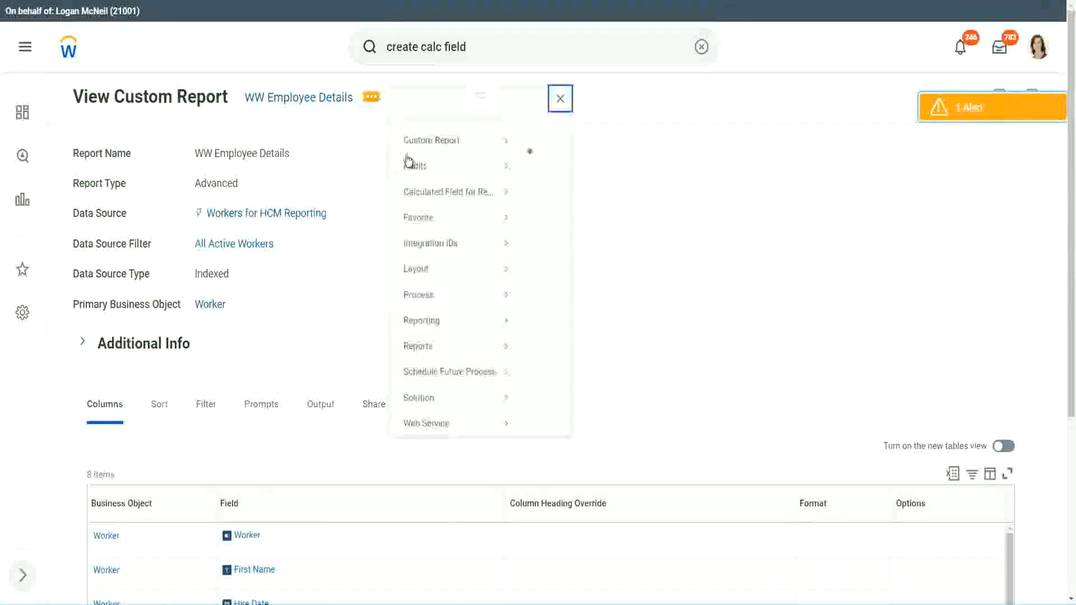
mouse_move(439, 160)
left_click(541, 159)
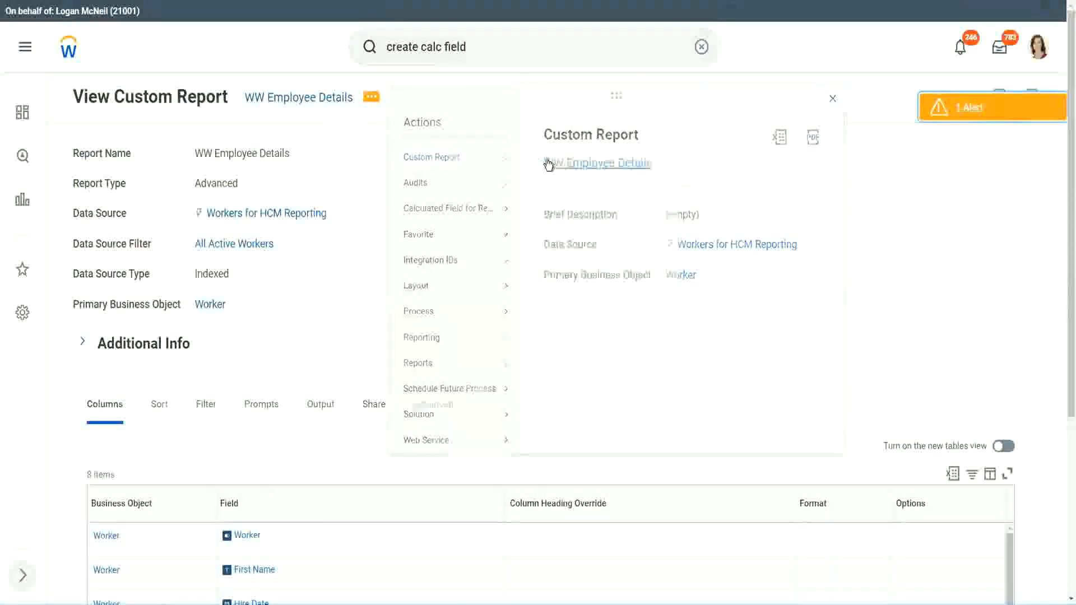
scroll(392, 241, "down", 5)
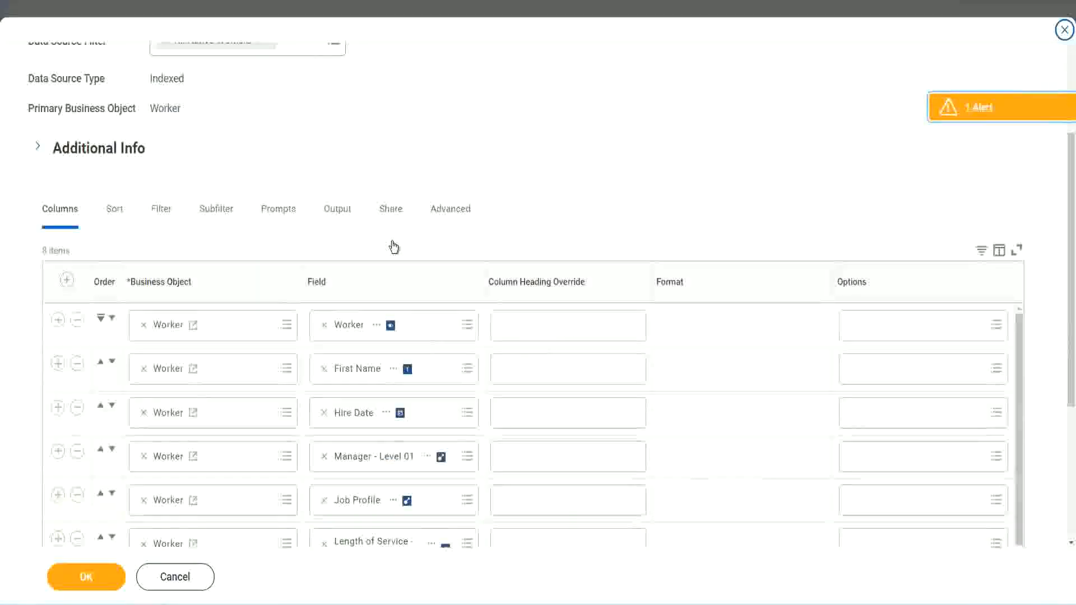
scroll(392, 244, "down", 3)
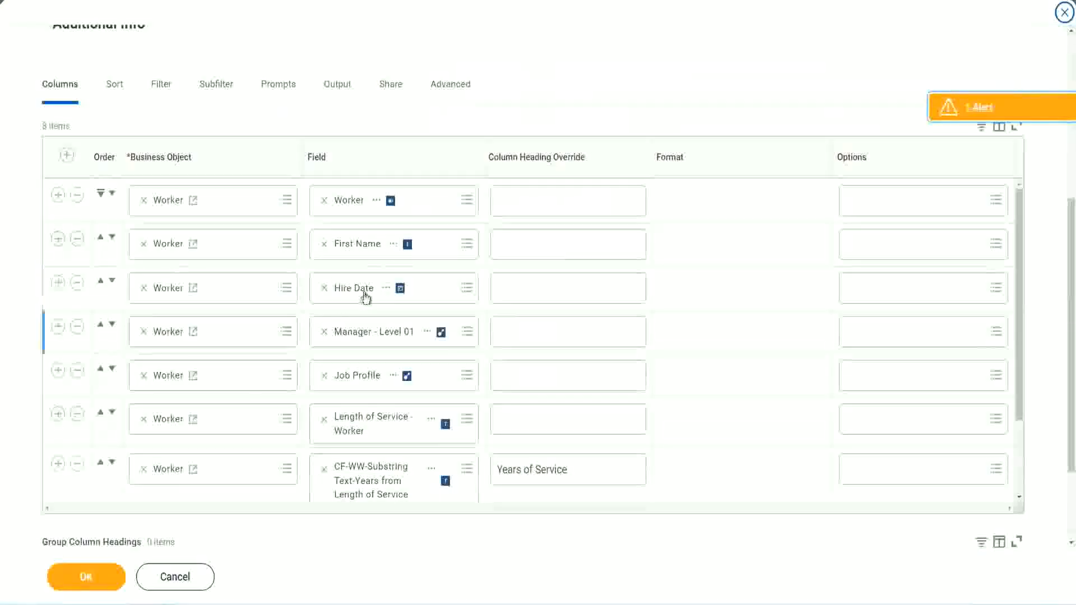
Add a Worker row at the end of the report columns and remove the CF-WW-Substring Text-Years from Length of Service row.
left_click(58, 465)
scroll(378, 325, "down", 1)
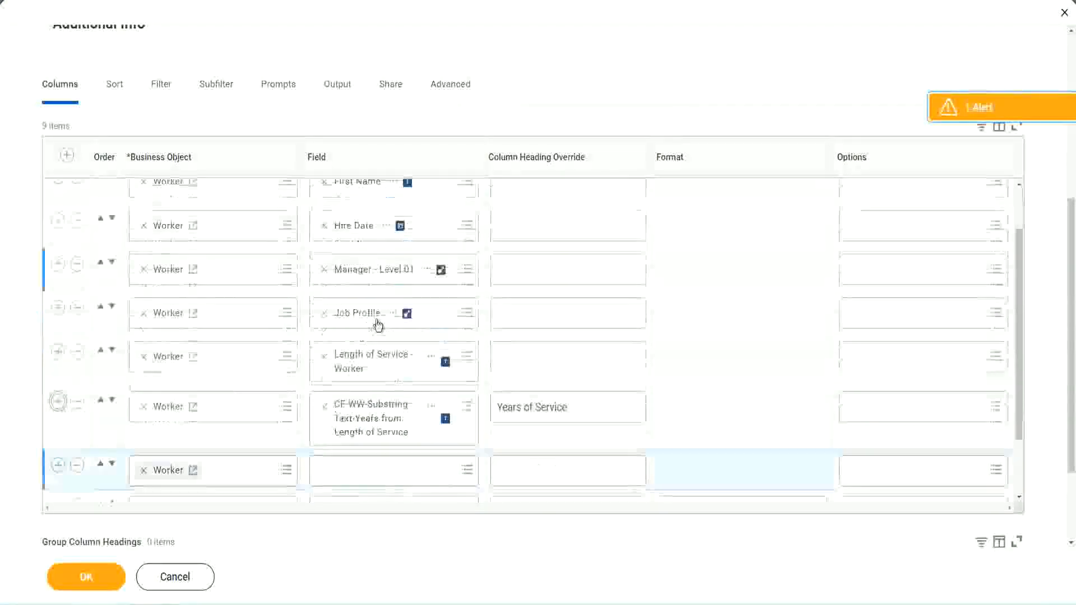
scroll(559, 368, "down", 4)
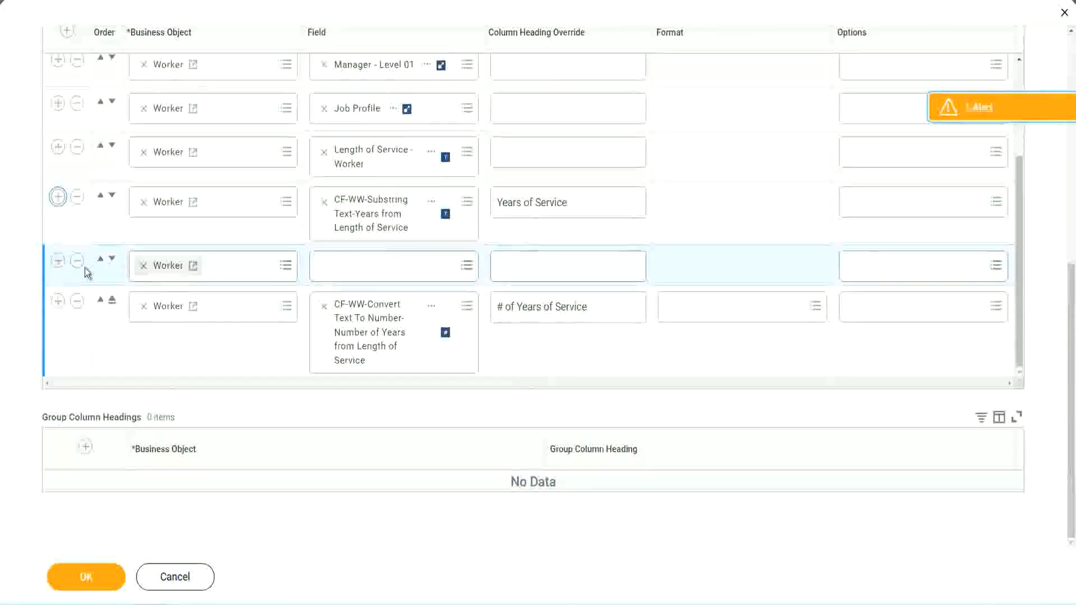
left_click(112, 261)
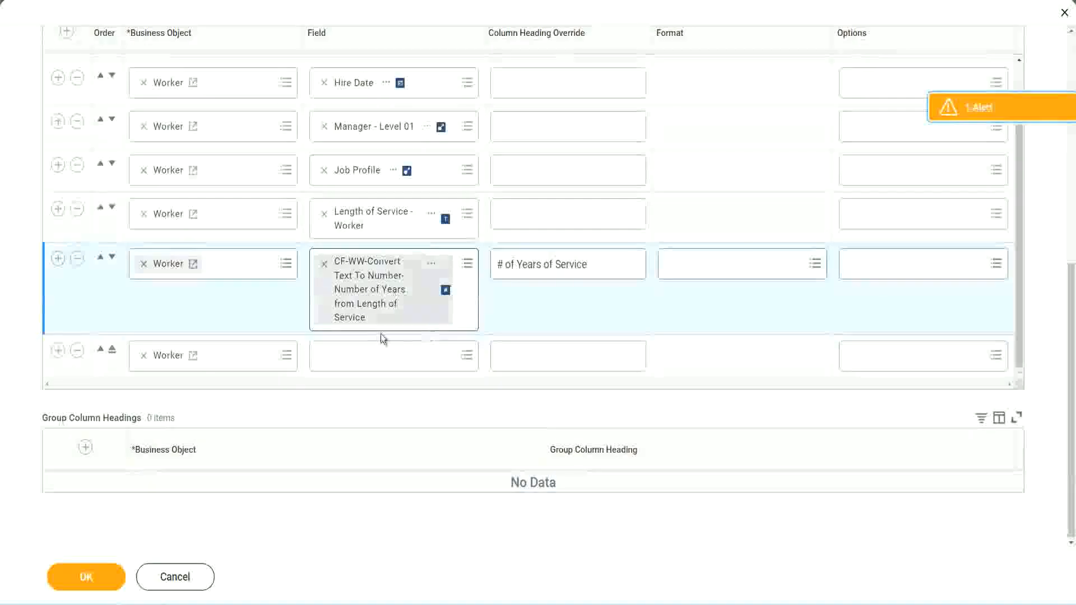
Set the new row's field to CF-WW-Eval Exp-Derive Experience Bands from Years of Service with the column heading override Experience Bands.
left_click(352, 359)
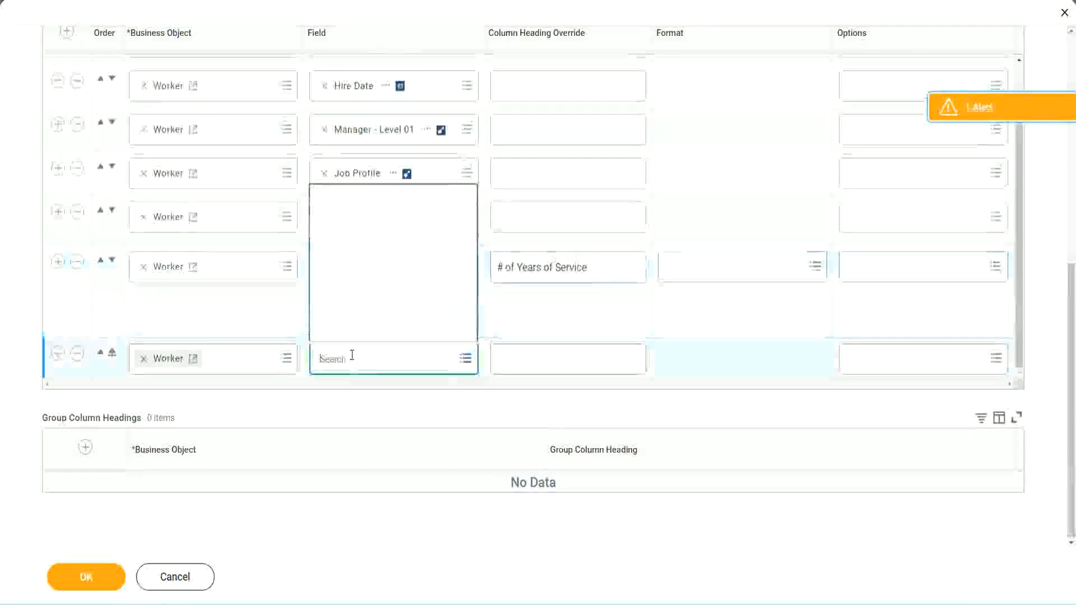
key("ctrl+v")
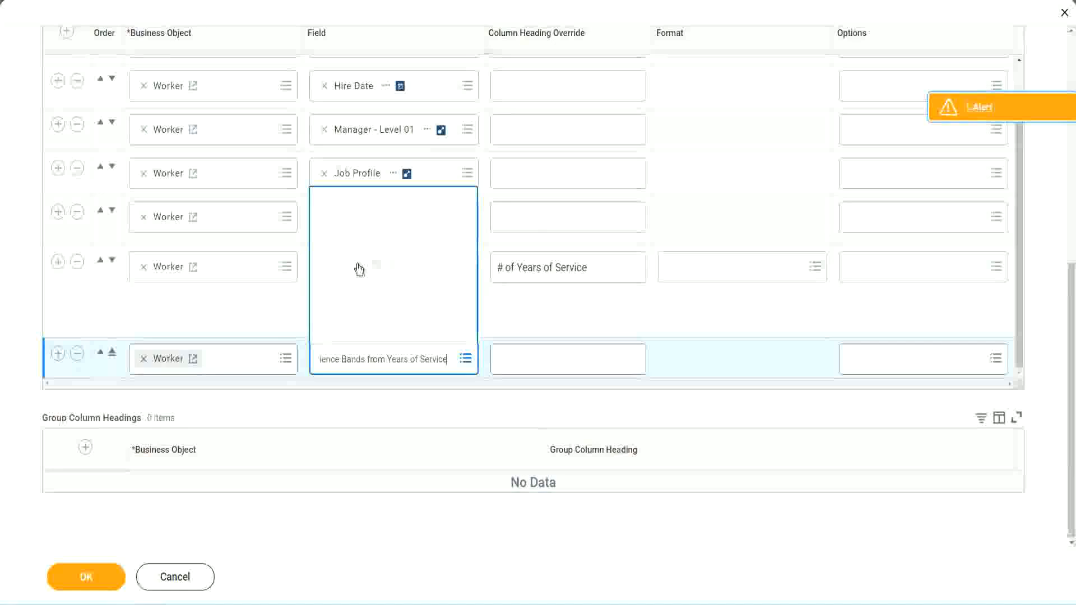
left_click(549, 322)
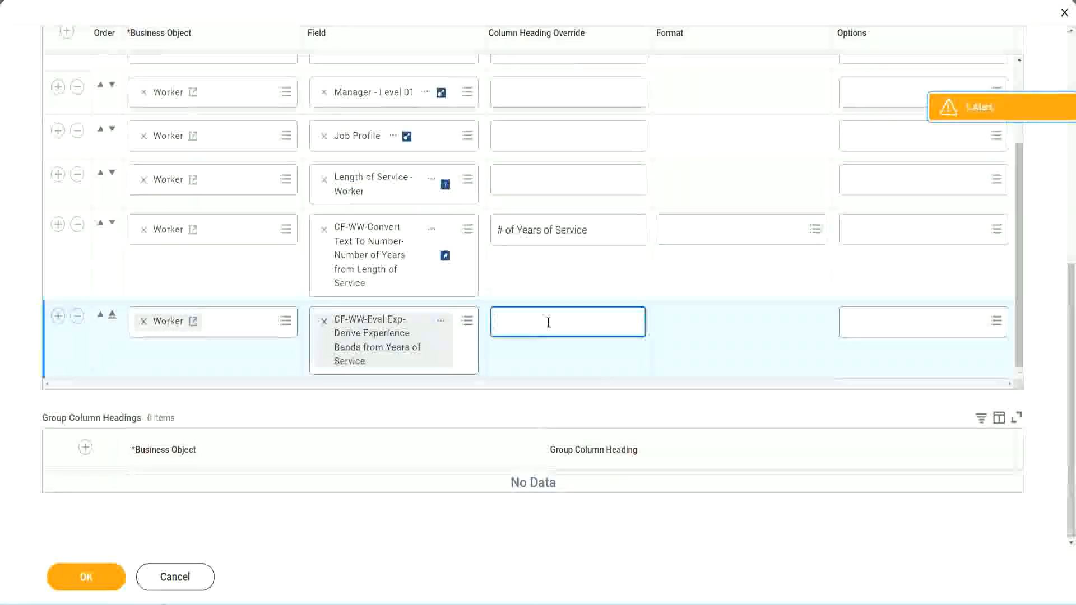
type("Exper")
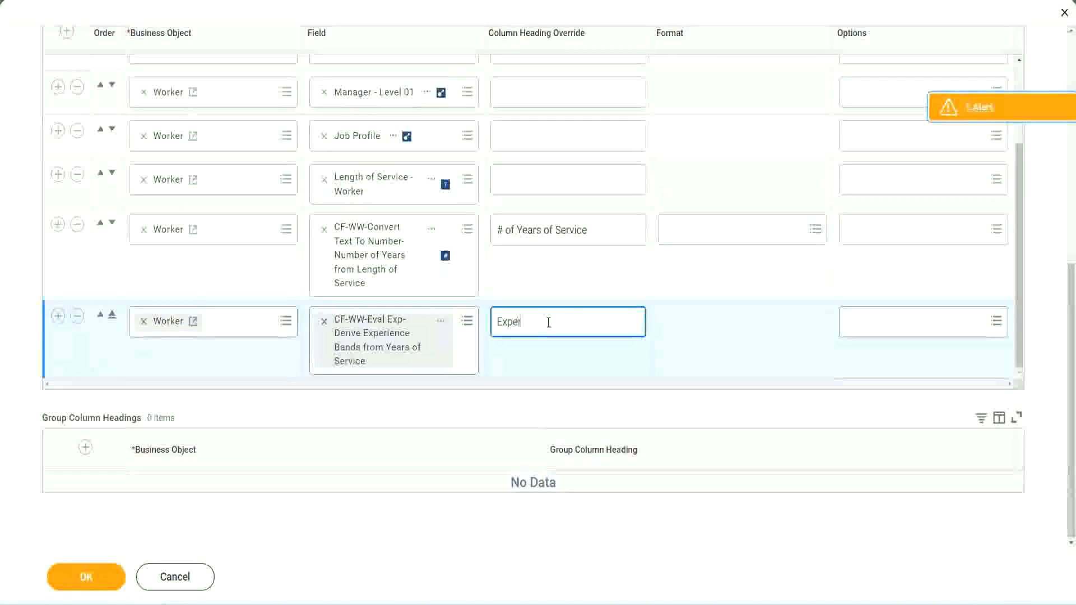
type("ience B")
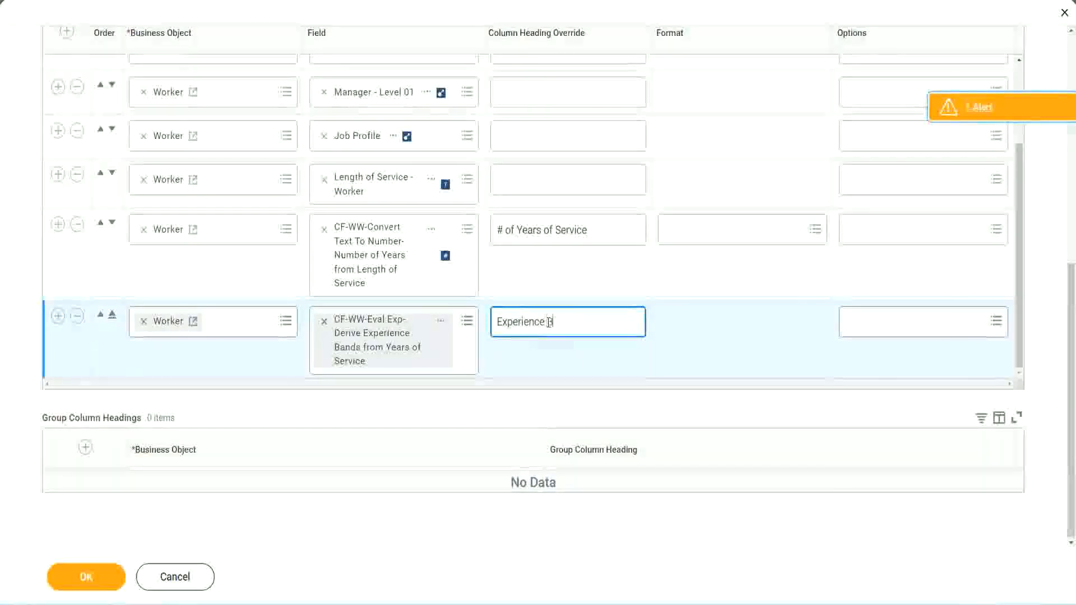
type("ands")
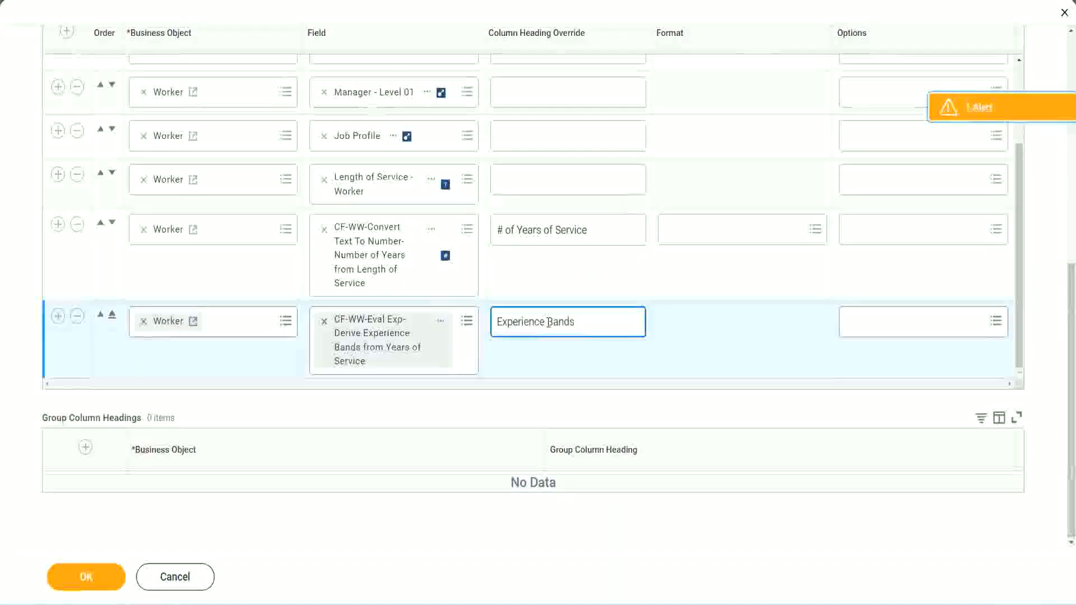
Save the report definition and run WW Employee Details with all worker type prompts left blank.
left_click(104, 580)
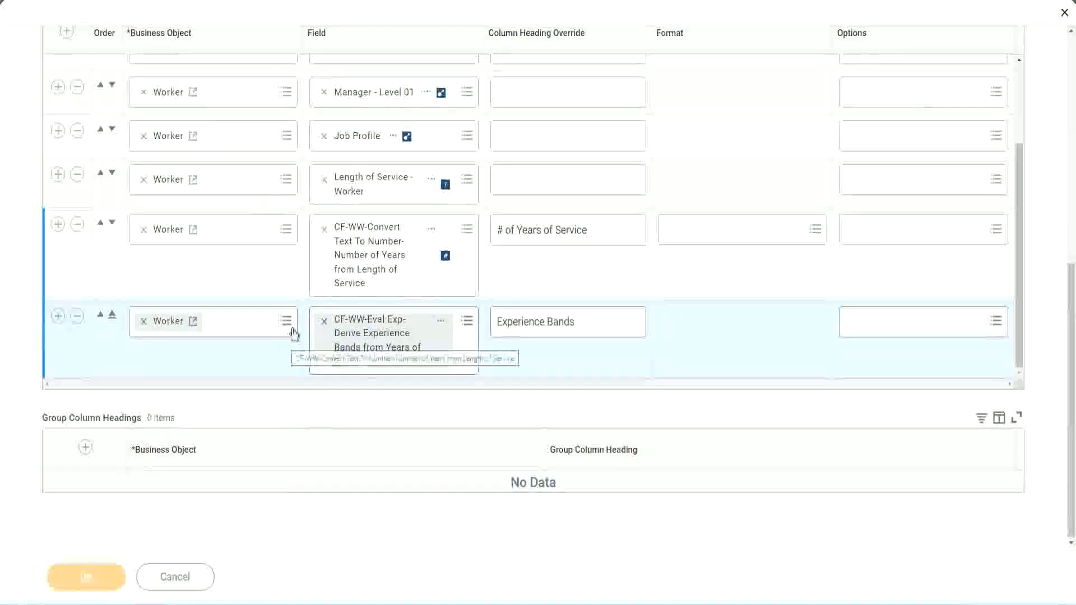
scroll(314, 403, "down", 5)
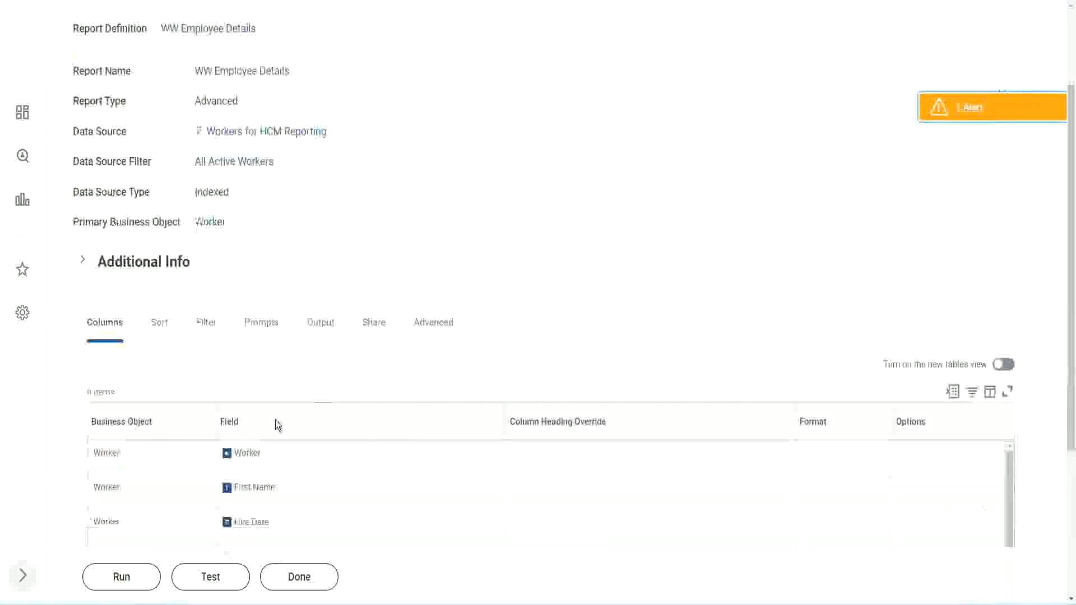
left_click(117, 577)
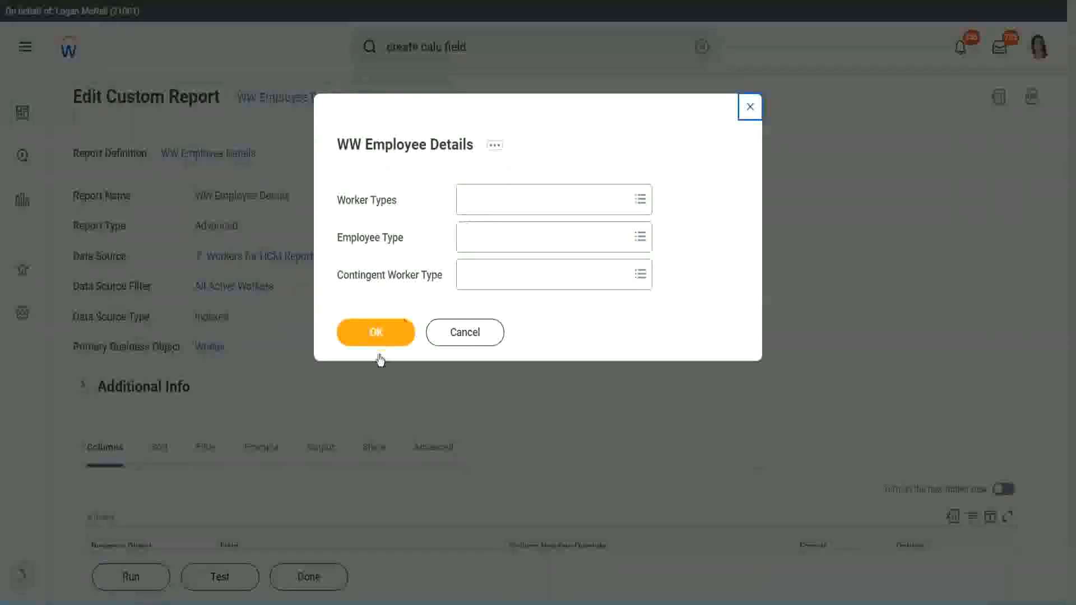
left_click(398, 331)
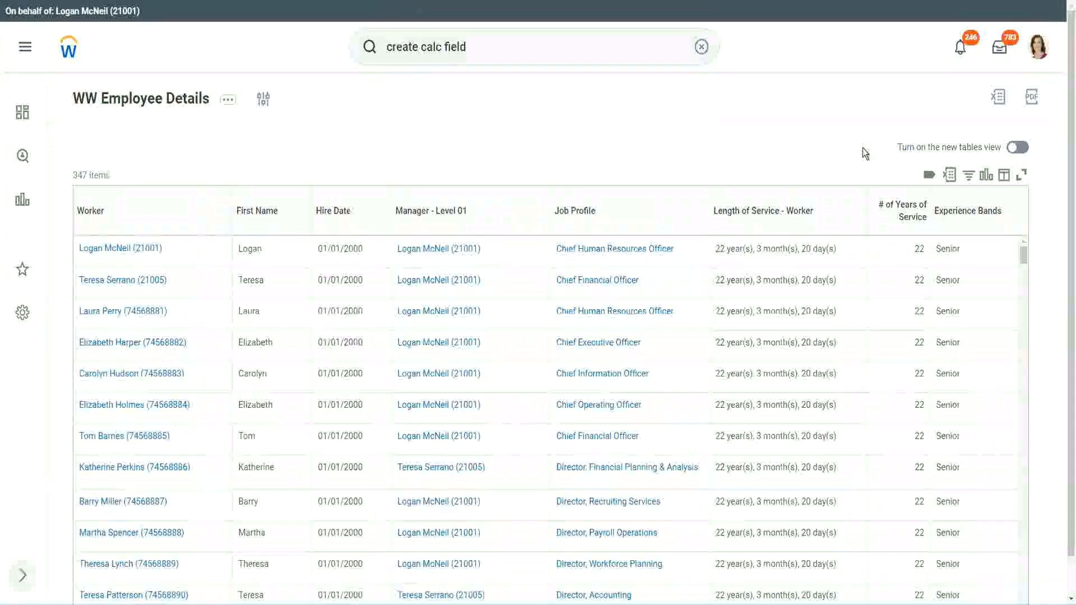
Compare the first worker's years of service and experience band with the band ranges listed in the Notepad++ notes.
scroll(864, 152, "down", 1)
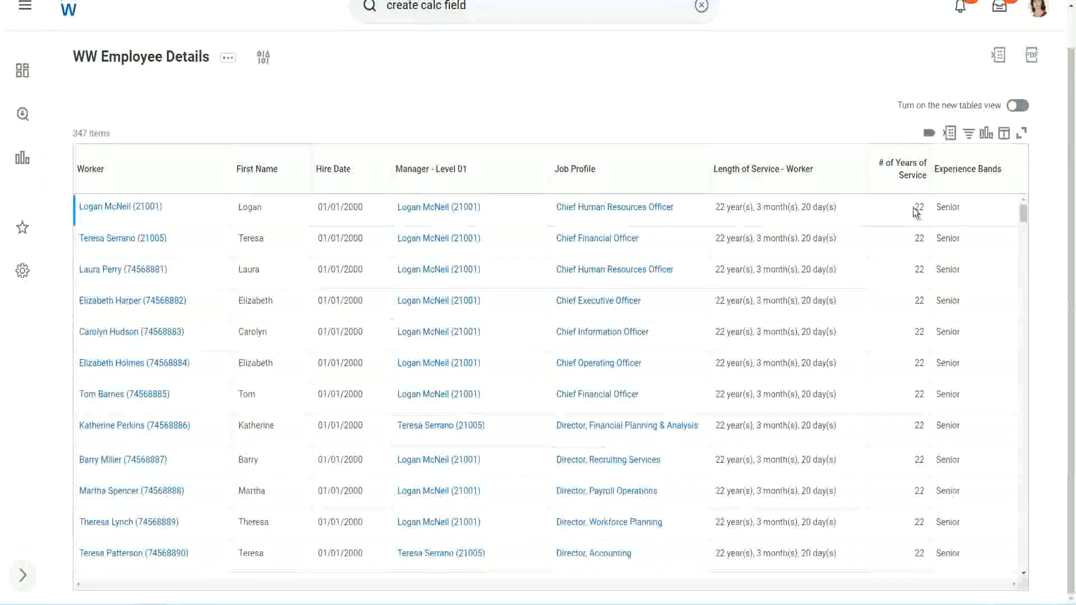
left_click_drag(914, 208, 927, 210)
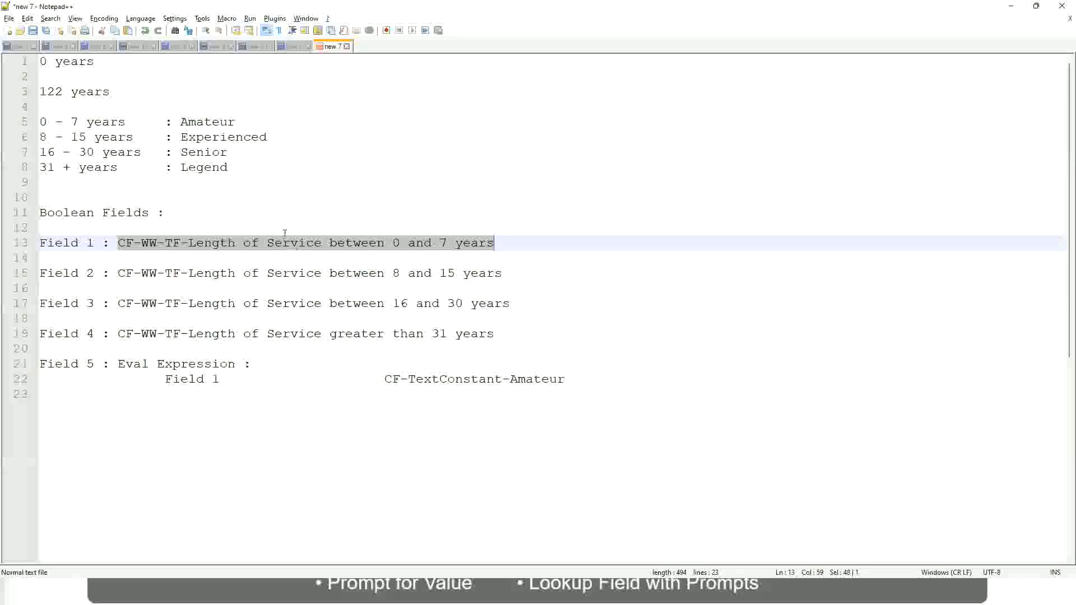
left_click(185, 151)
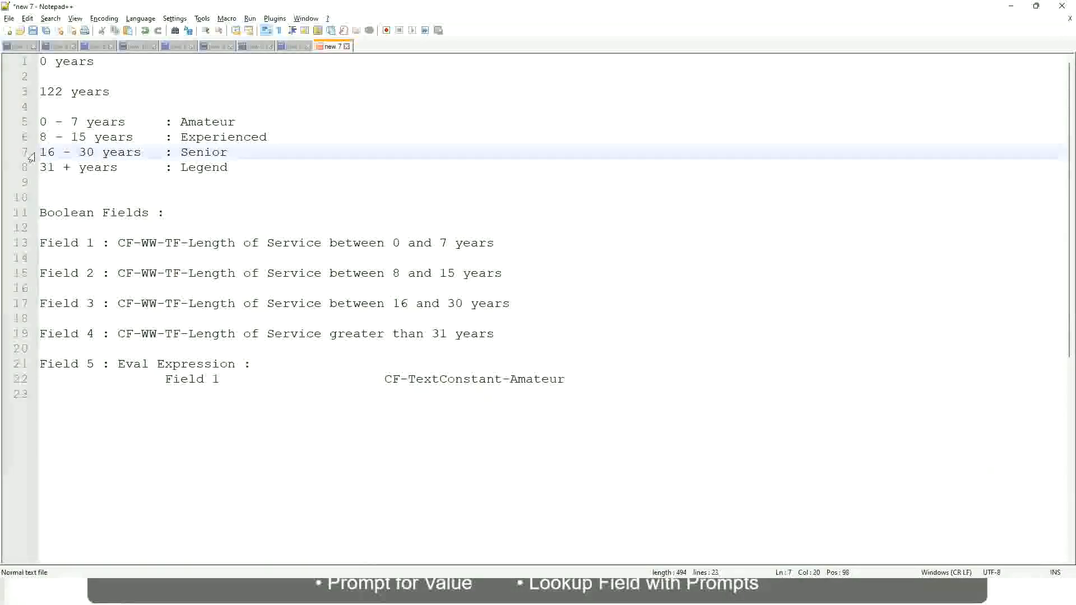
left_click_drag(37, 155, 146, 160)
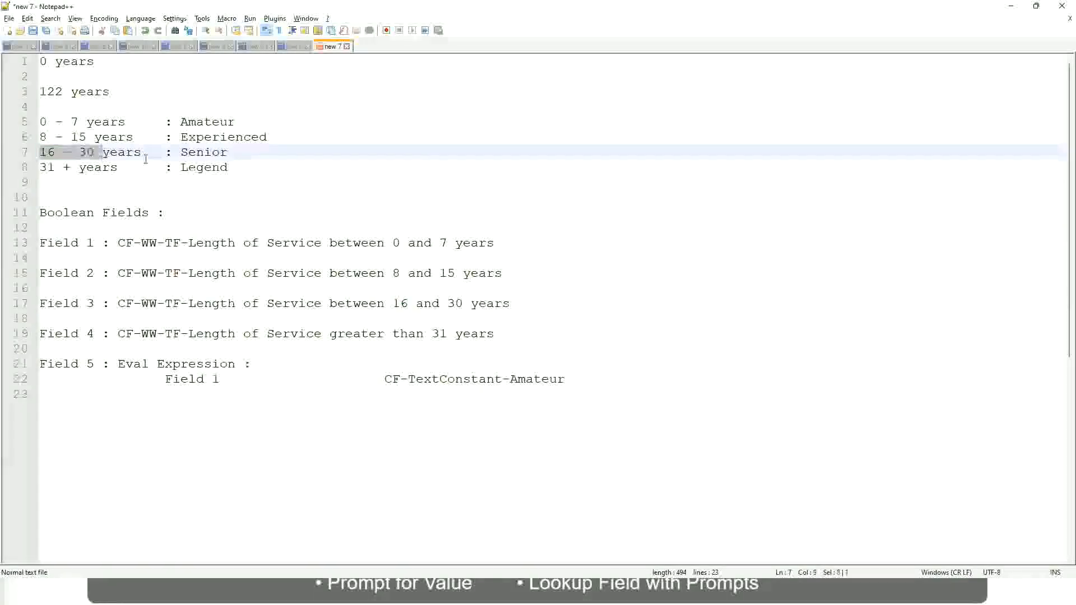
double_click(200, 154)
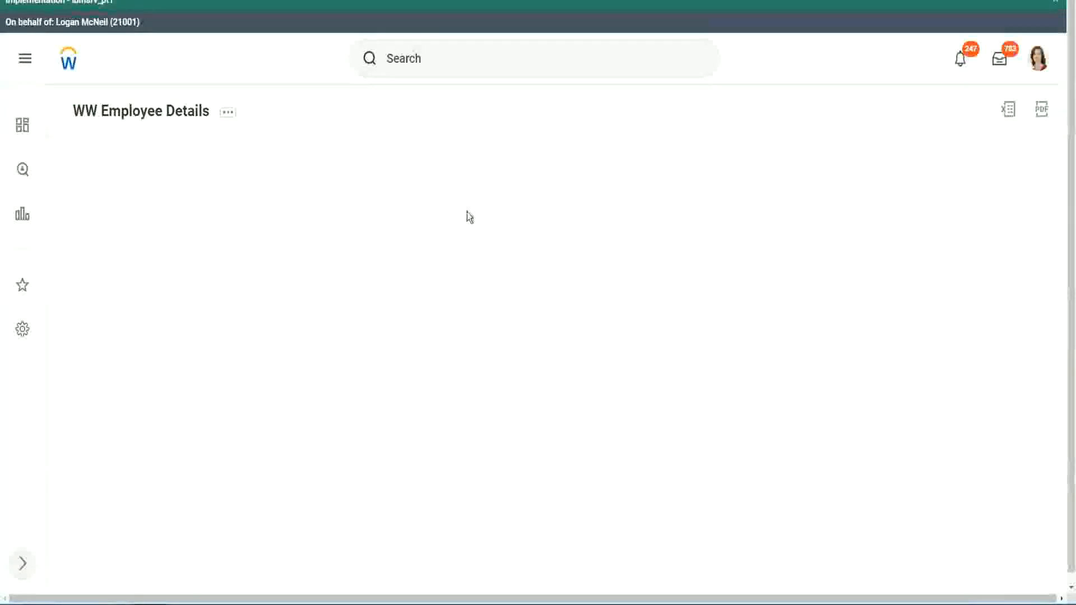
Return to the Workday report output and check the Experience Bands against the # of Years of Service down the rows.
scroll(926, 340, "down", 3)
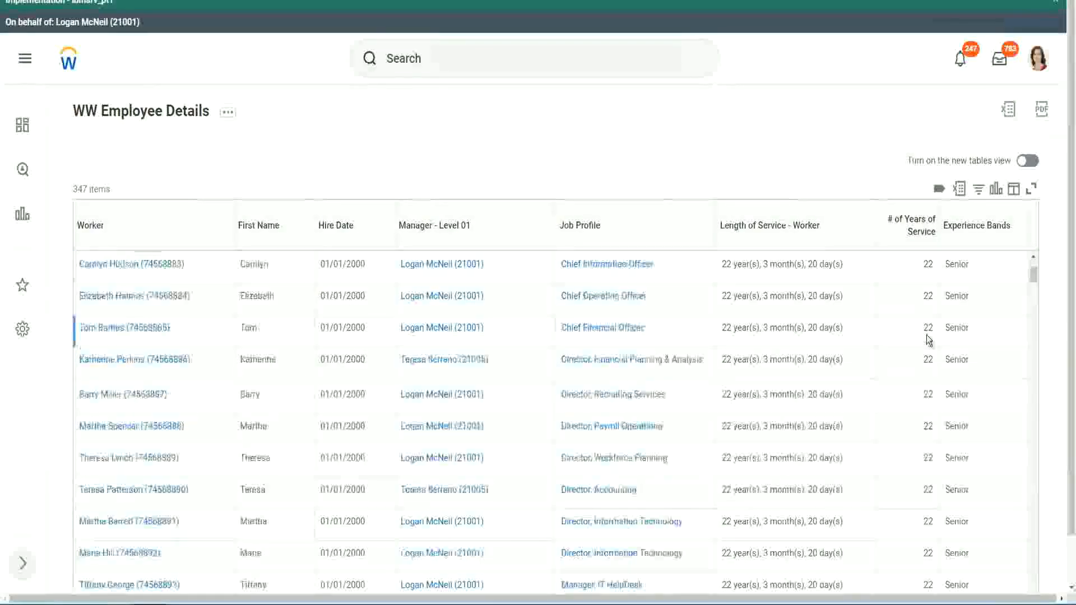
scroll(930, 341, "down", 7)
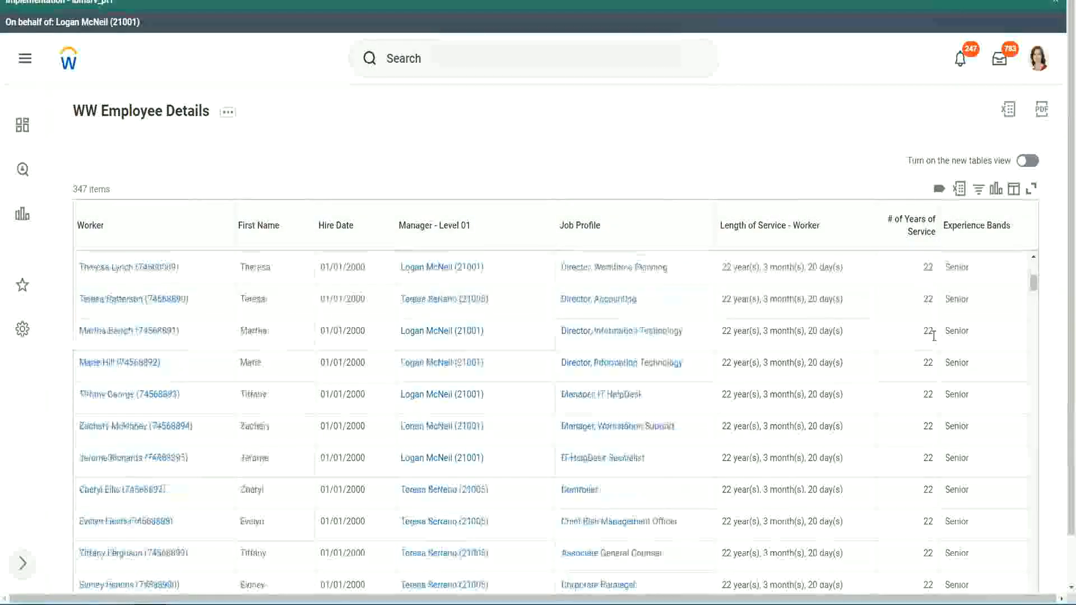
scroll(937, 371, "down", 7)
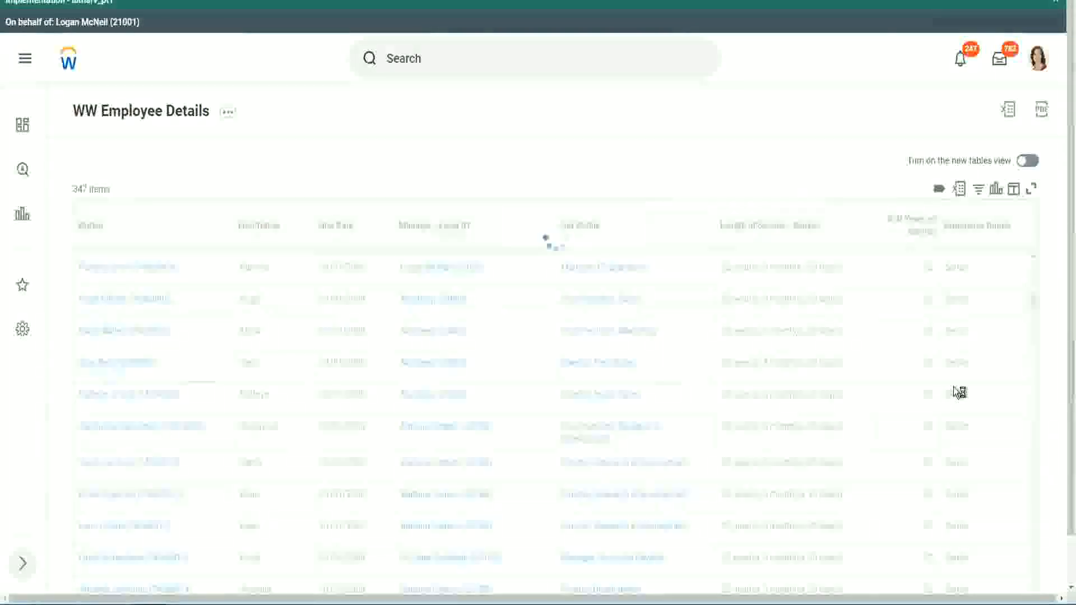
scroll(954, 386, "down", 1)
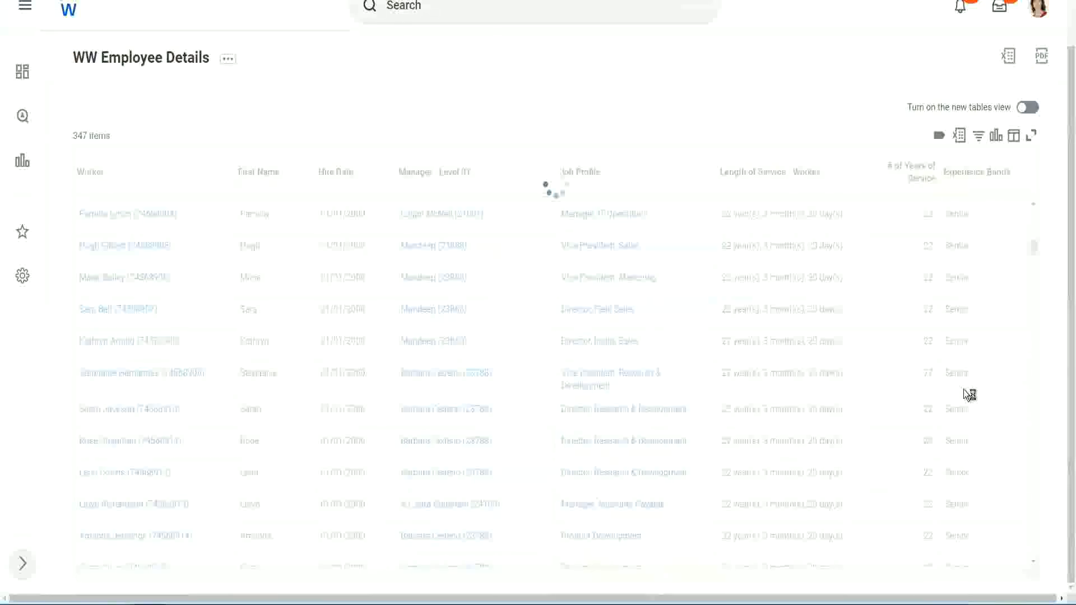
scroll(997, 315, "down", 5)
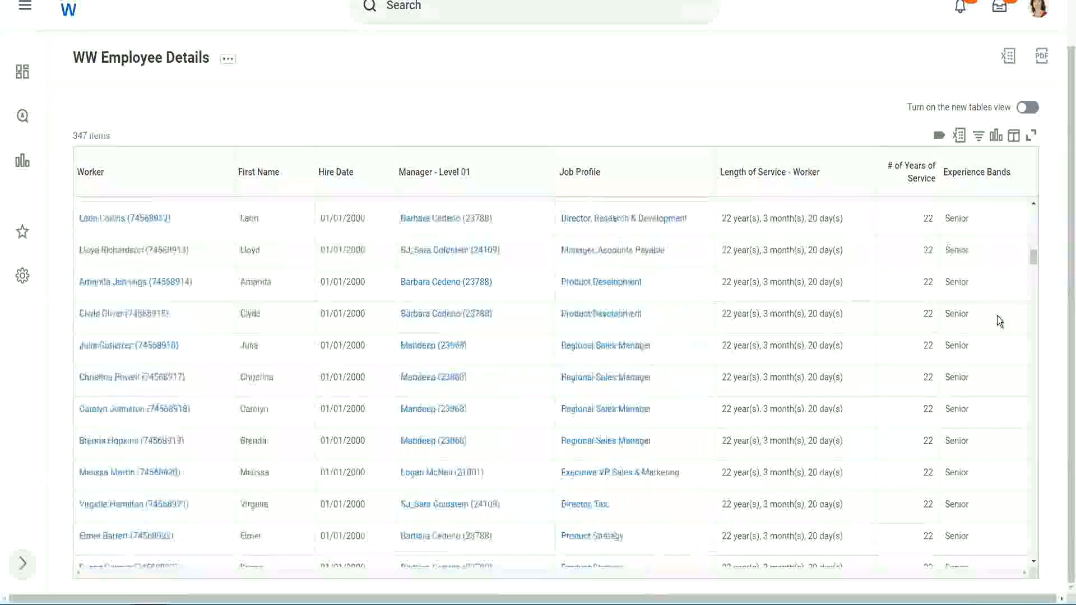
scroll(997, 316, "down", 3)
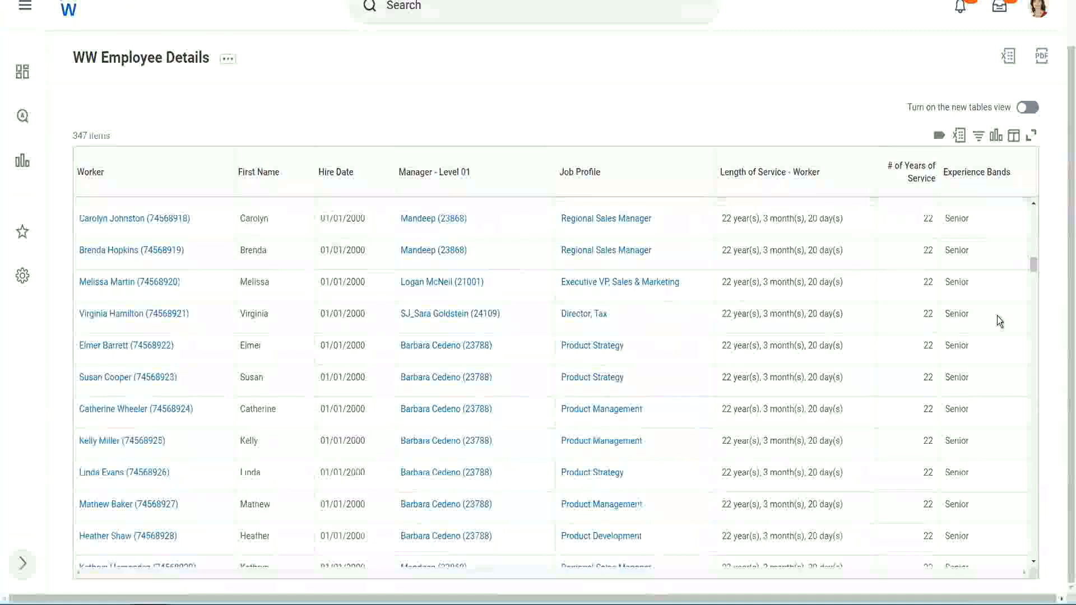
scroll(997, 315, "down", 5)
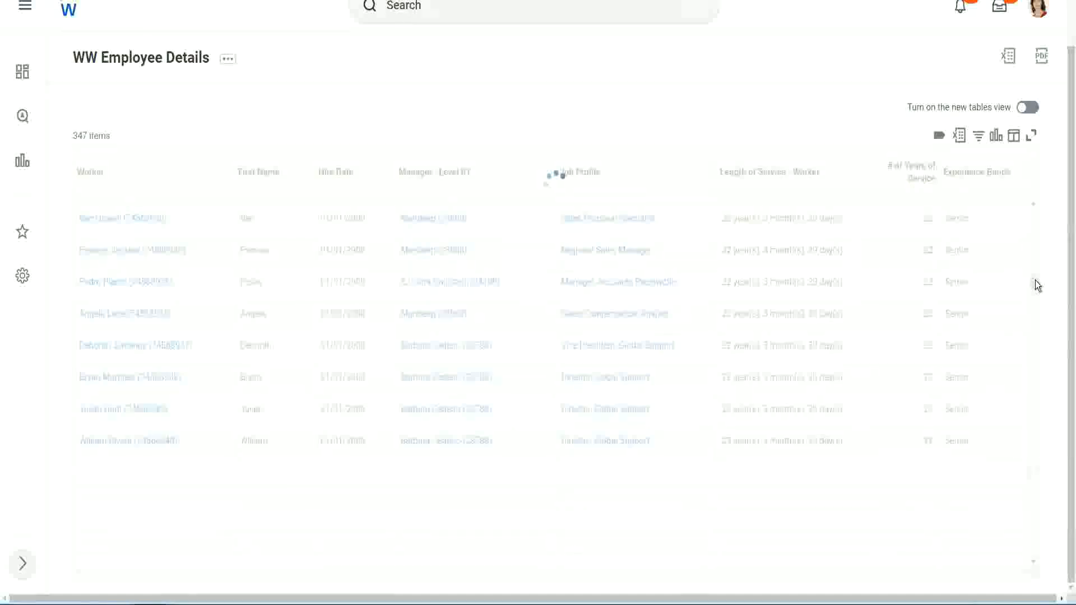
Filter the report's Experience Bands column to rows containing Amateur.
left_click(983, 184)
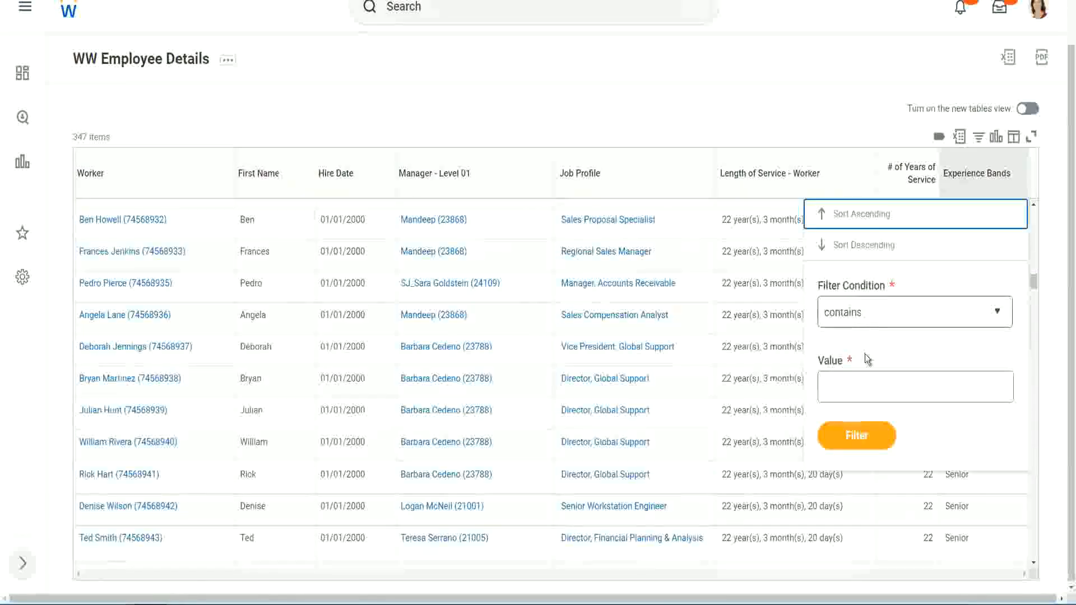
left_click(853, 376)
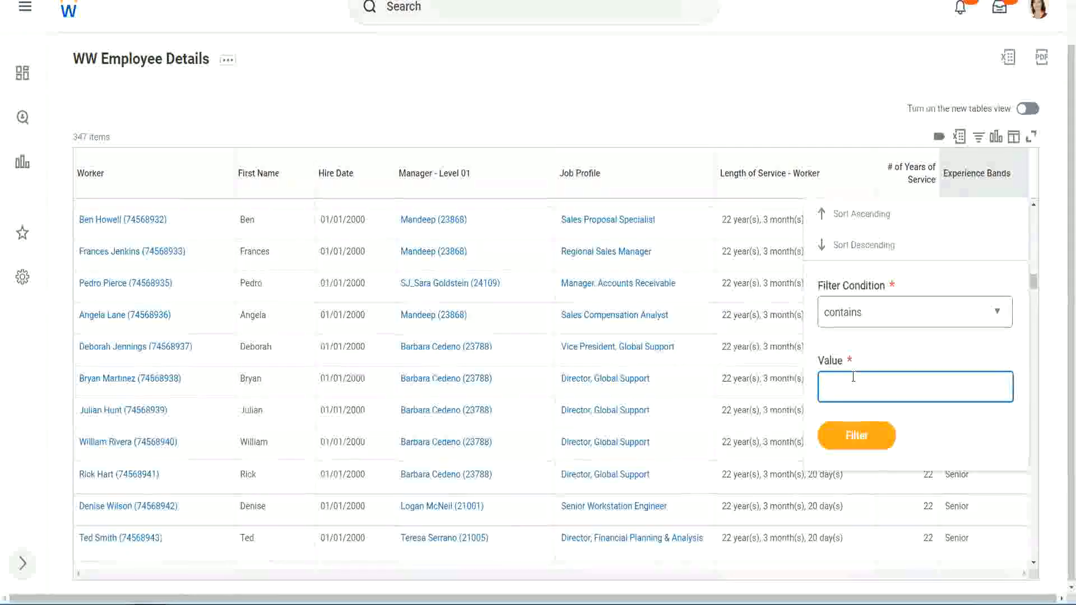
type("Amate")
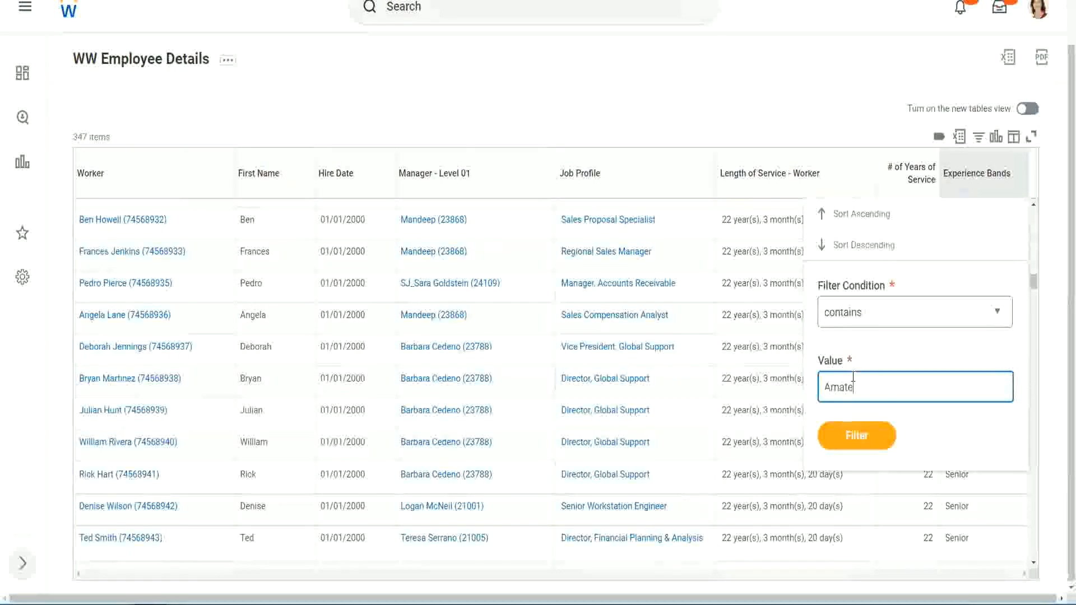
type("ur")
left_click(848, 442)
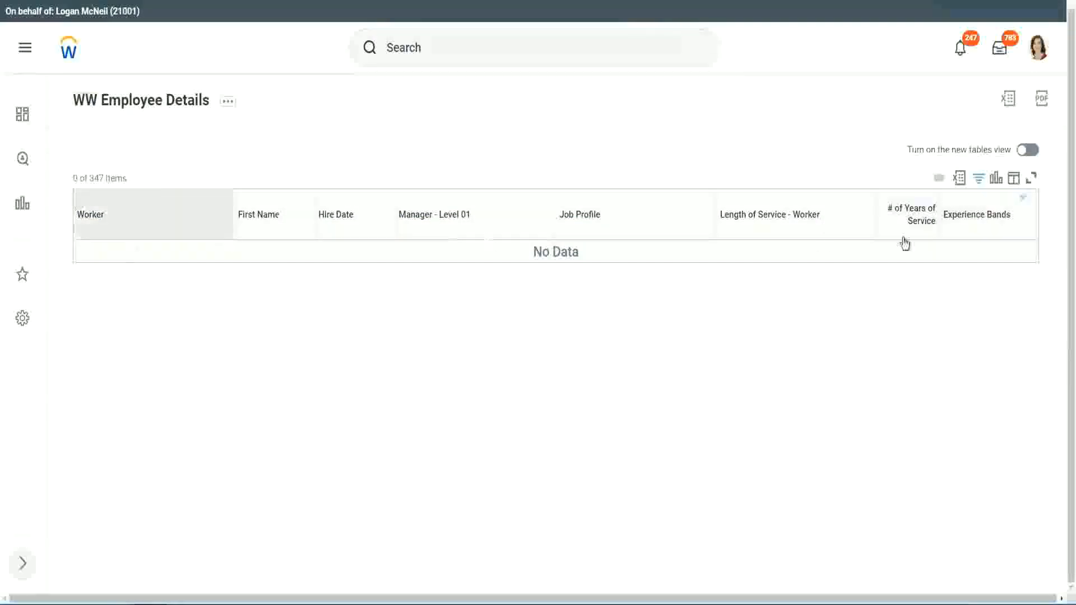
Change the Experience Bands filter value to Legend and reapply it.
left_click(973, 216)
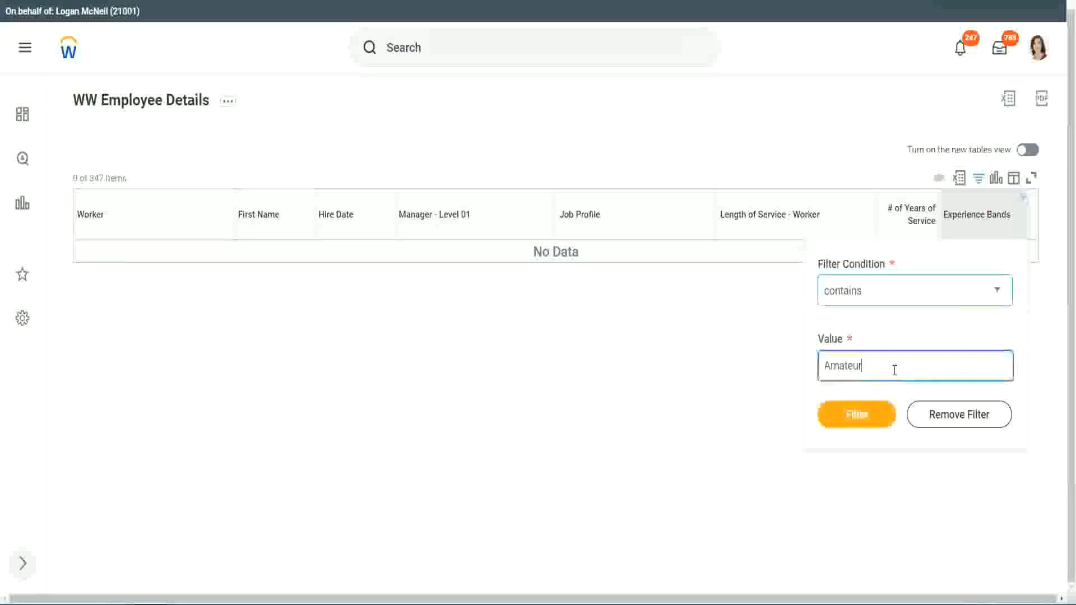
key("ctrl+a")
type("Legend")
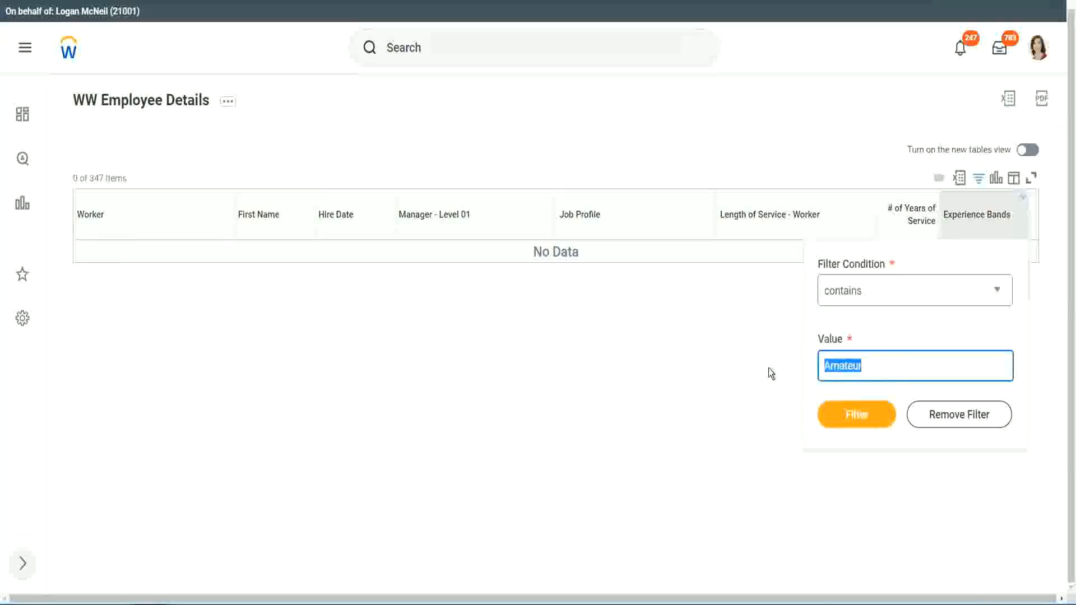
key("Return")
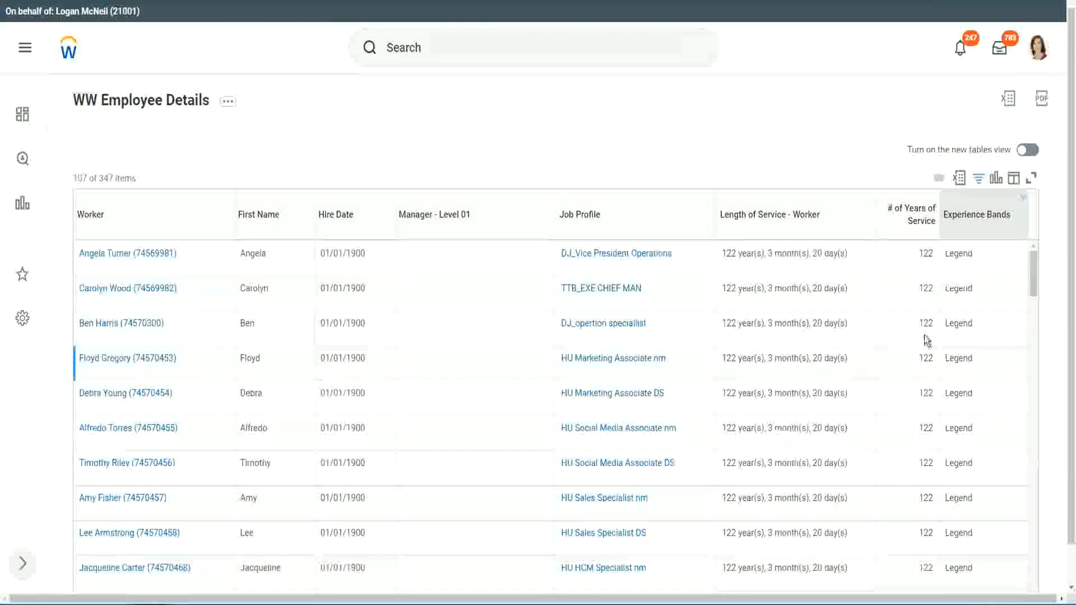
Examine the hire dates and # of Years of Service of the filtered Legend workers through to the last row.
scroll(923, 335, "down", 15)
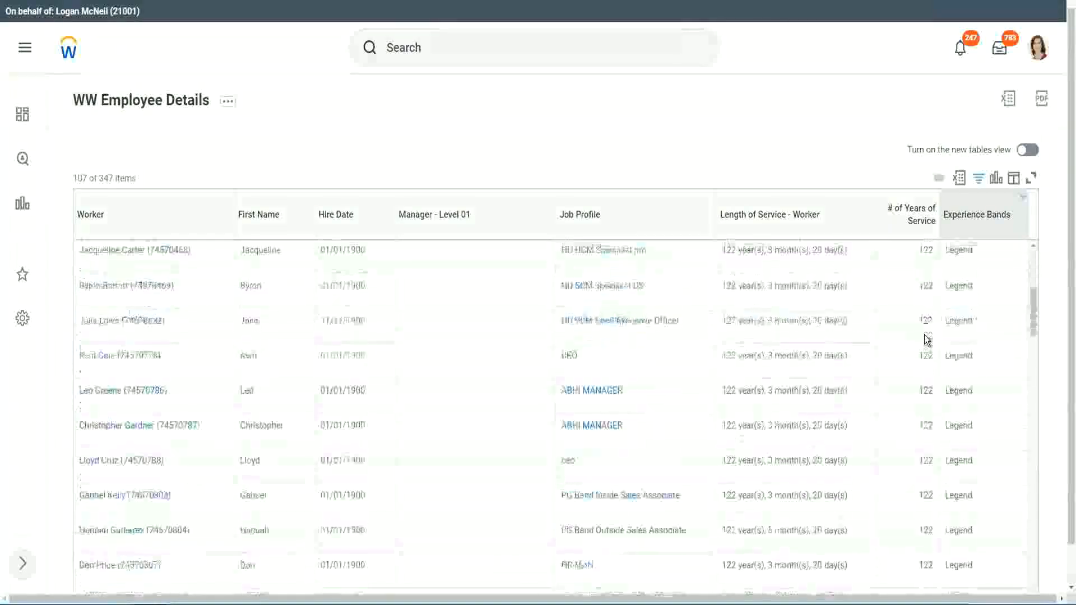
scroll(923, 334, "down", 3)
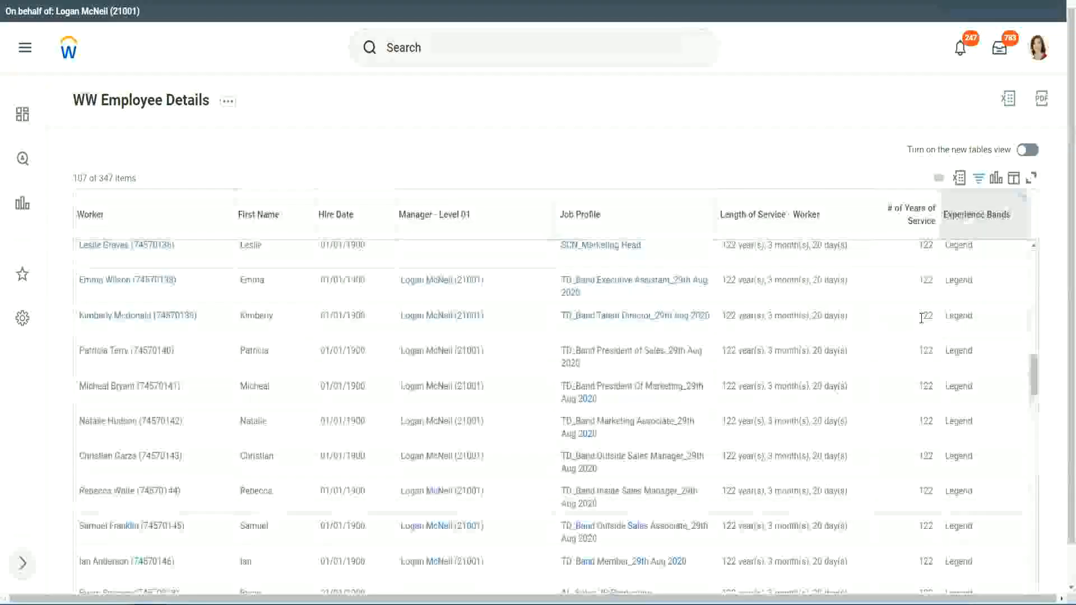
scroll(921, 318, "down", 10)
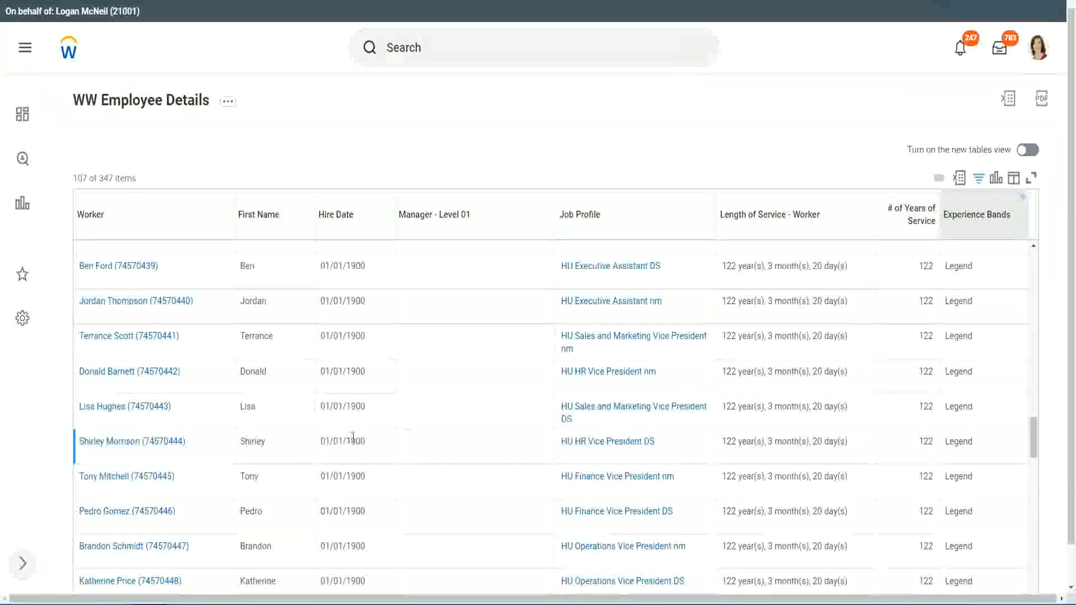
double_click(354, 442)
scroll(915, 421, "down", 5)
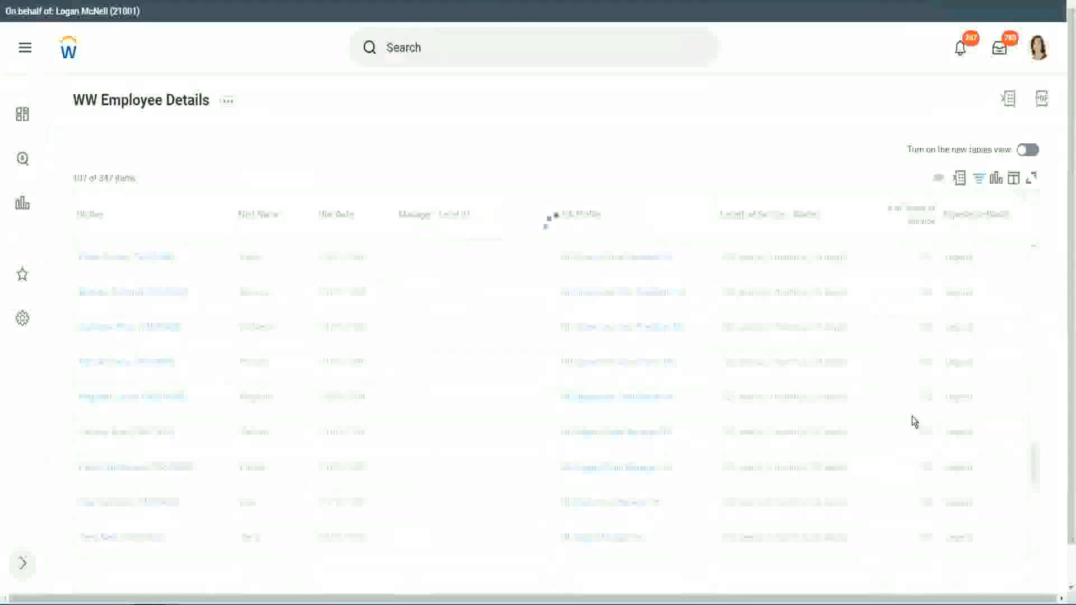
scroll(913, 415, "down", 5)
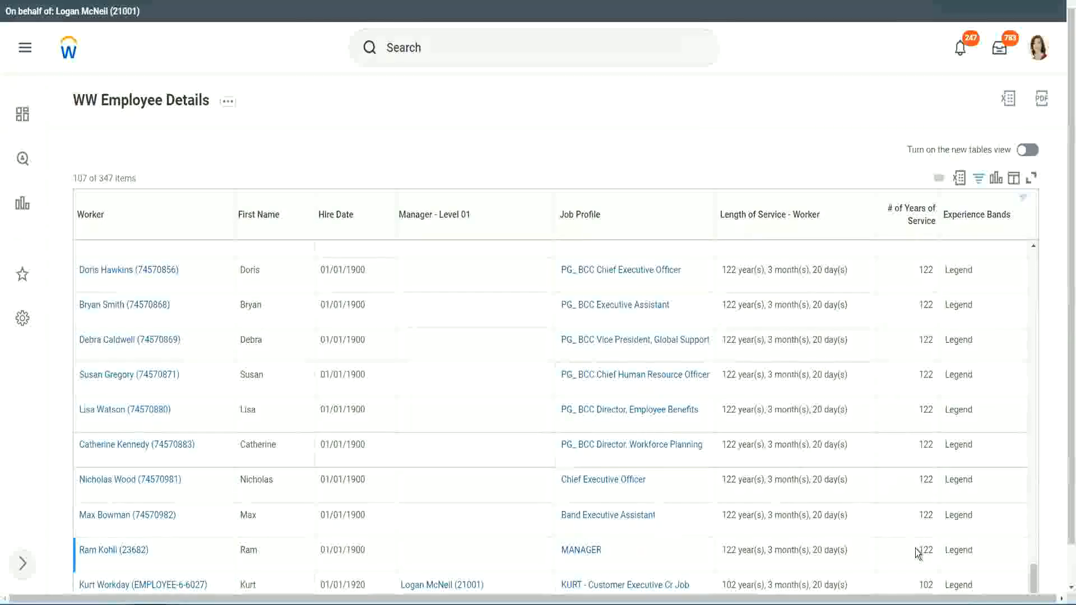
double_click(925, 584)
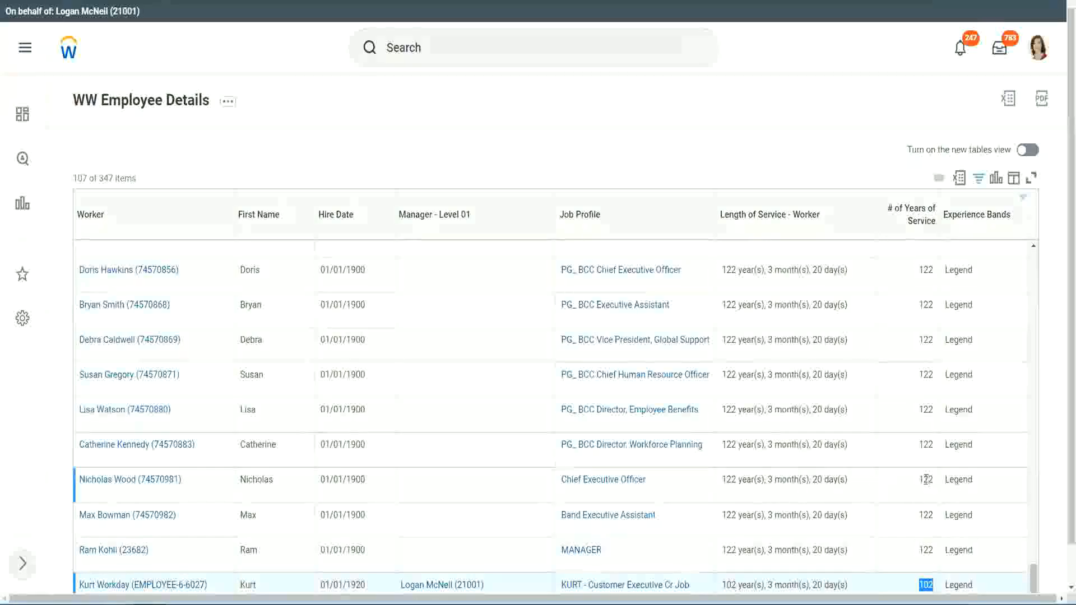
Change the Experience Bands column filter value to Experienced and reapply it.
left_click_drag(925, 479, 934, 481)
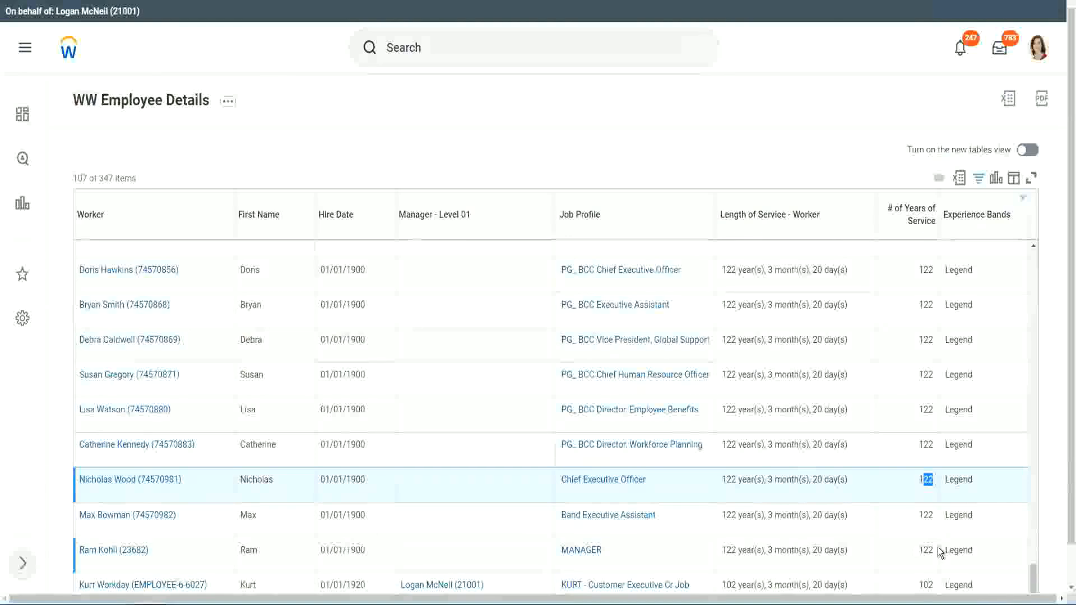
left_click(904, 447)
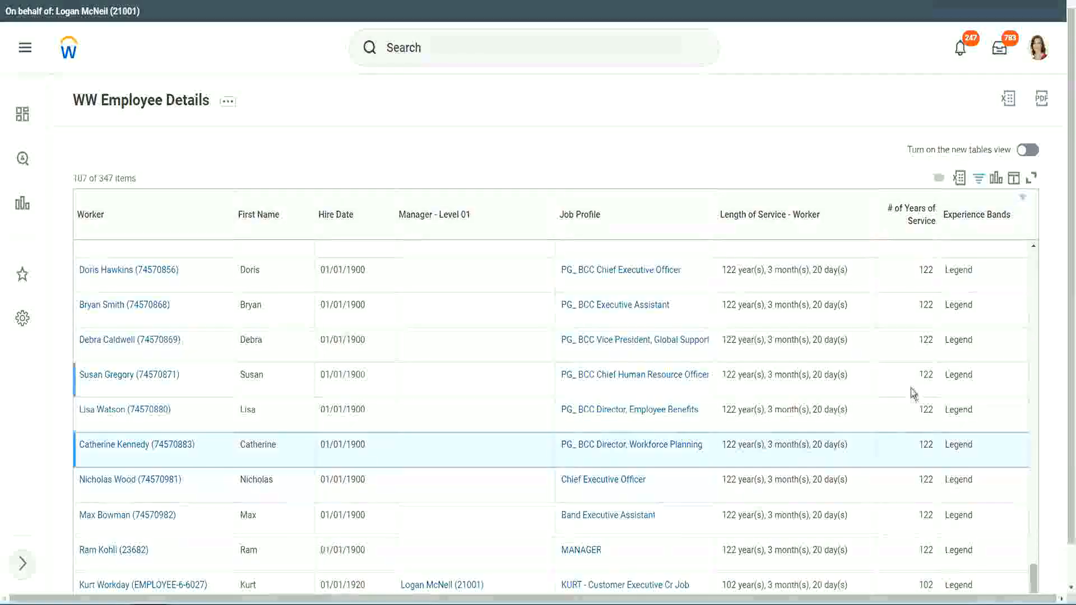
left_click(983, 220)
left_click(880, 429)
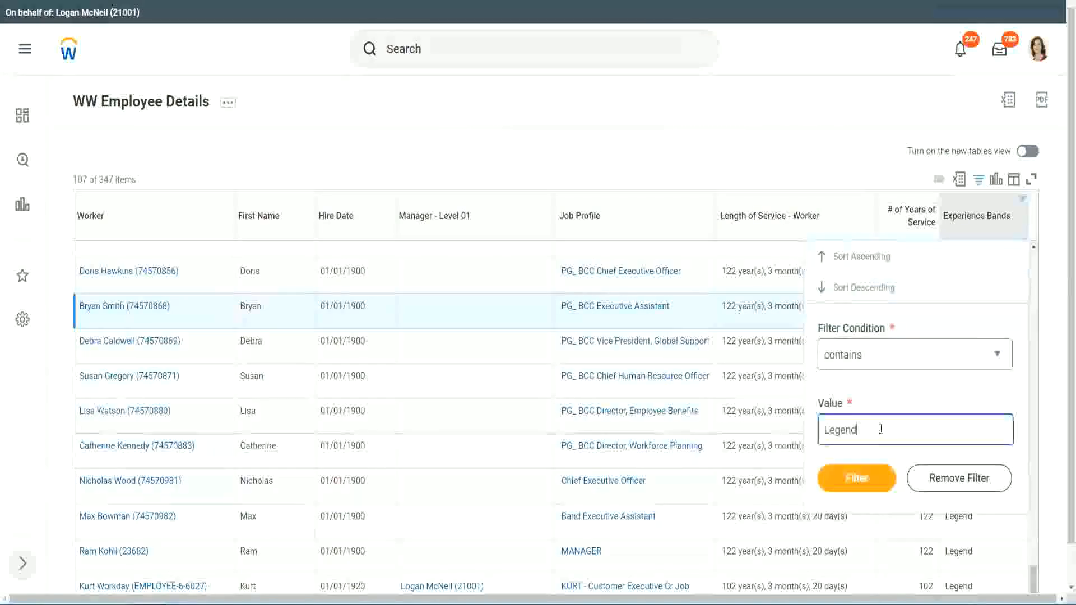
double_click(880, 429)
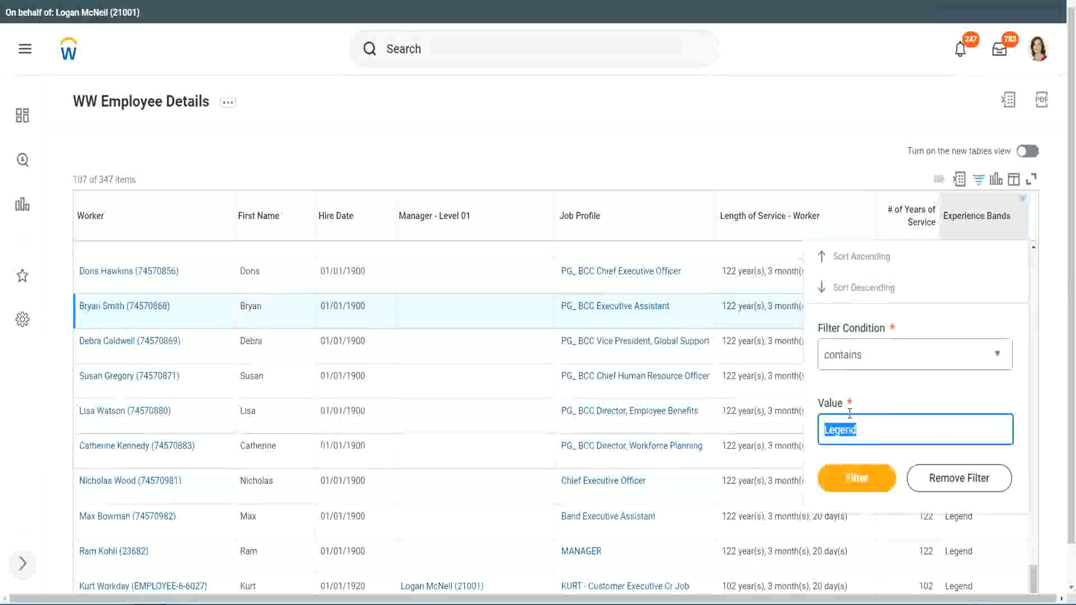
type("Ex")
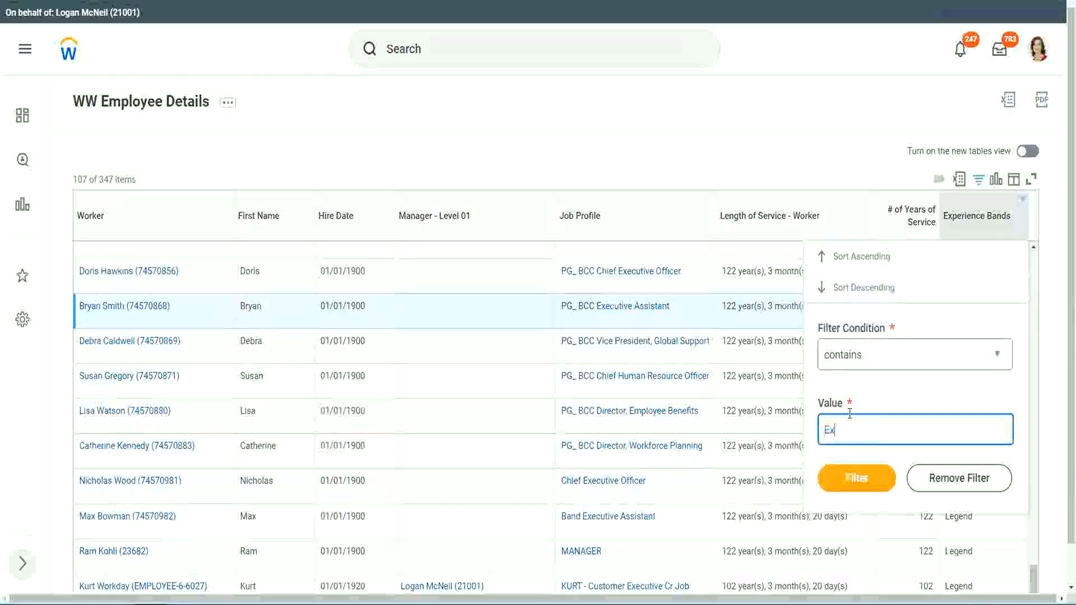
type("per")
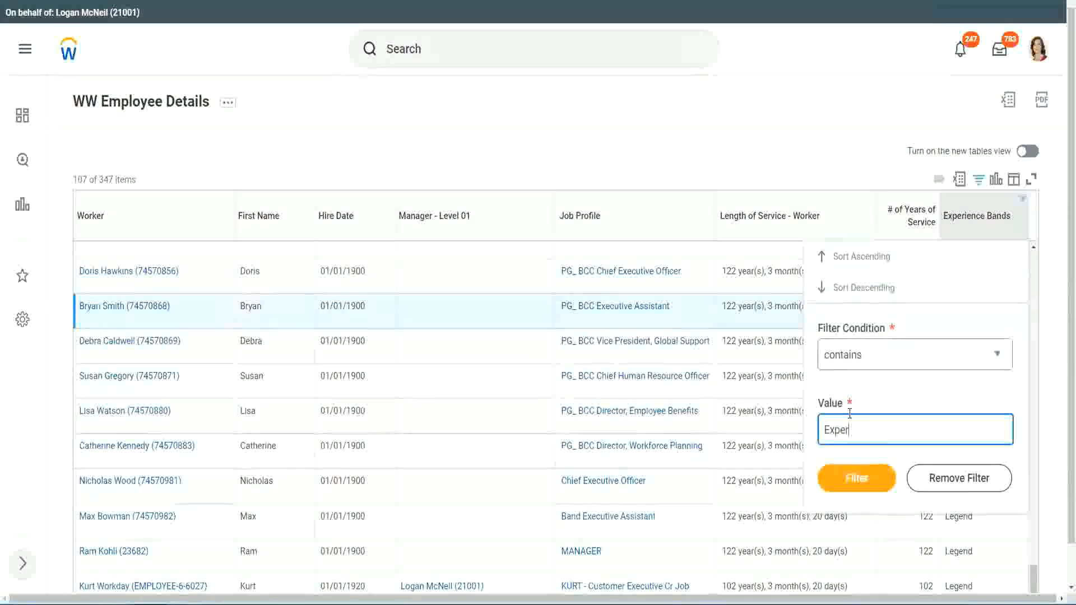
type("ienced")
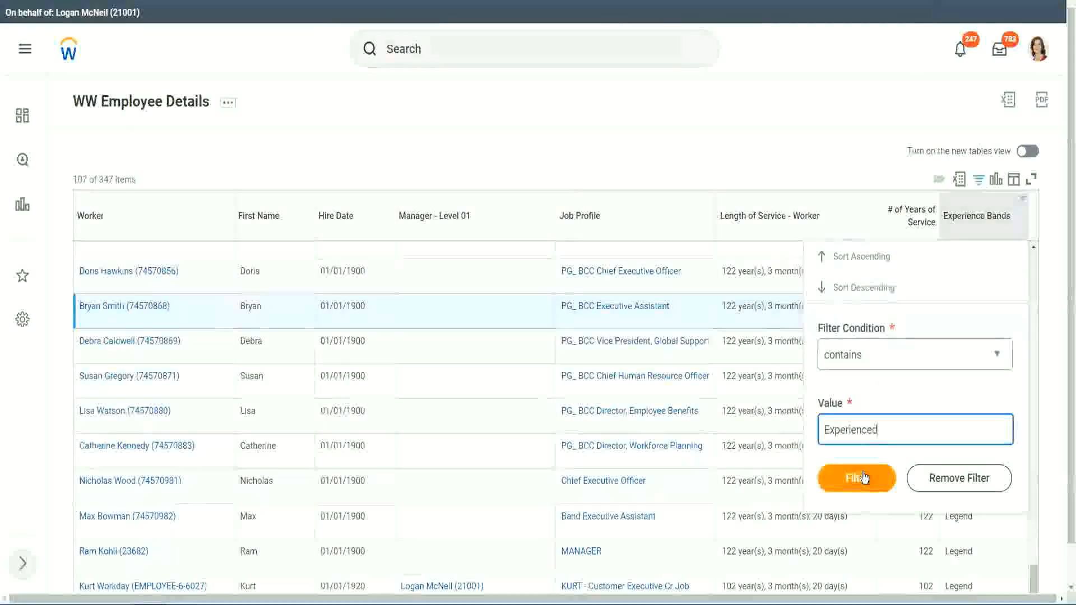
left_click(863, 477)
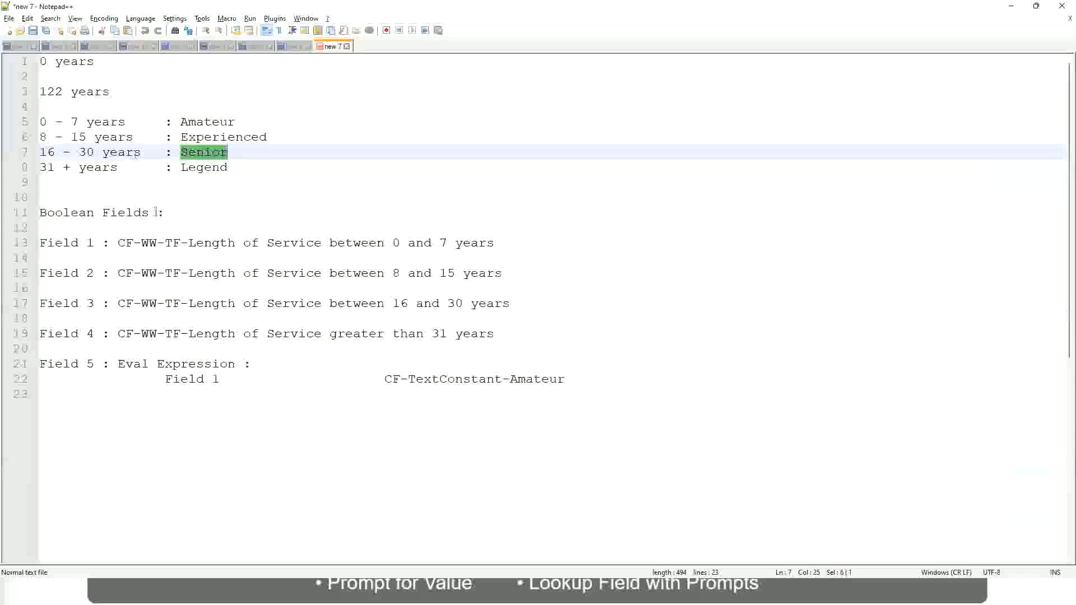
Check the year range defined for the Experienced band in the Notepad++ notes.
left_click(101, 139)
left_click_drag(48, 138, 78, 138)
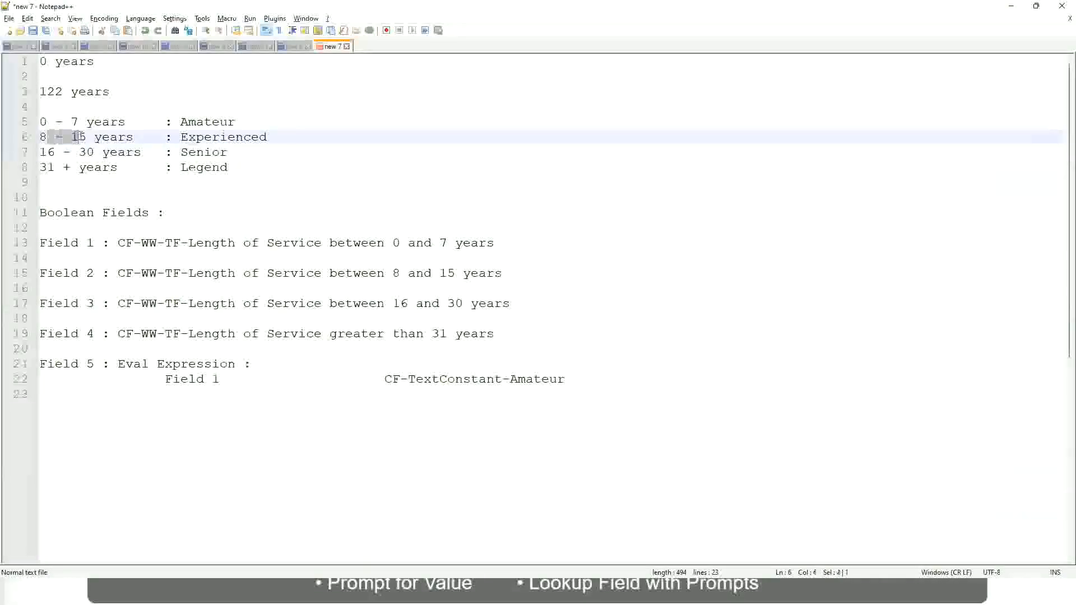
left_click(87, 138)
left_click(124, 138)
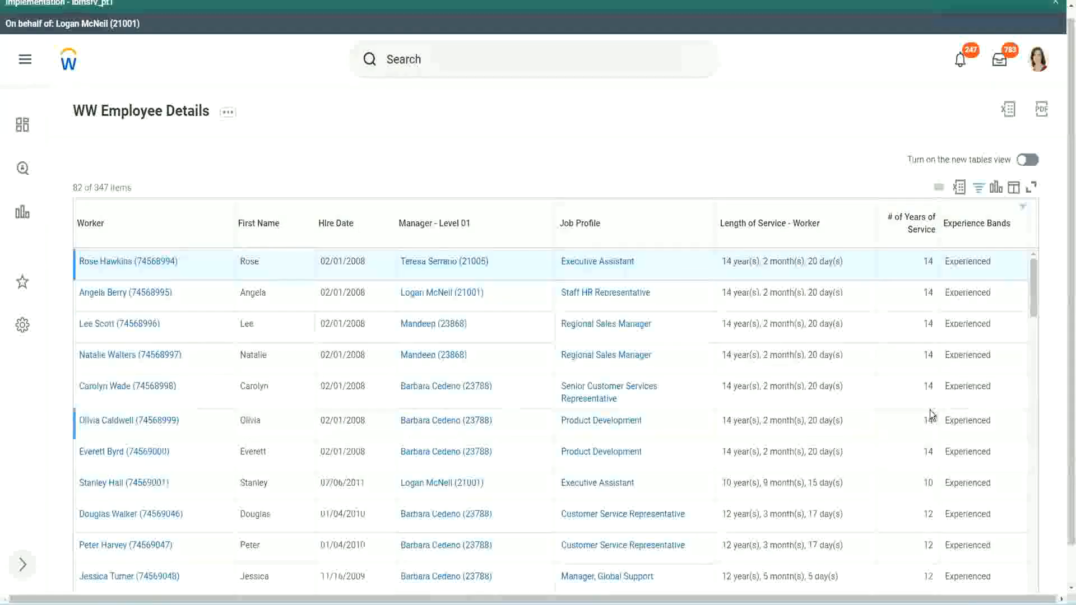
Return to the Workday report and compare the # of Years of Service with the Experienced band down the filtered rows.
scroll(931, 415, "down", 4)
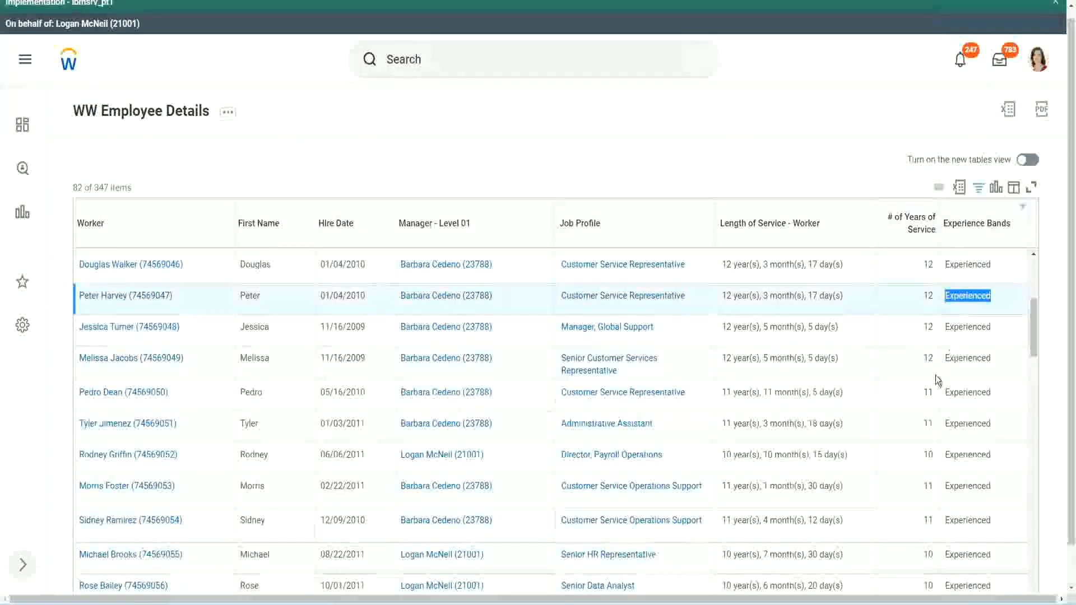
scroll(935, 377, "down", 2)
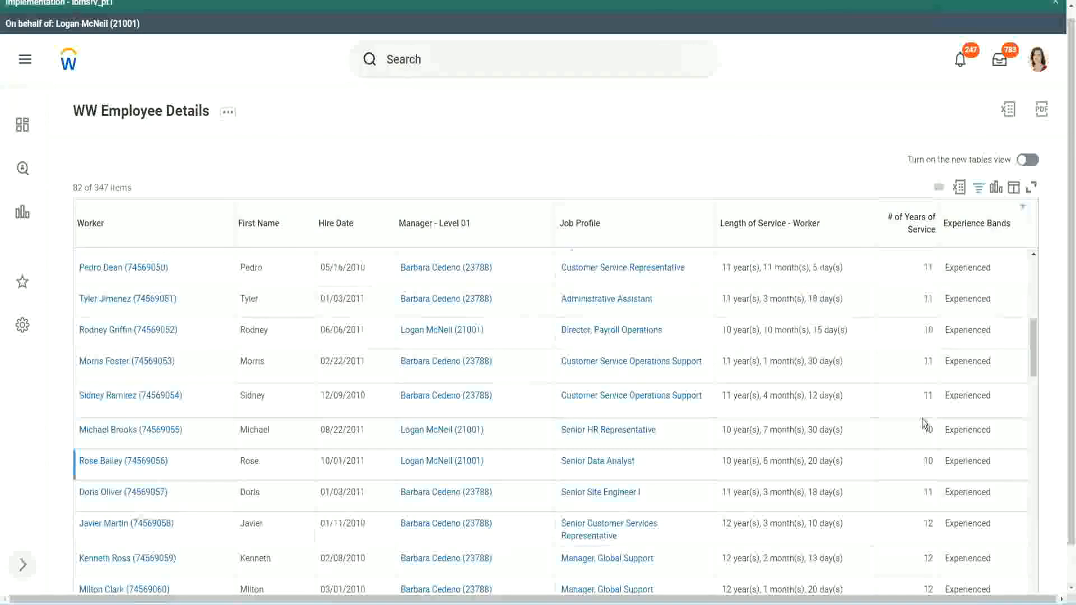
left_click(926, 405)
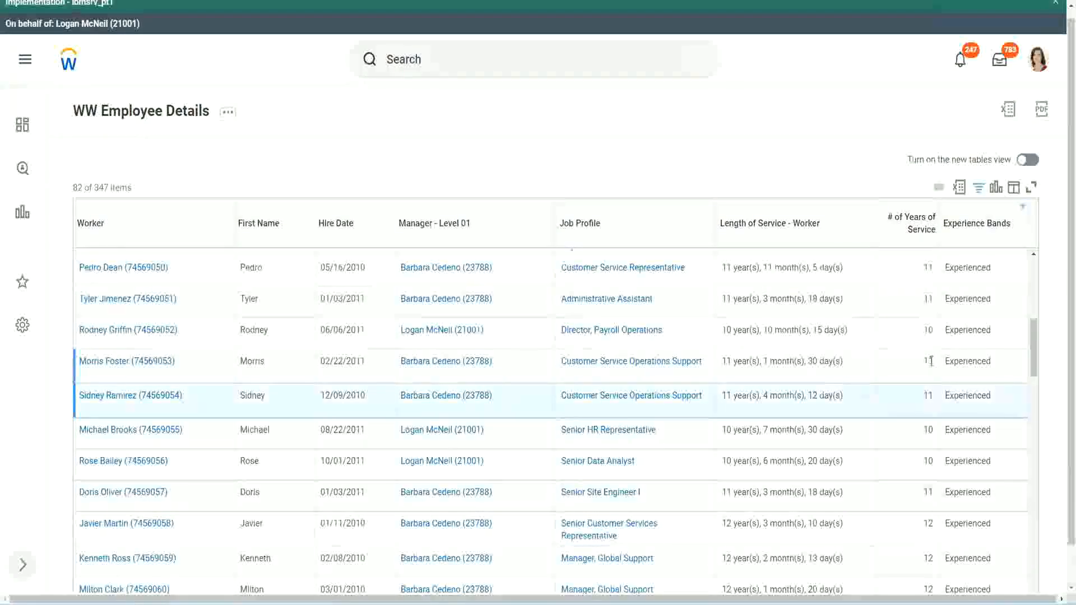
left_click(978, 361)
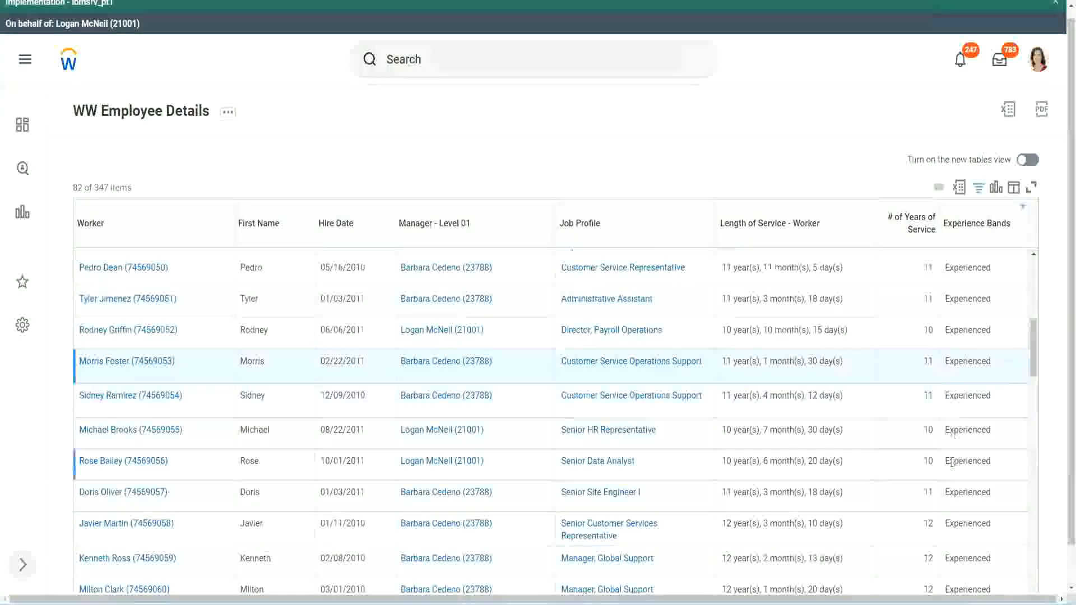
scroll(953, 462, "down", 5)
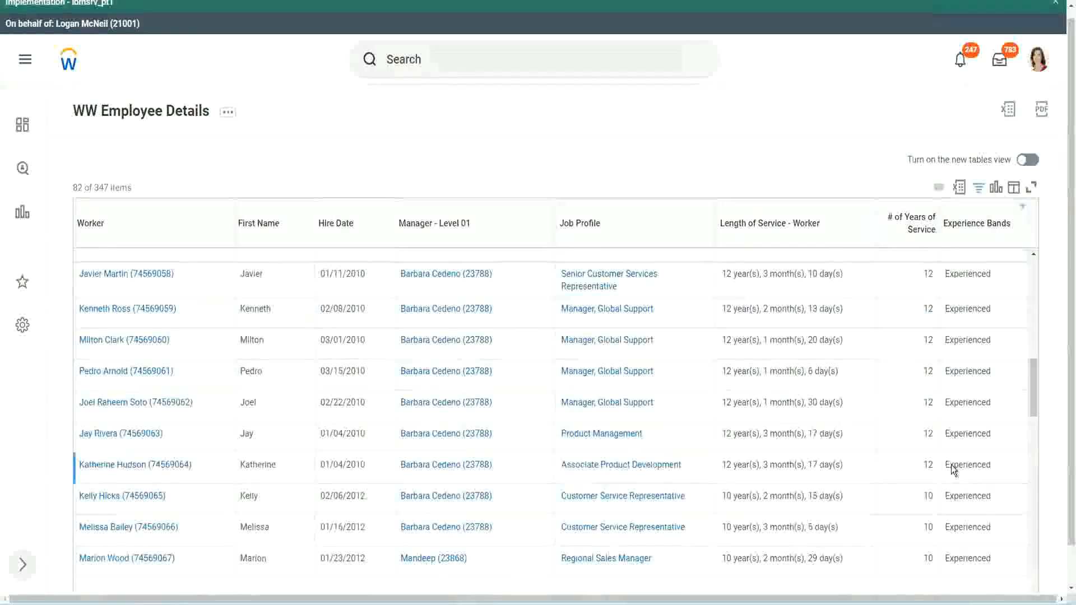